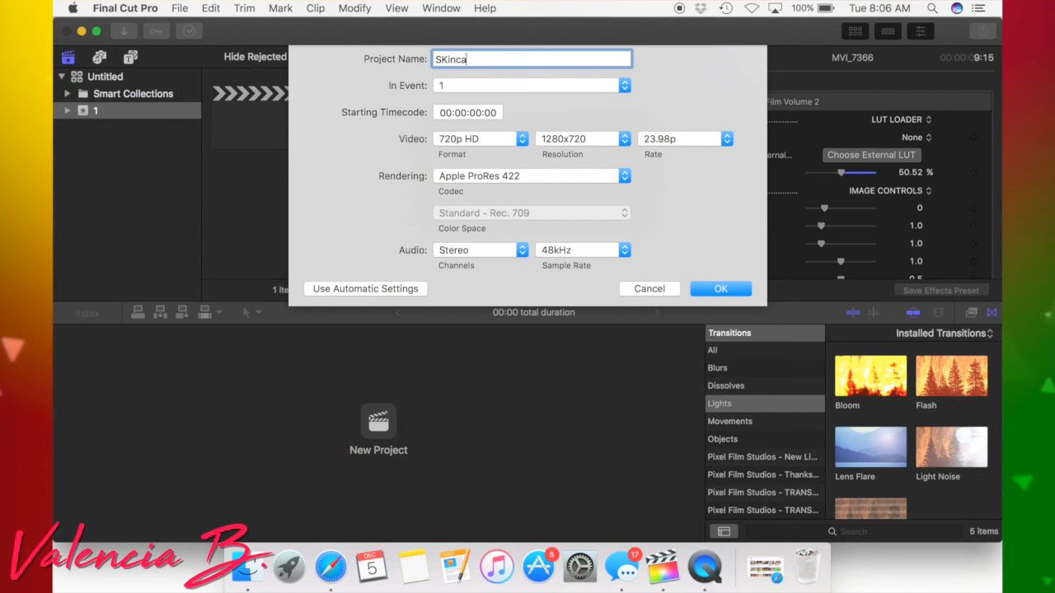
Create the SKincare project in event 1 and move it to the trash
key("Return")
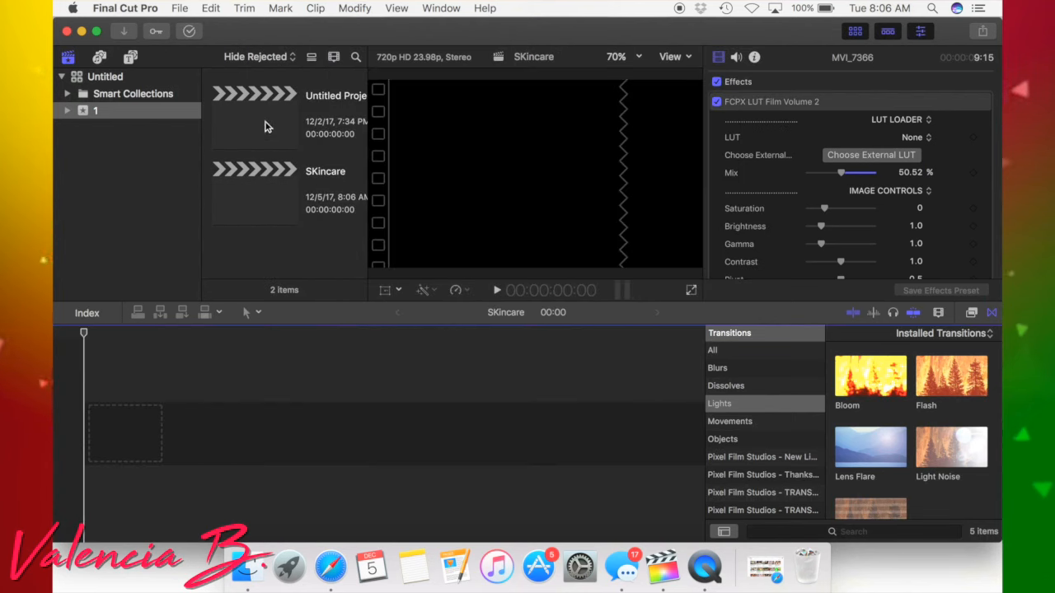
left_click(244, 208)
right_click(243, 208)
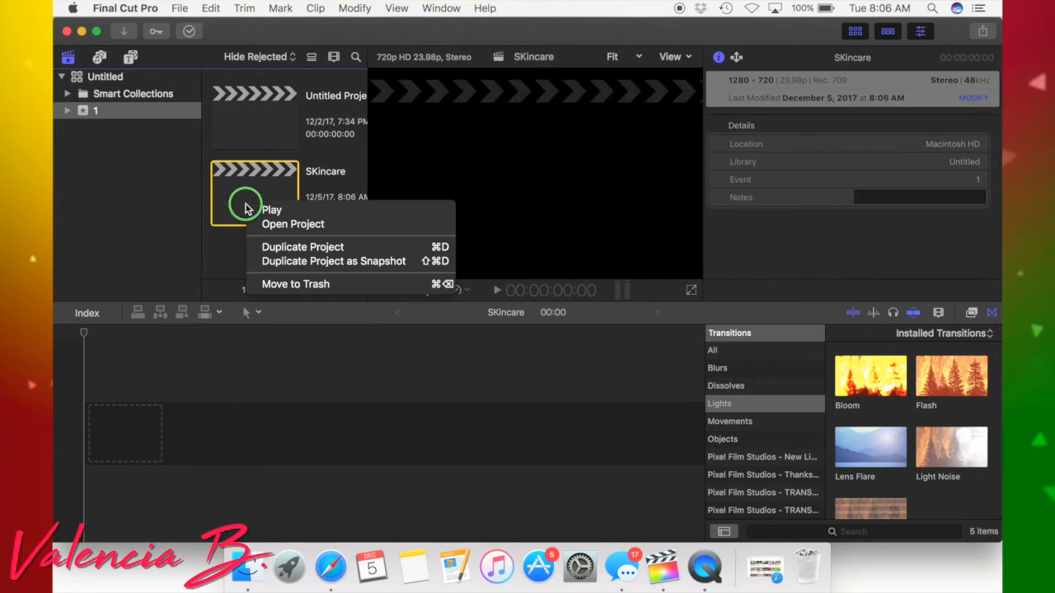
left_click(271, 284)
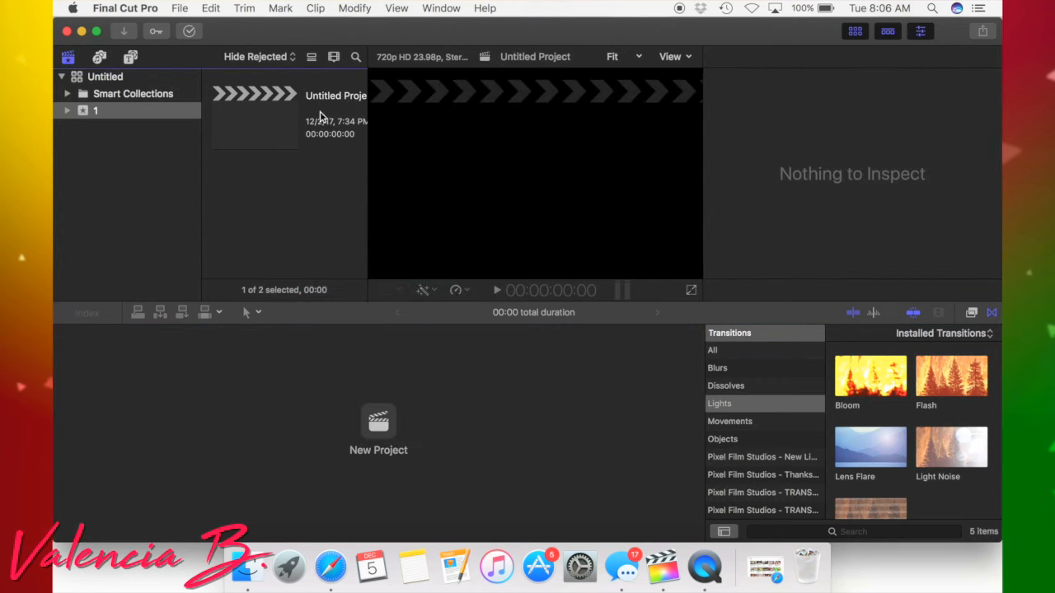
Create a new event named skincare in the Untitled library, including a new project
left_click(210, 7)
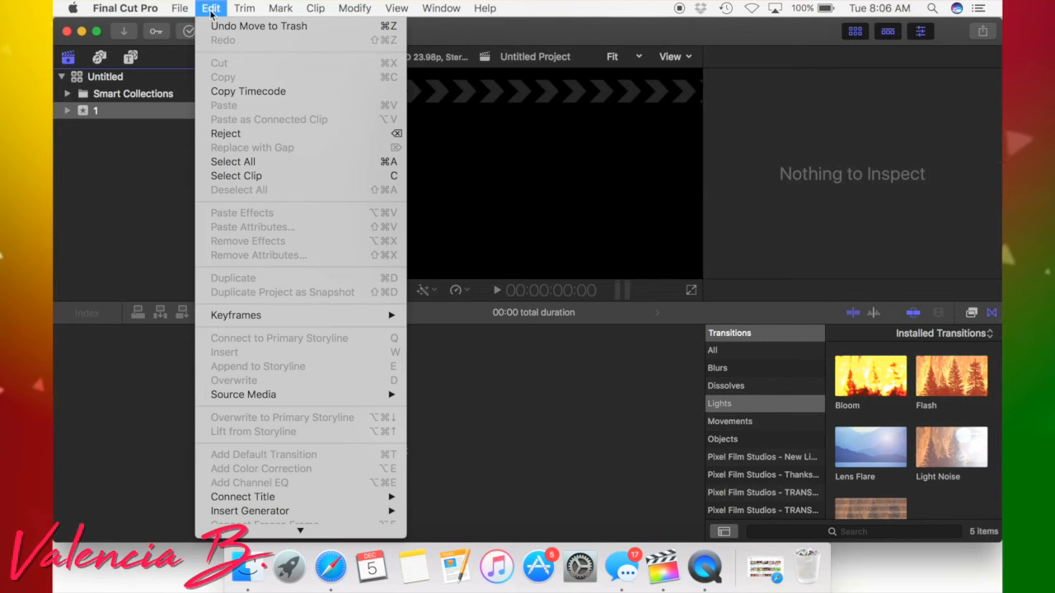
mouse_move(181, 7)
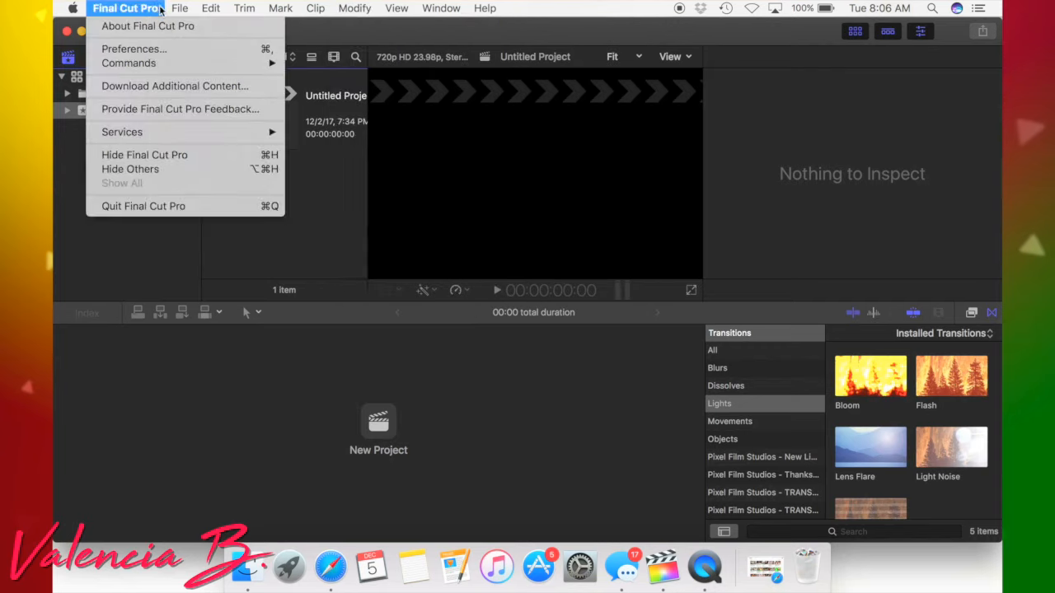
mouse_move(272, 25)
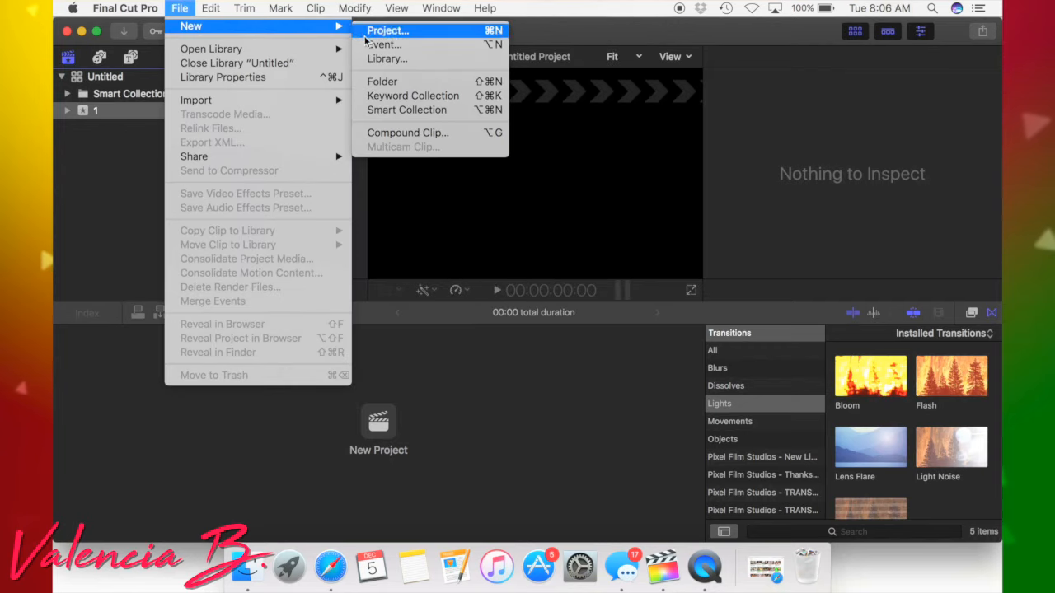
left_click(367, 44)
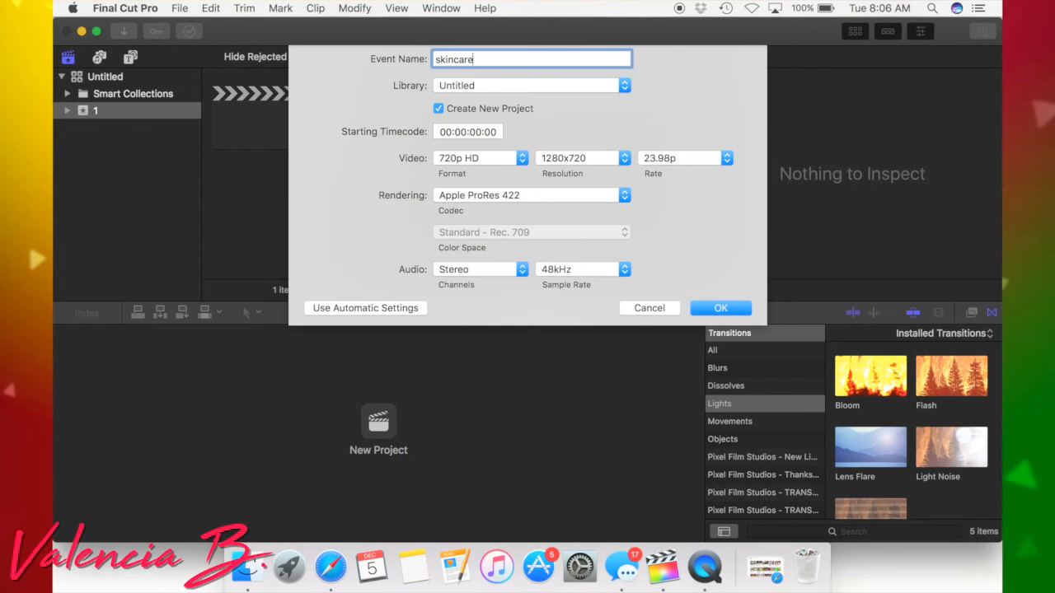
type("skincare")
key("Return")
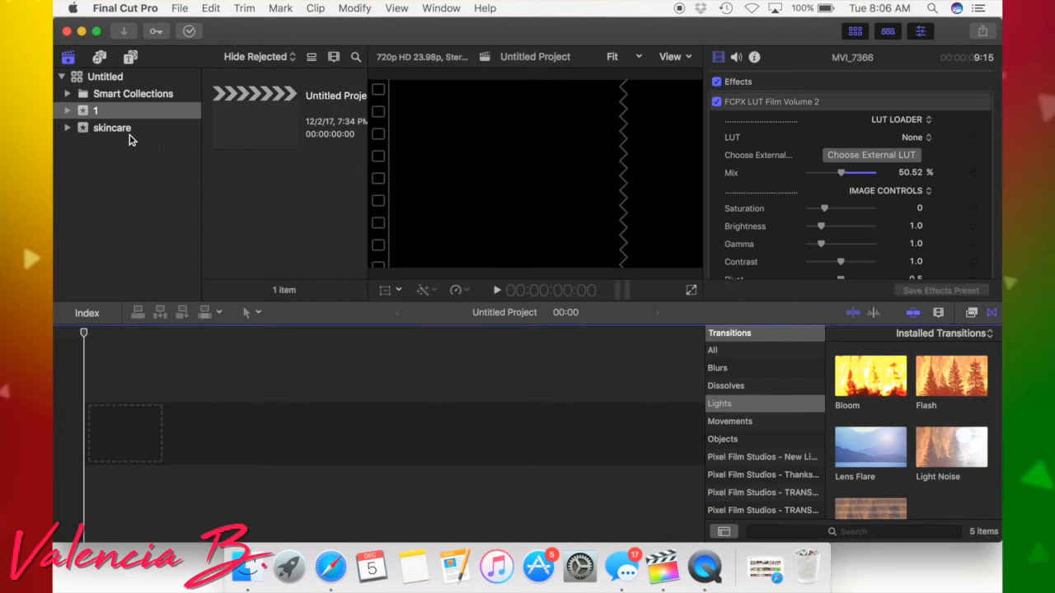
Select the skincare event and its project, and open the Desktop folder for media import
left_click(130, 132)
left_click(249, 131)
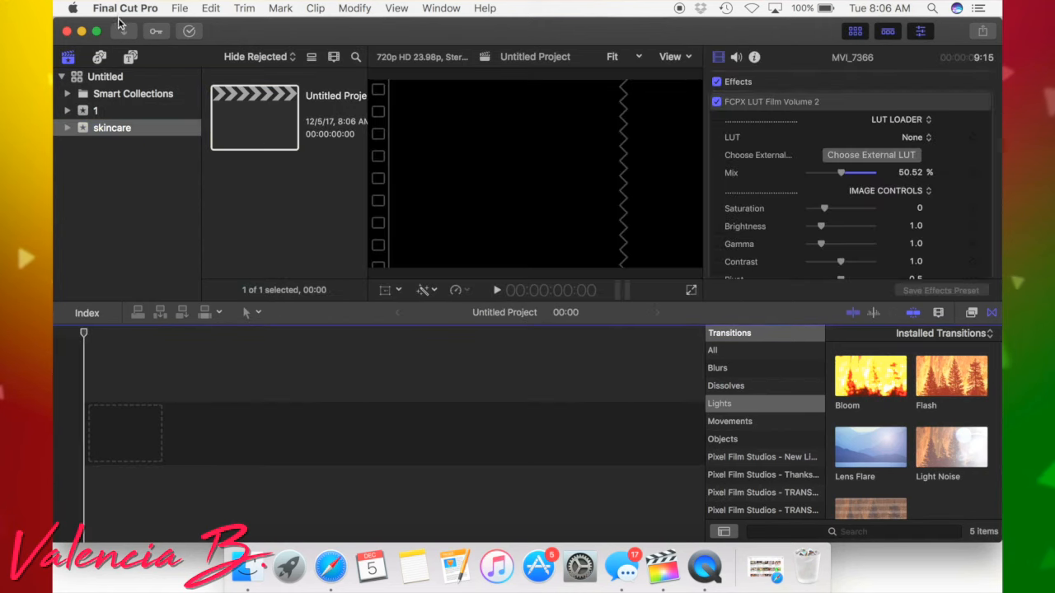
left_click(124, 33)
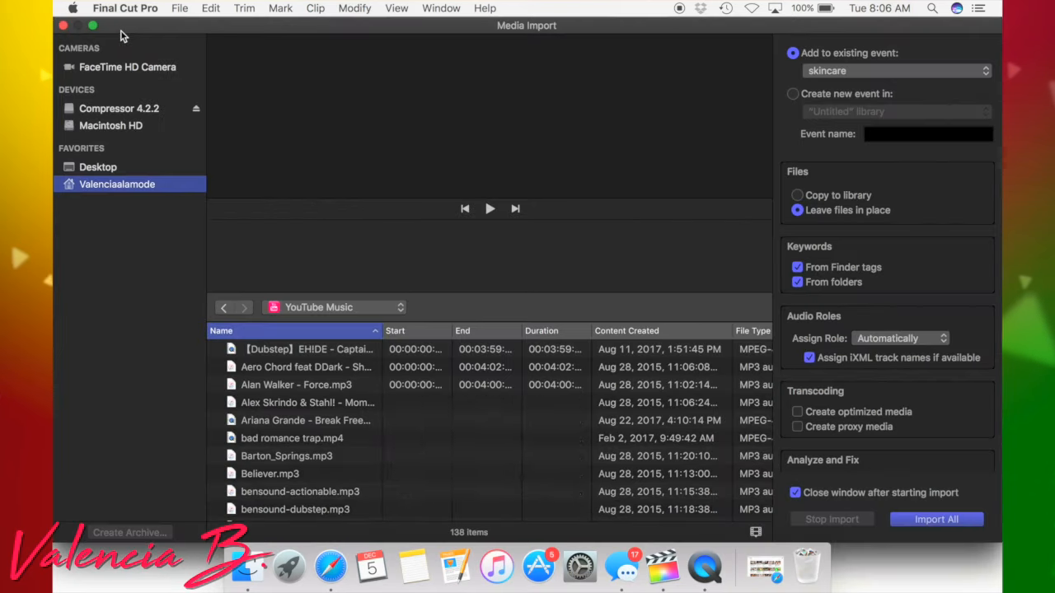
left_click(304, 311)
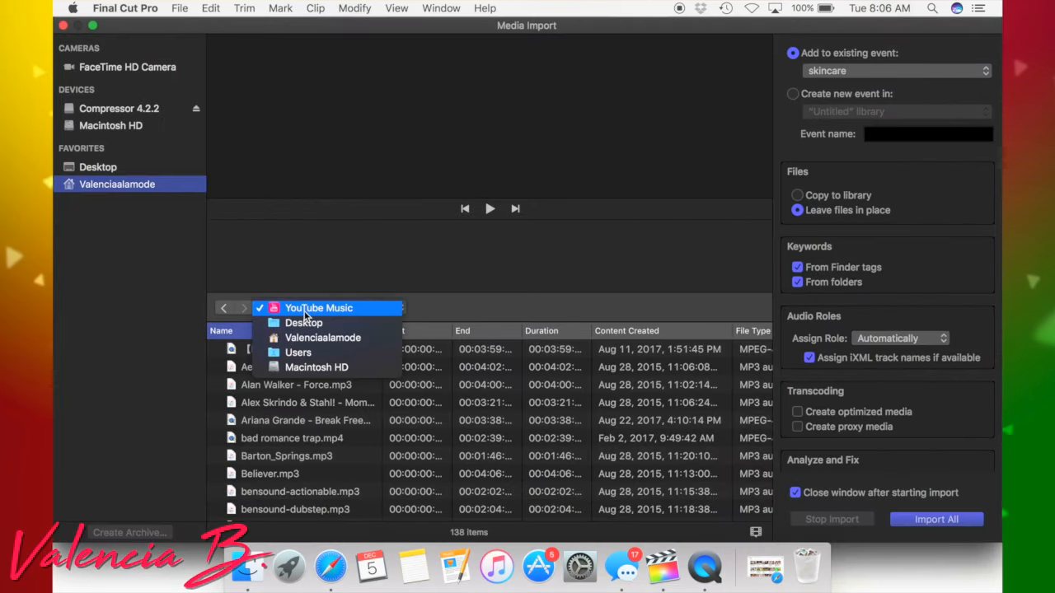
left_click(311, 325)
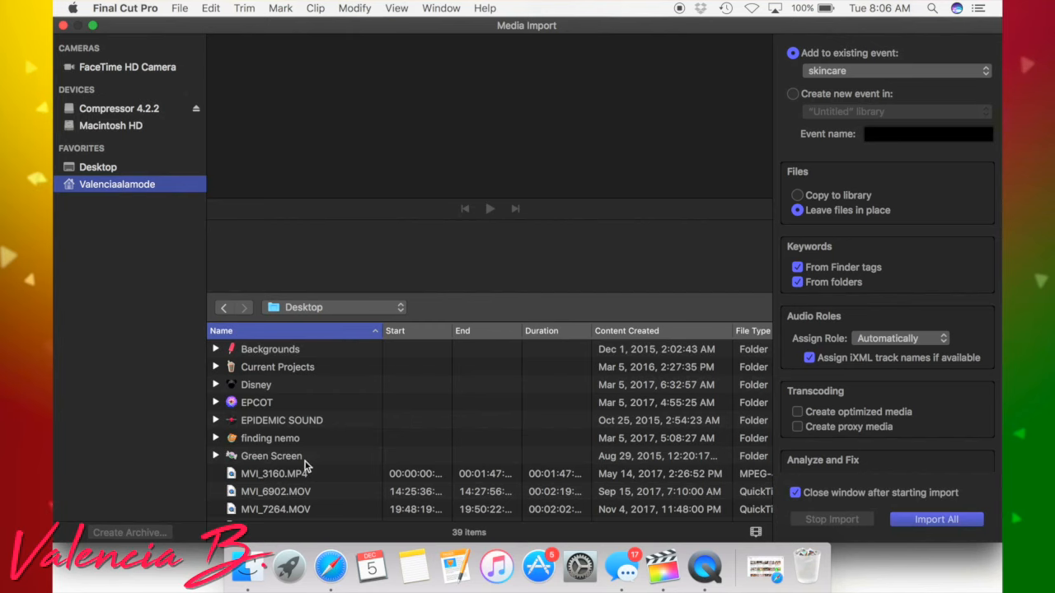
Look through the MVI video clips in the Desktop folder to find the skincare footage
scroll(305, 467, "down", 5)
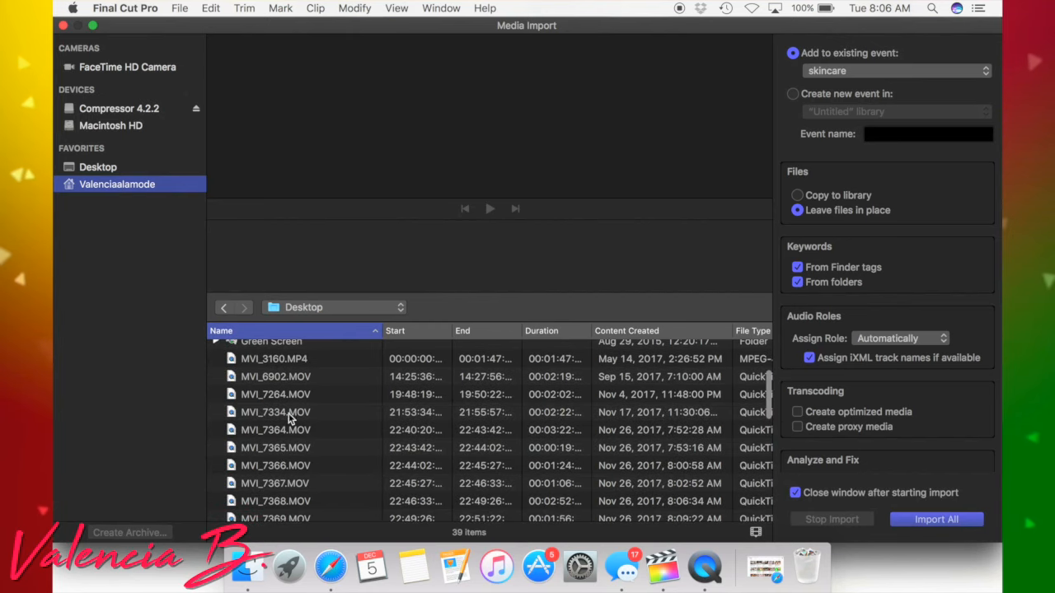
left_click(288, 416)
left_click(292, 430)
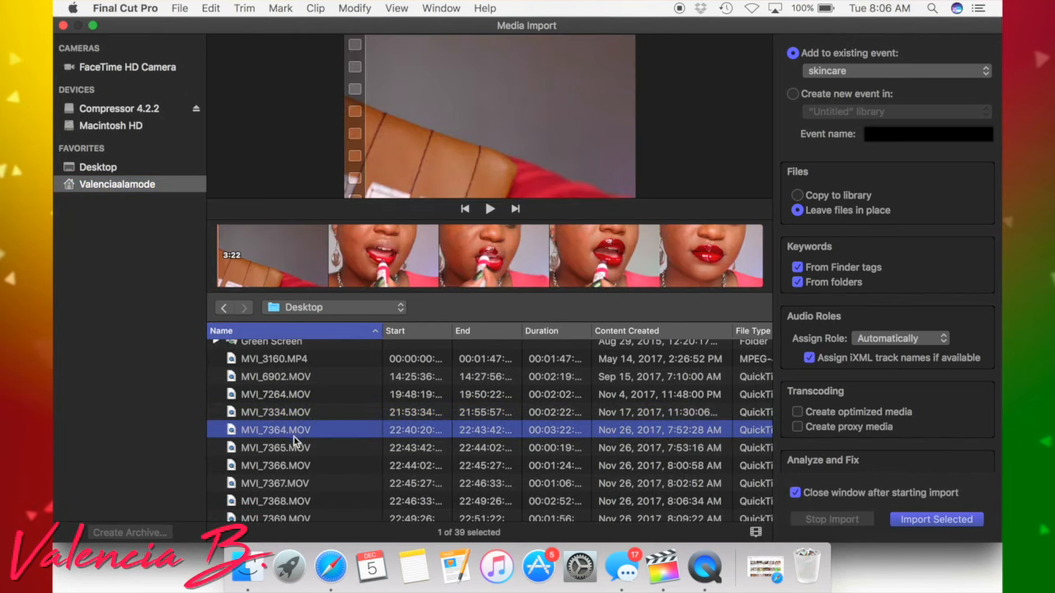
left_click(297, 449)
scroll(297, 440, "down", 3)
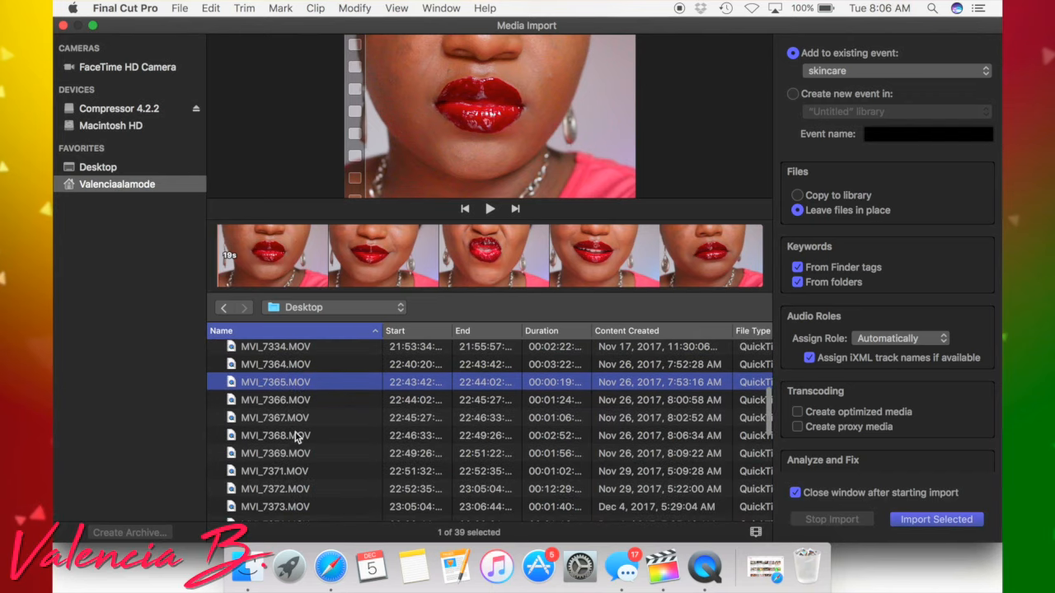
left_click(298, 472)
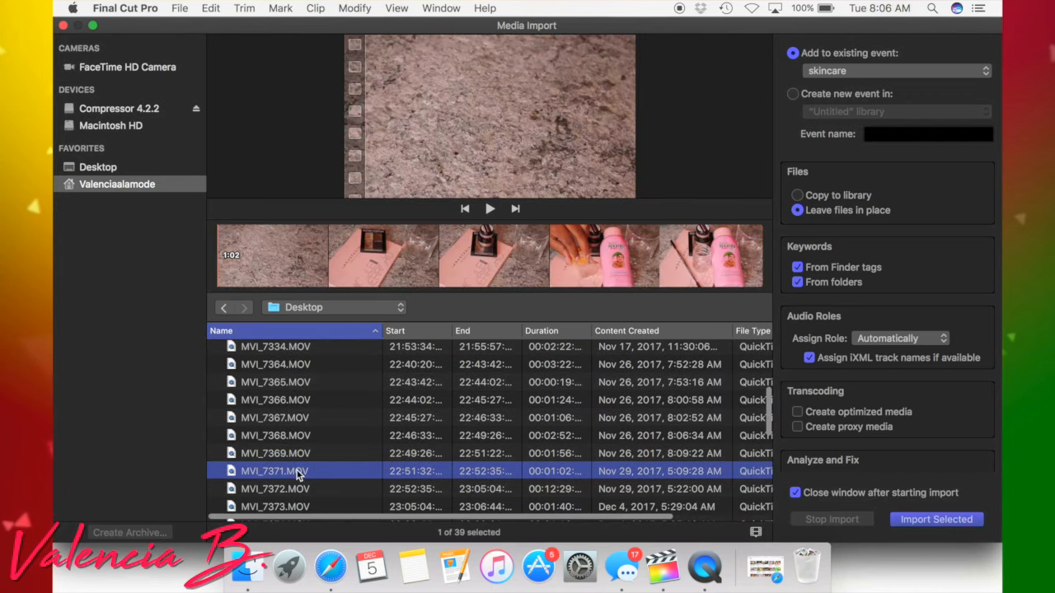
scroll(298, 473, "down", 3)
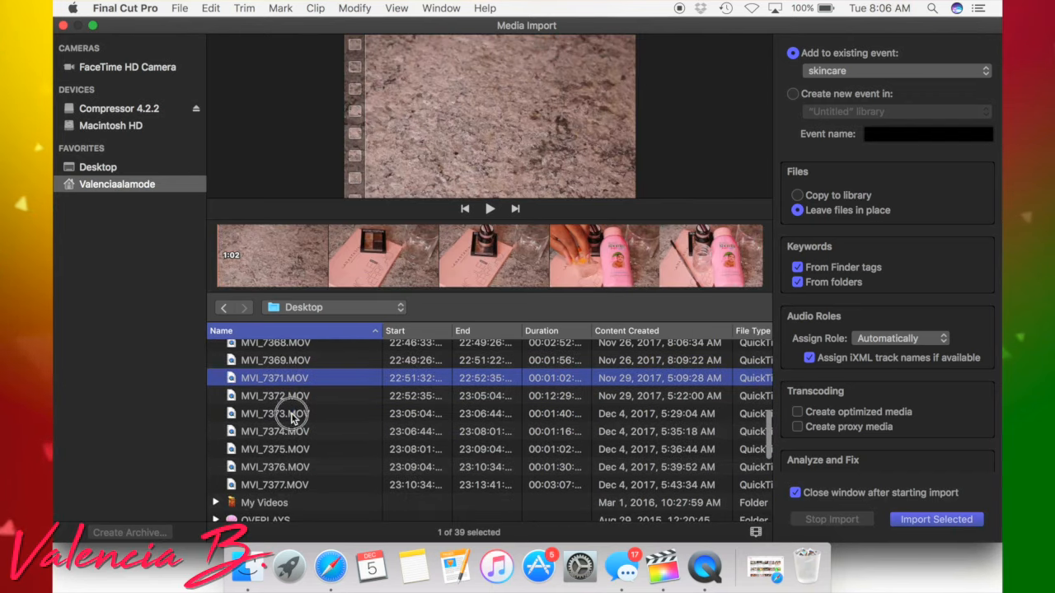
left_click(292, 417)
left_click(292, 395)
Select the clips MVI_7373.MOV through MVI_7377.MOV for import
left_click(295, 413)
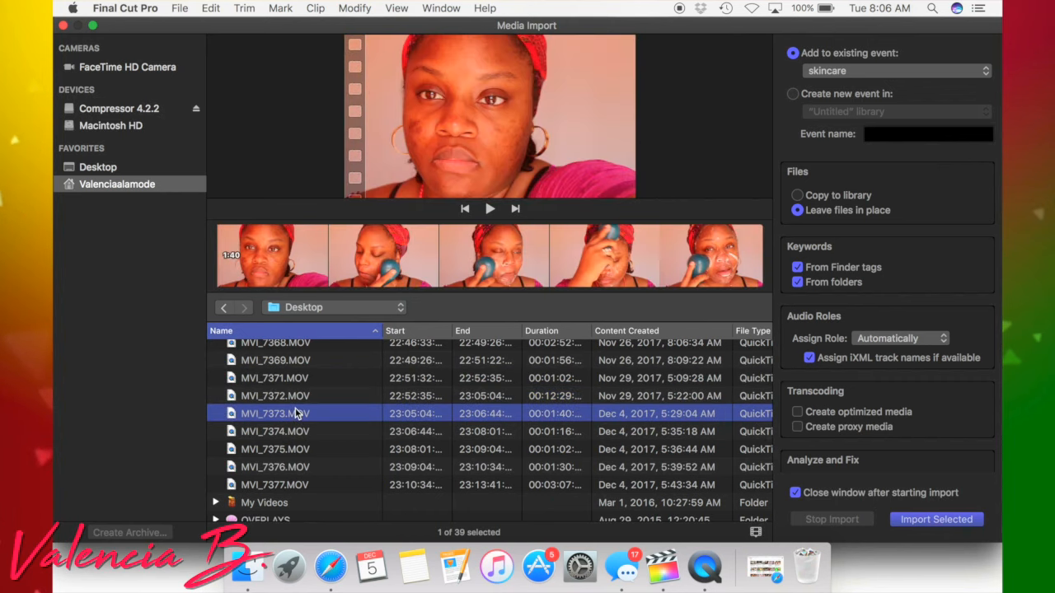
left_click(297, 431, "shift")
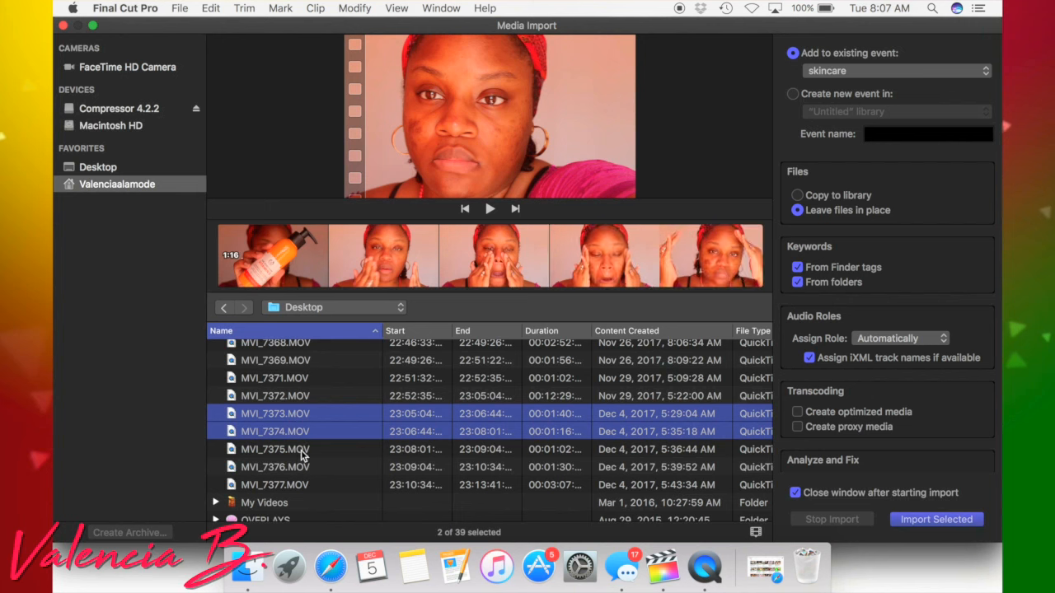
left_click(303, 450, "shift")
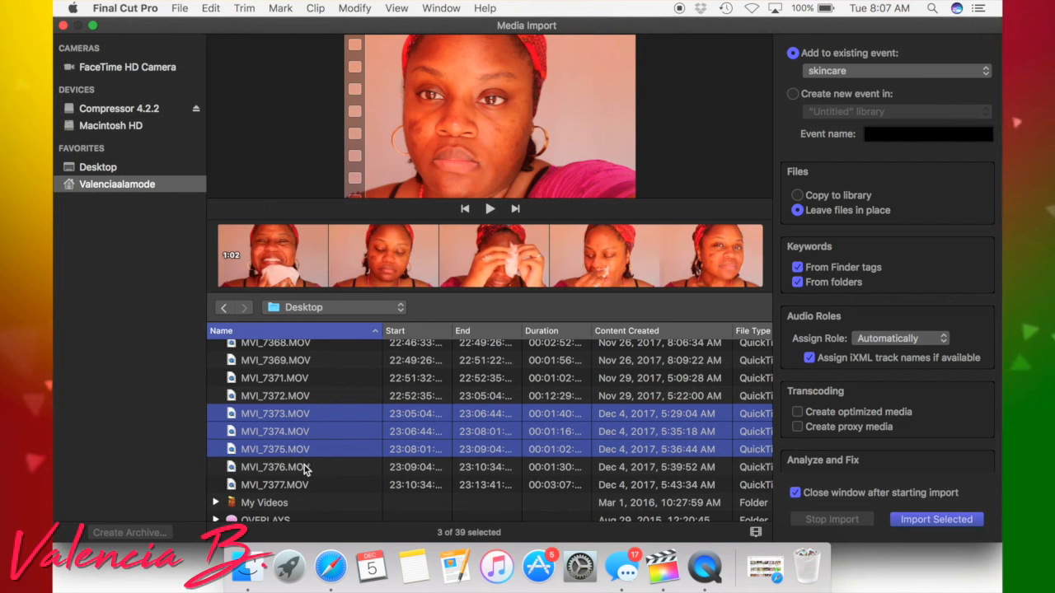
left_click(304, 468, "shift")
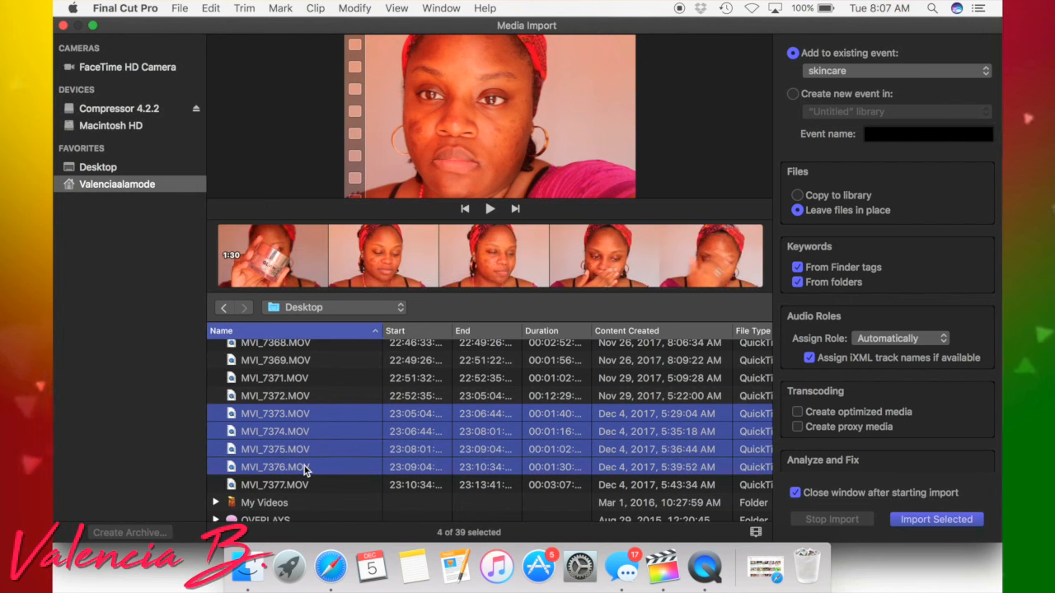
left_click(305, 486, "shift")
Add Vlogmas Intro.mp4 to the selected clips and import the selection into the skincare event
scroll(311, 489, "down", 5)
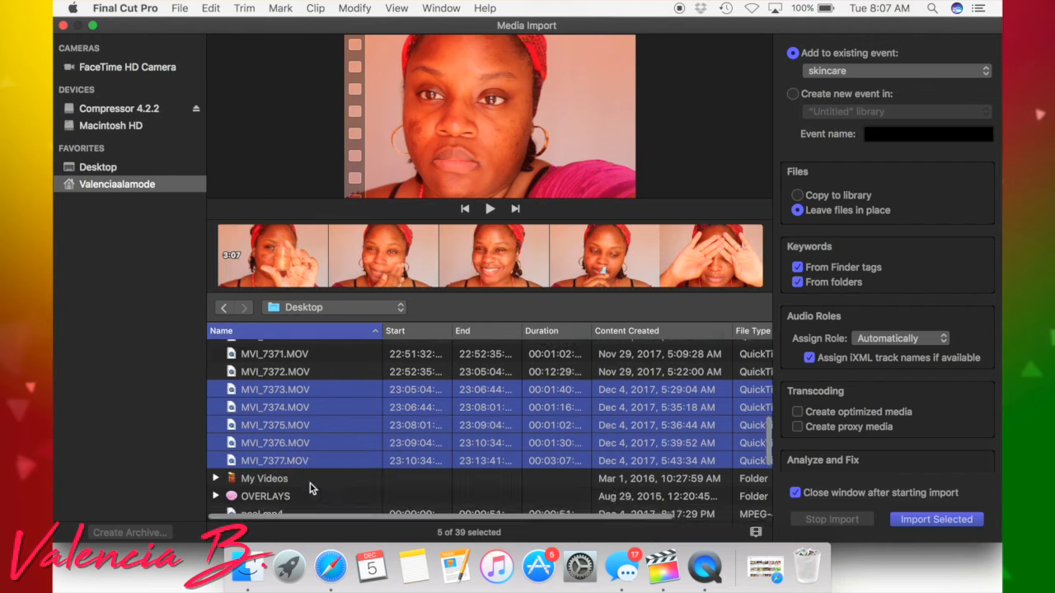
scroll(312, 489, "down", 3)
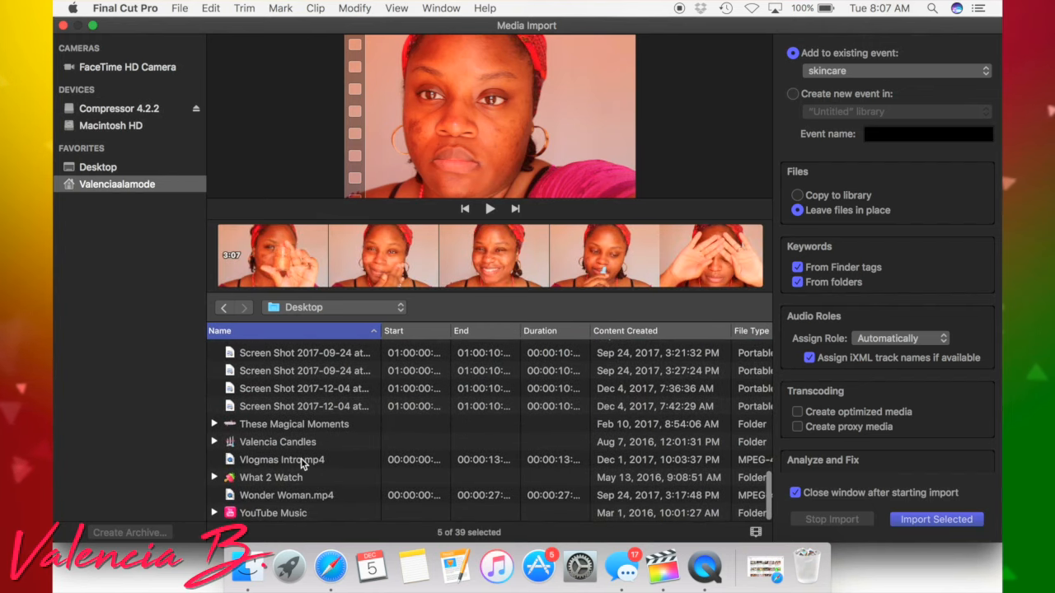
left_click(301, 461, "super")
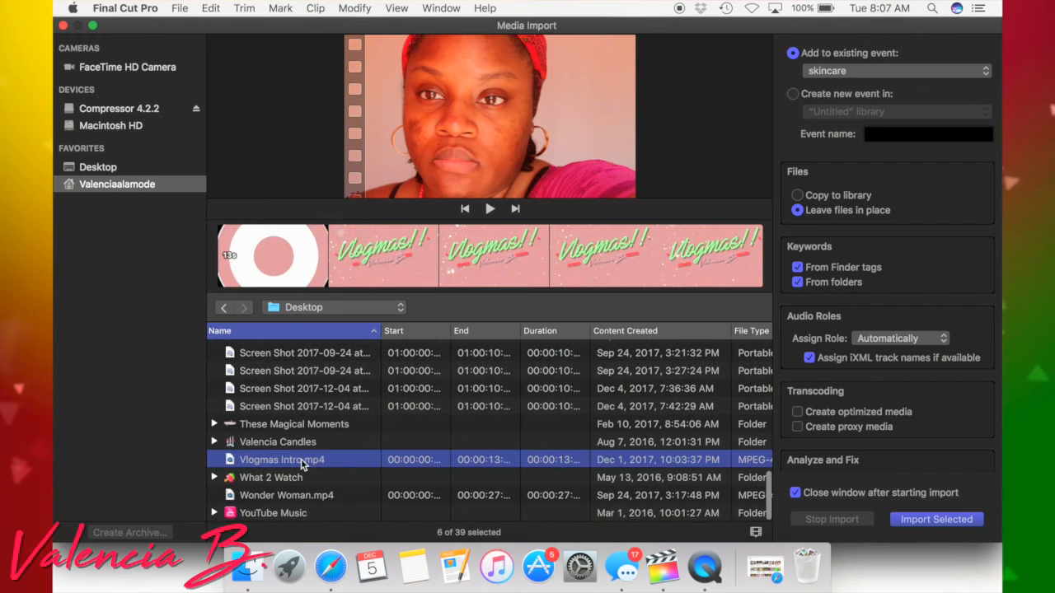
left_click(947, 522)
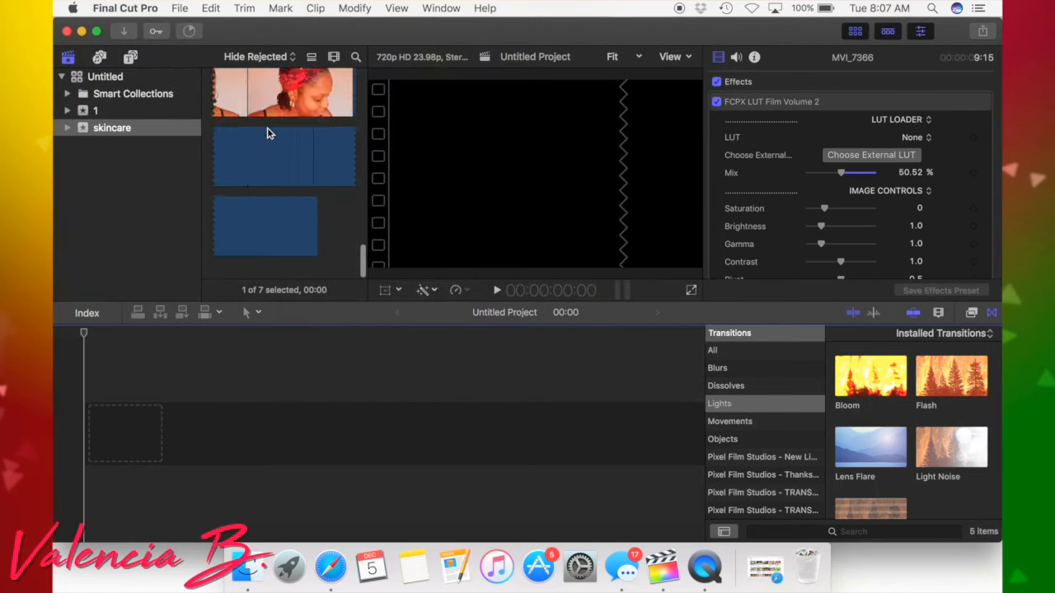
Place the Vlogmas Intro clip at the start of the empty timeline
scroll(267, 130, "up", 5)
left_click(267, 129)
left_click_drag(248, 231, 107, 424)
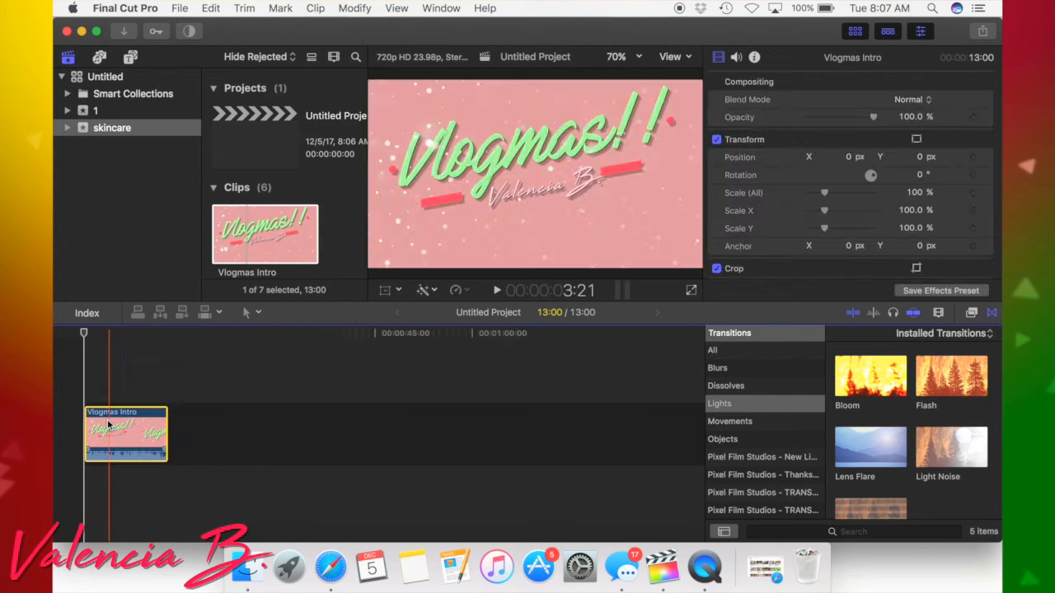
Import the "ES_Angels We Have Hear..." music track from the home folder into the skincare event
scroll(276, 248, "down", 3)
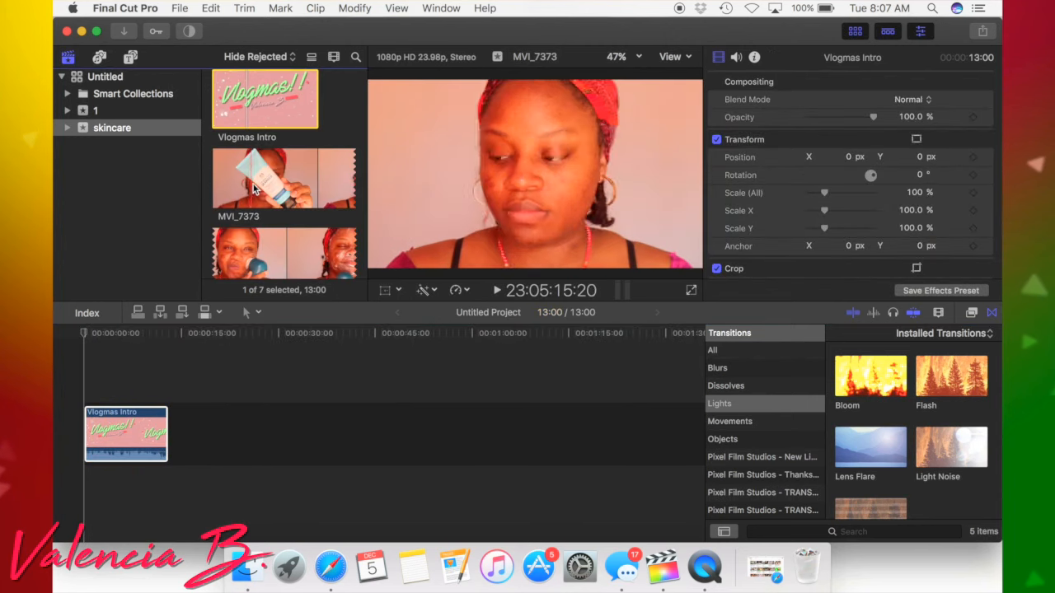
left_click(118, 30)
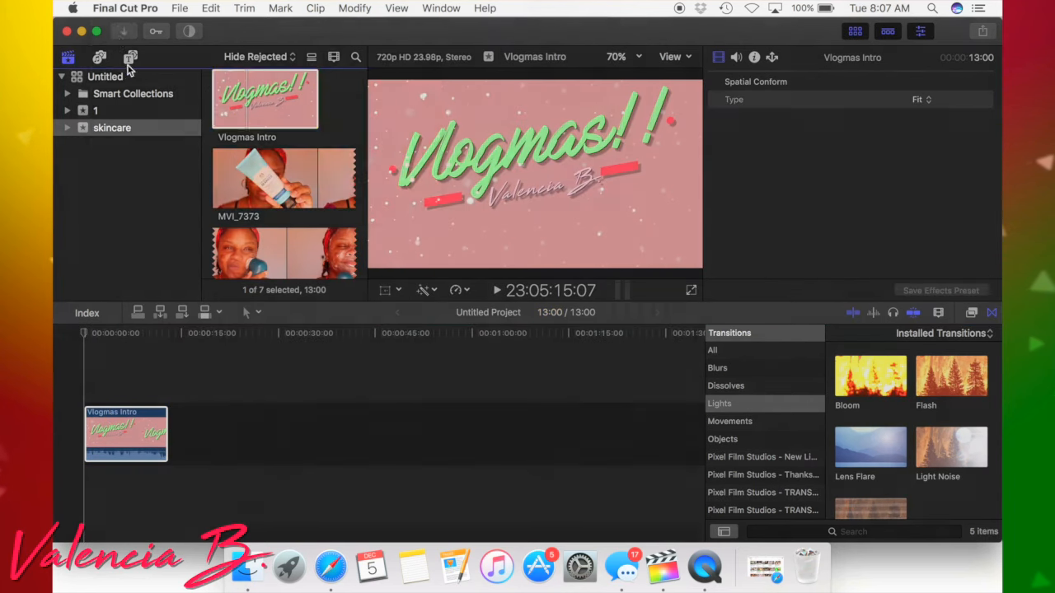
left_click(322, 313)
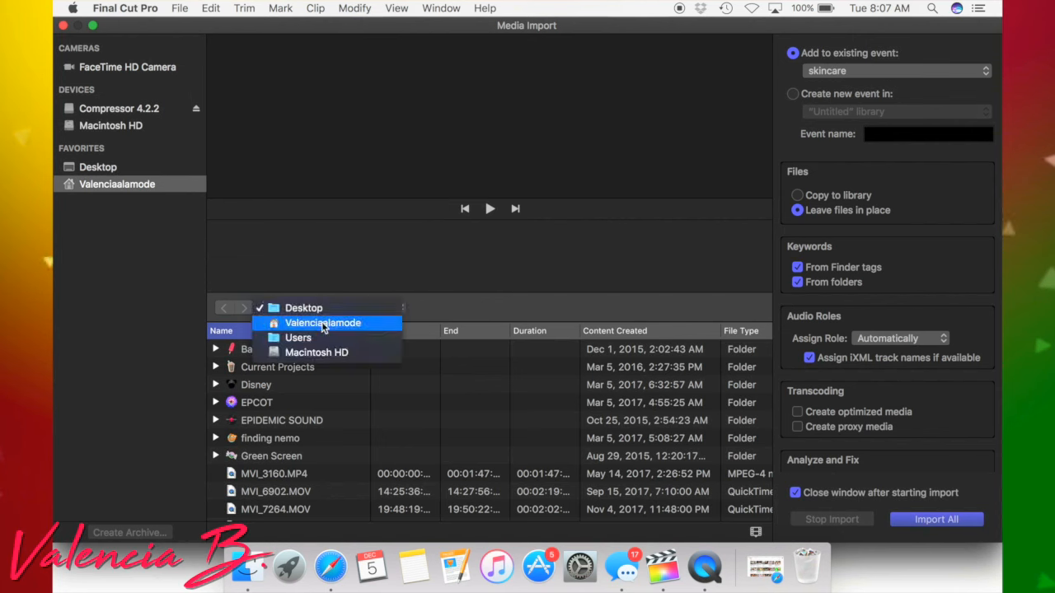
left_click(324, 323)
scroll(292, 440, "down", 5)
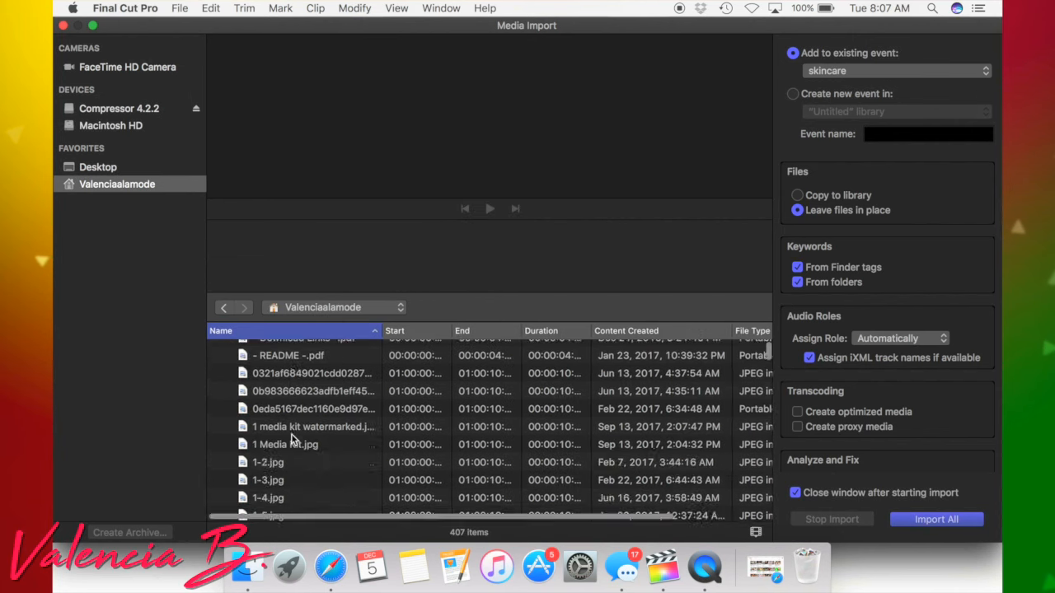
scroll(292, 440, "down", 15)
scroll(291, 440, "up", 3)
scroll(291, 440, "down", 15)
scroll(291, 440, "up", 3)
scroll(292, 440, "up", 8)
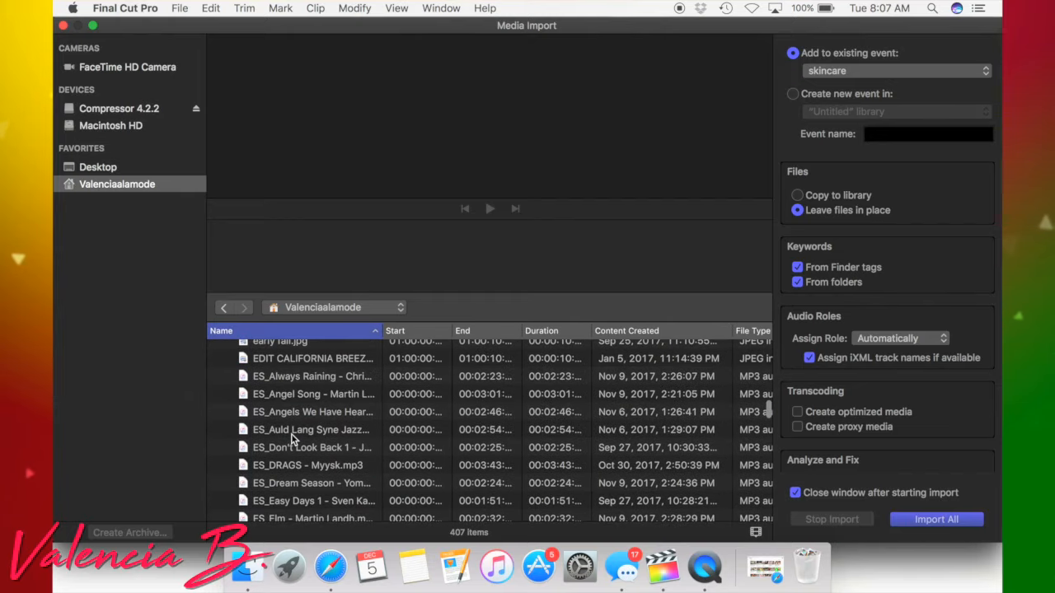
double_click(304, 449)
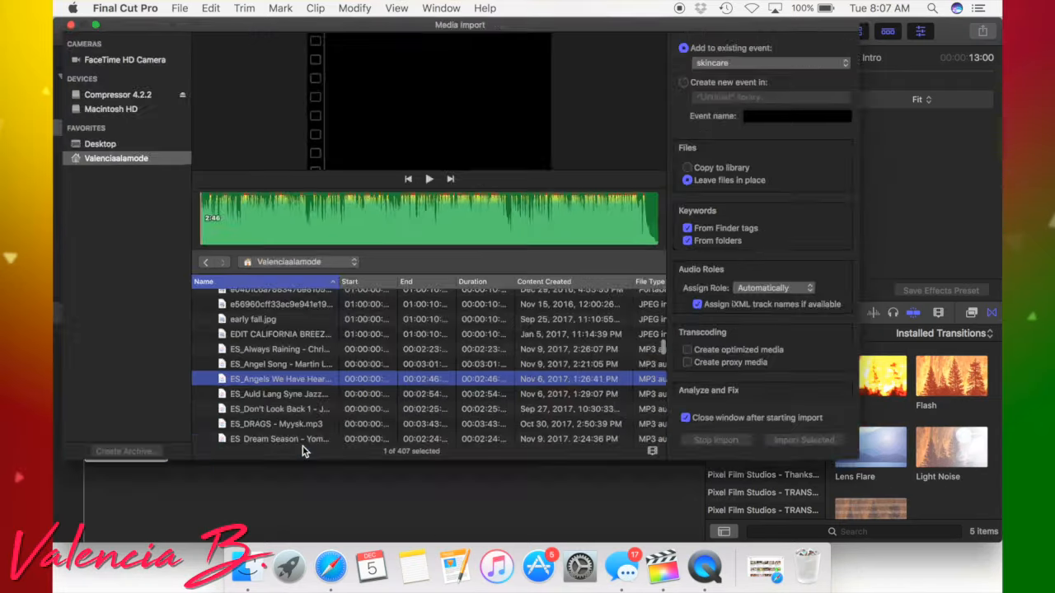
Add the whole MVI_7373 clip to the timeline directly after the Vlogmas Intro clip
scroll(294, 188, "up", 5)
scroll(294, 190, "down", 5)
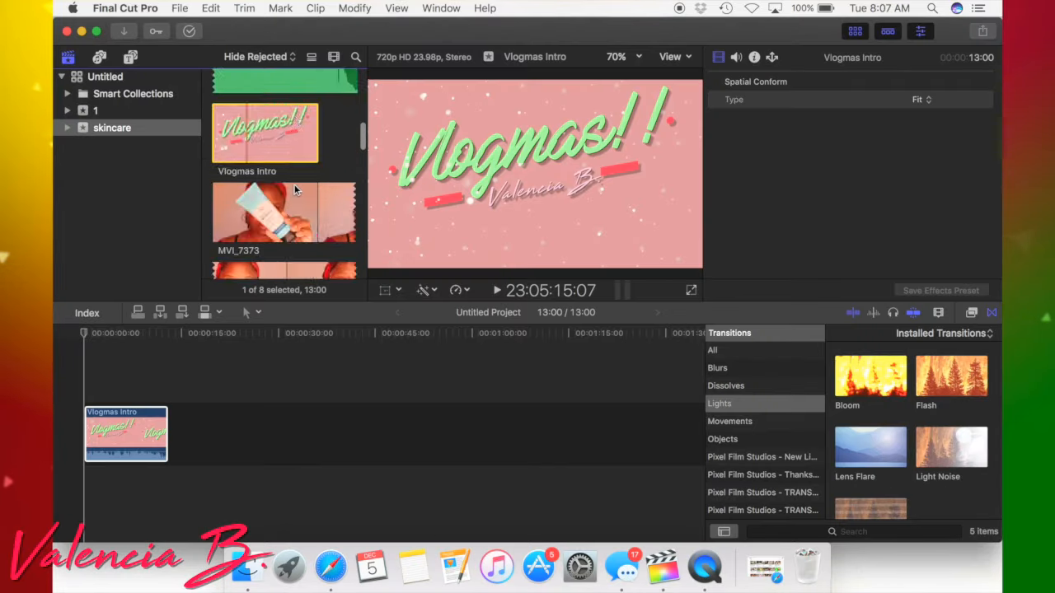
scroll(294, 189, "up", 3)
left_click_drag(285, 227, 199, 427)
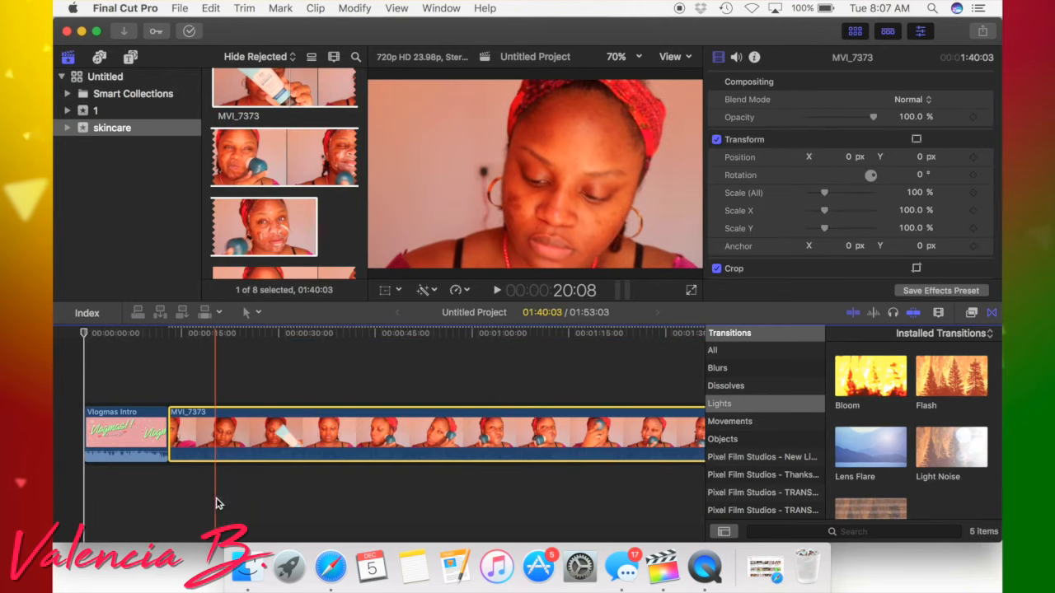
scroll(236, 489, "right", 10)
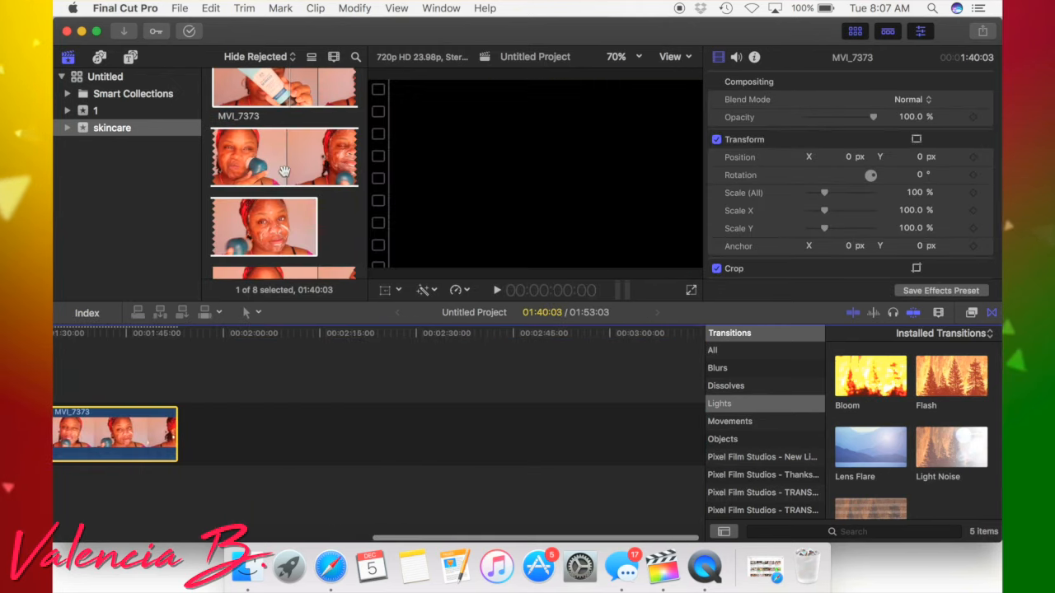
Add the whole MVI_7374 and MVI_7375 clips in order after MVI_7373 on the timeline and silence their audio
scroll(284, 176, "down", 5)
left_click_drag(272, 127, 242, 439)
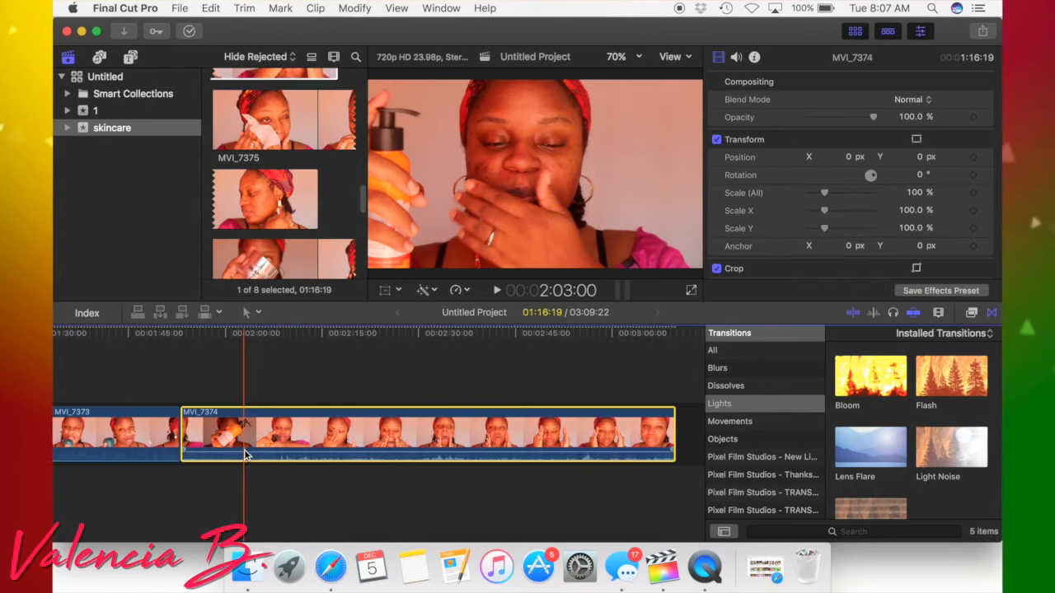
scroll(242, 501, "right", 10)
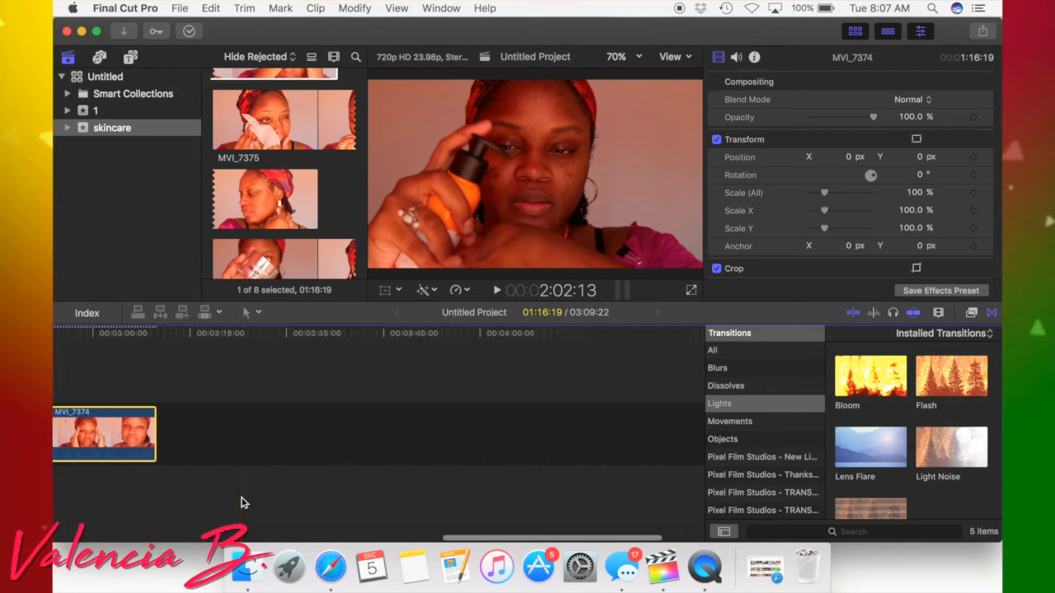
scroll(241, 501, "left", 3)
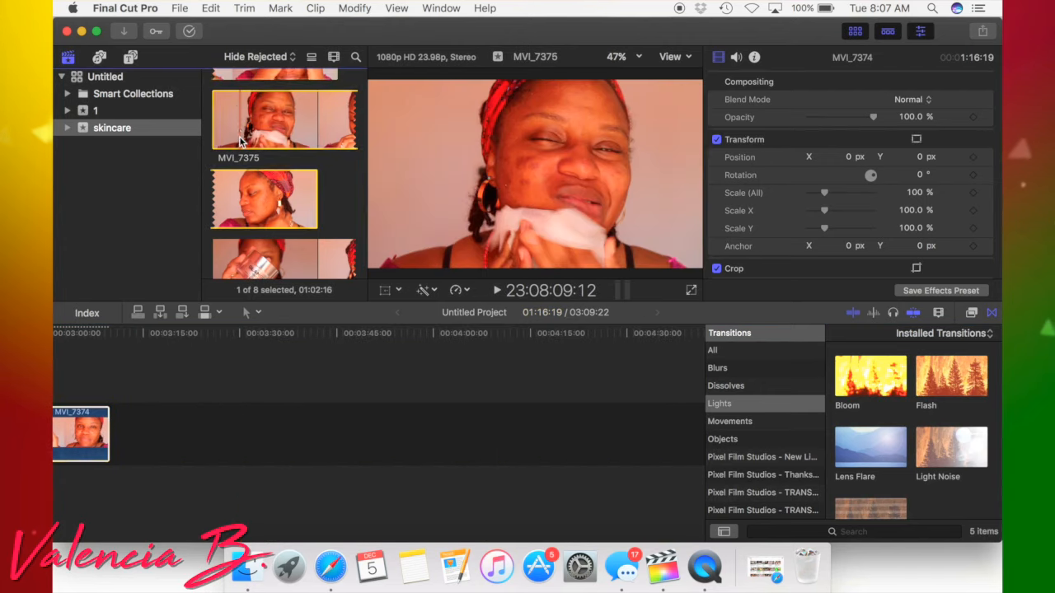
left_click(241, 126)
left_click_drag(241, 126, 176, 443)
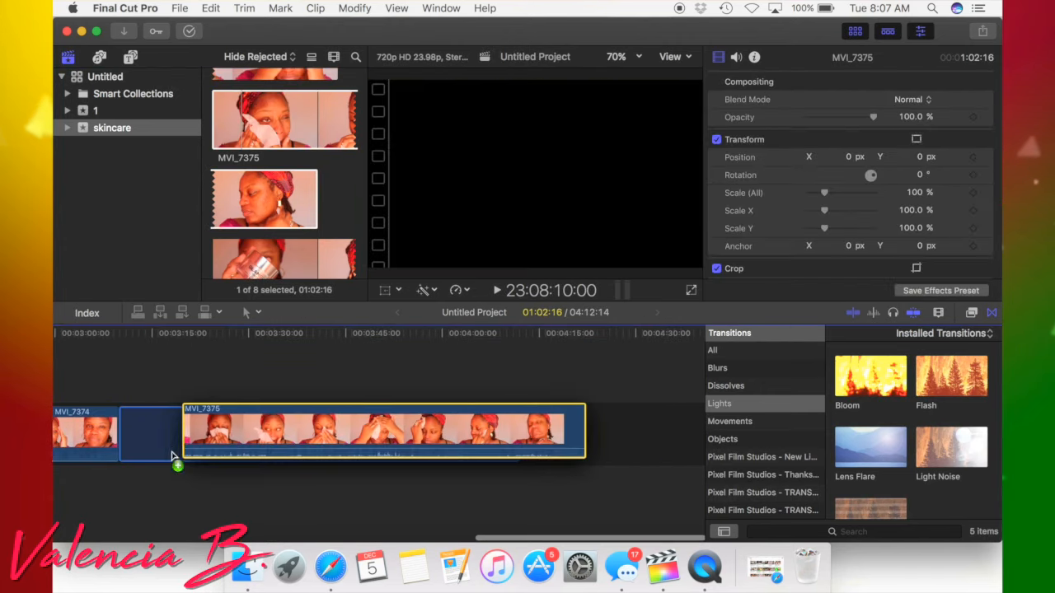
left_click(180, 458)
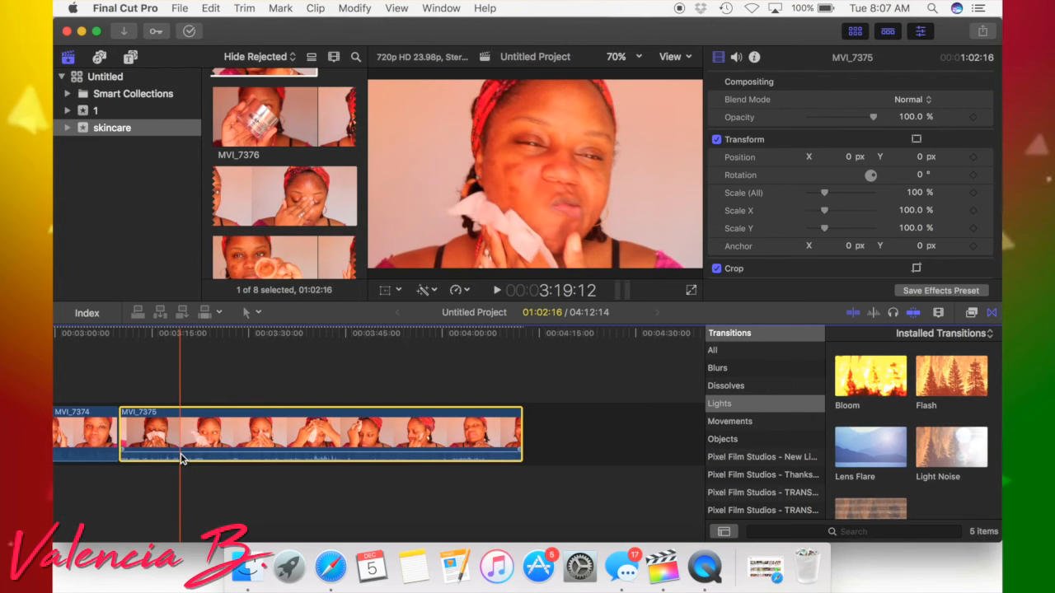
left_click(182, 452)
Append the whole MVI_7376 and MVI_7377 clips after MVI_7375 and lower the audio of both to silence
scroll(184, 480, "right", 6)
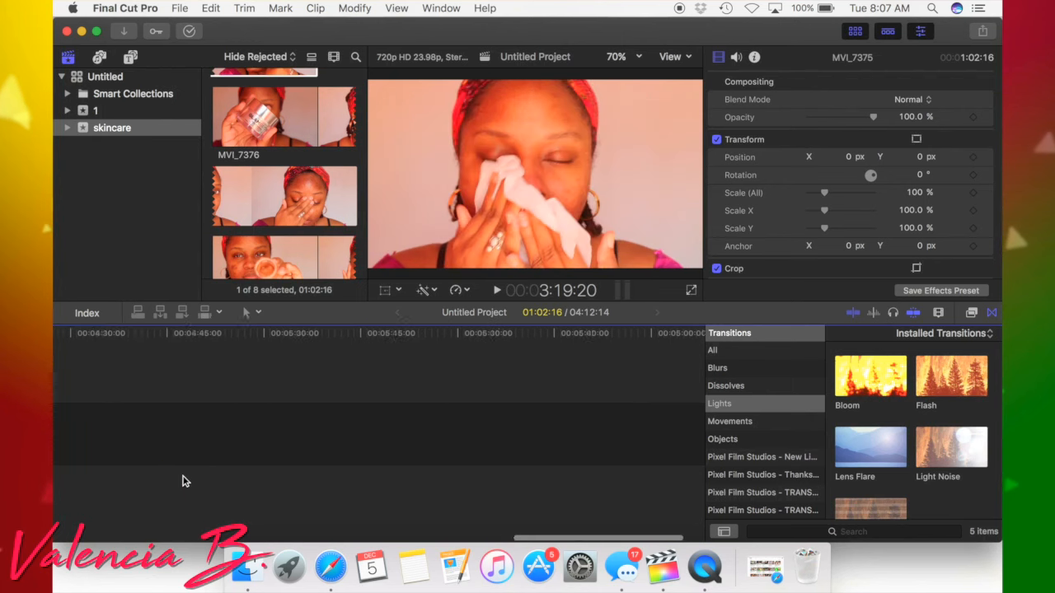
scroll(268, 362, "left", 5)
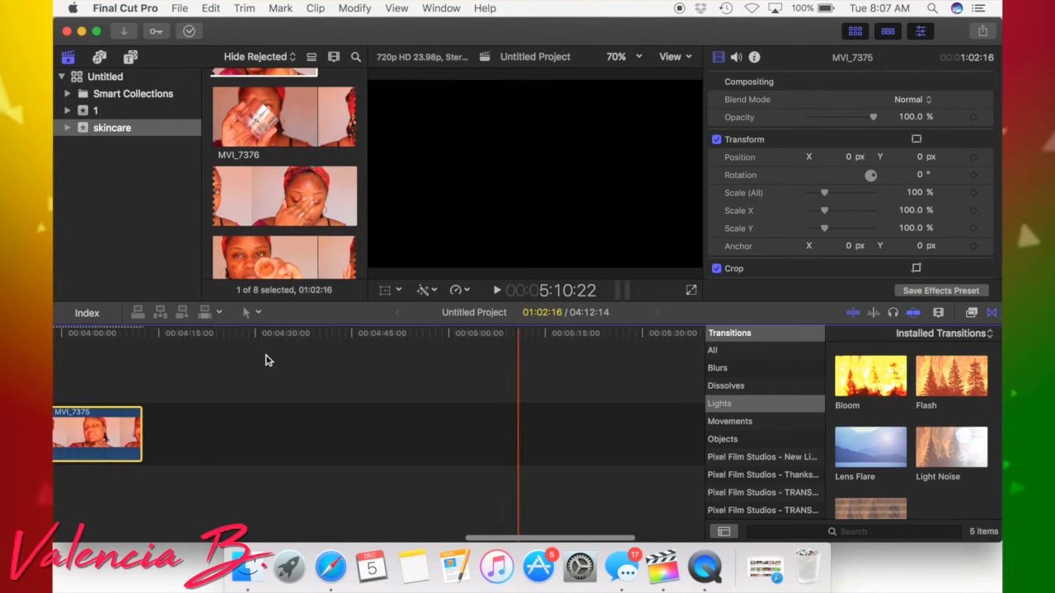
left_click(330, 155)
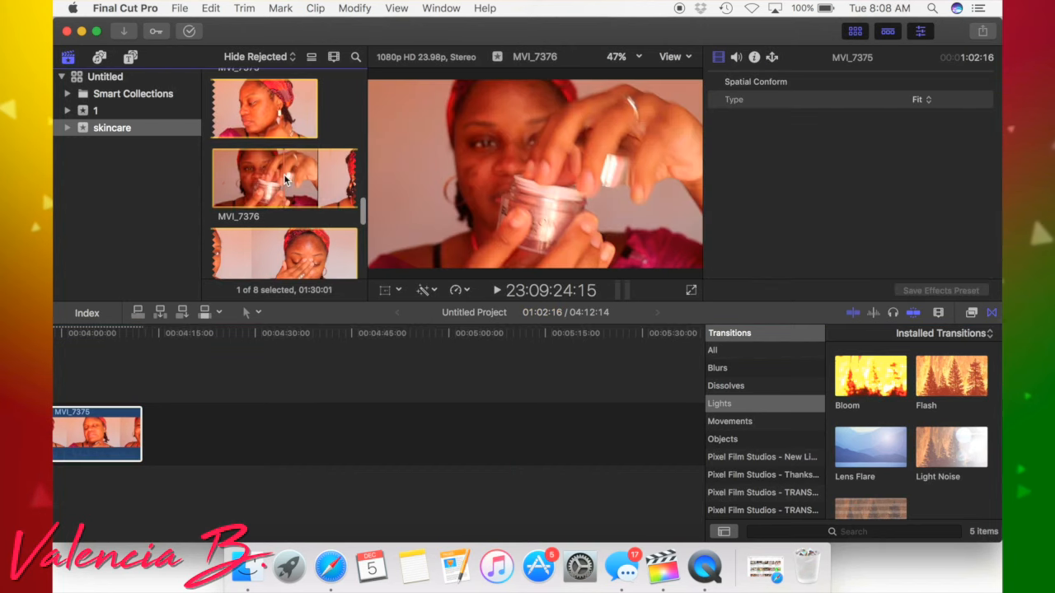
left_click_drag(283, 174, 205, 486)
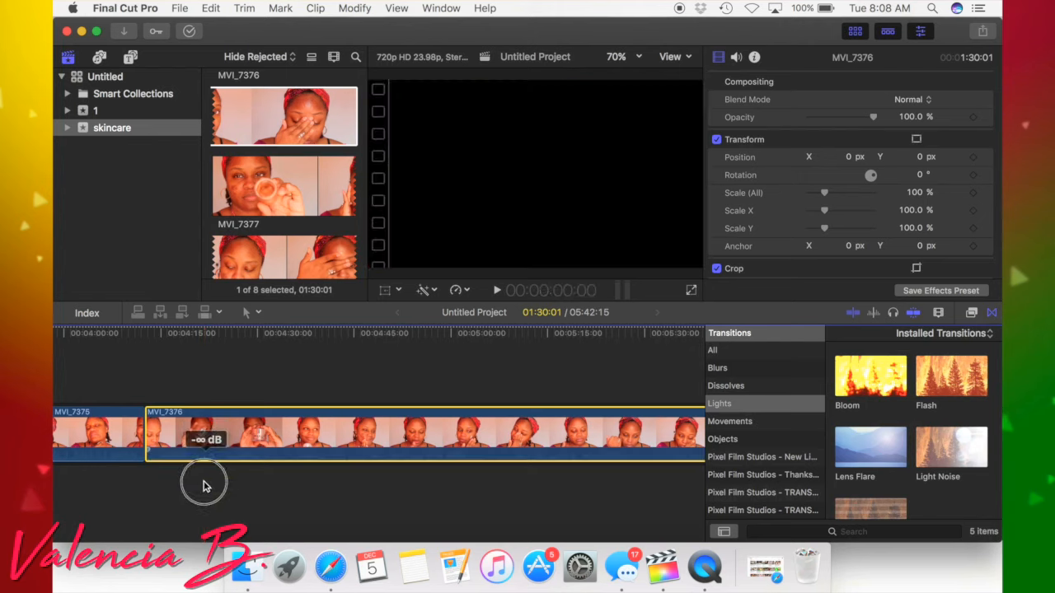
scroll(205, 486, "right", 8)
left_click_drag(264, 188, 365, 440)
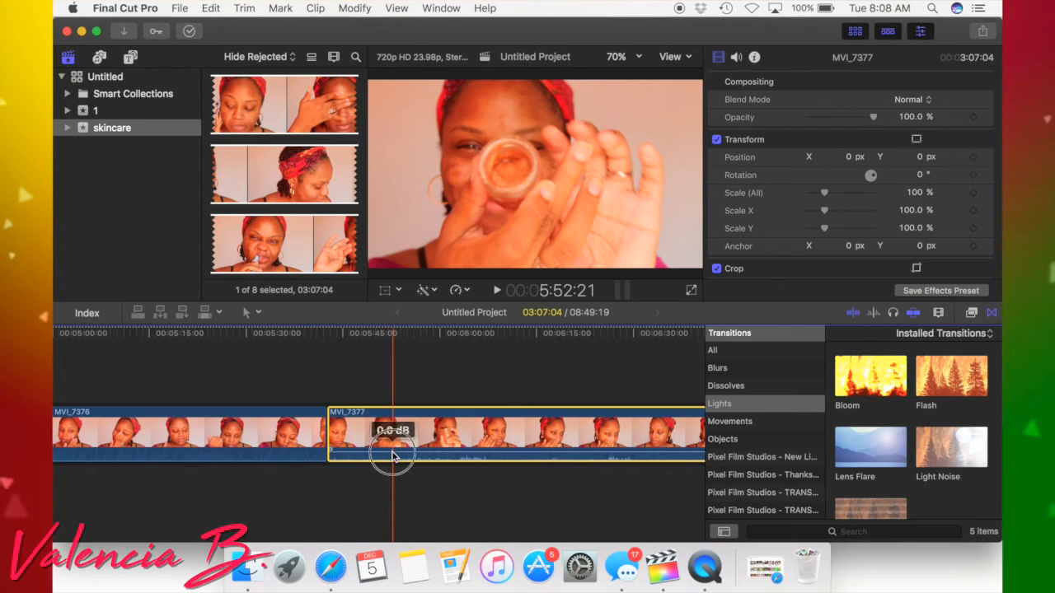
left_click_drag(392, 456, 393, 482)
Split the MVI_7377 clip near its end at 8:28:00 and 8:36:07 to isolate the short segment between them
scroll(393, 461, "right", 8)
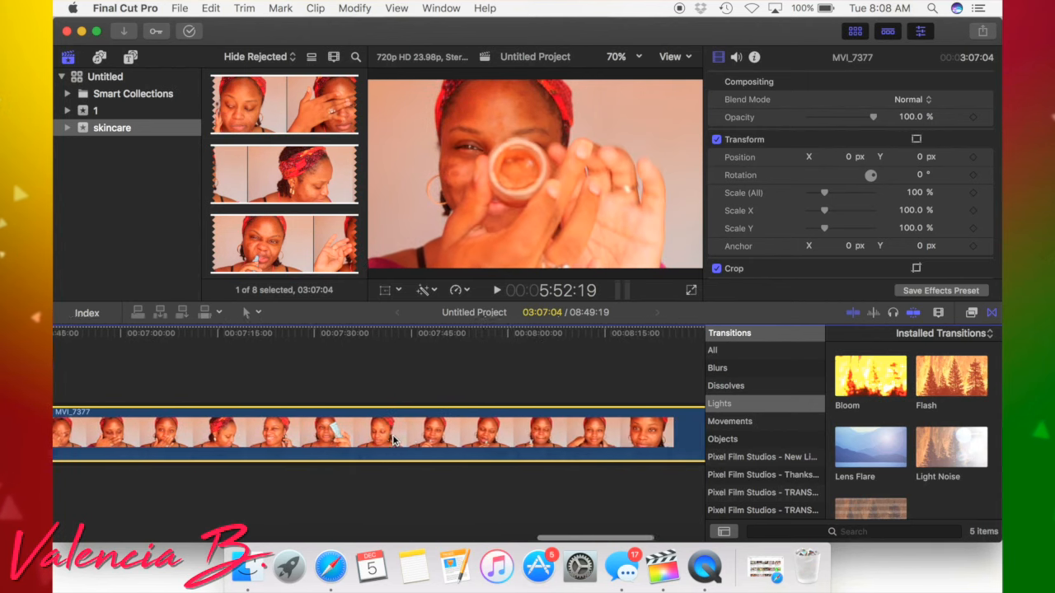
scroll(393, 441, "right", 5)
scroll(328, 222, "down", 3)
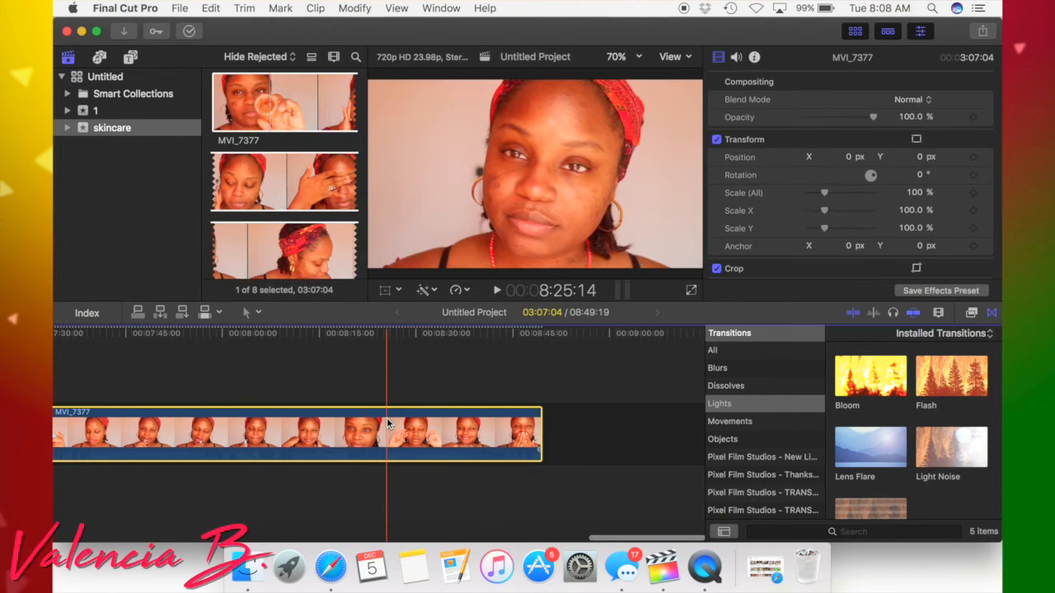
left_click(404, 488)
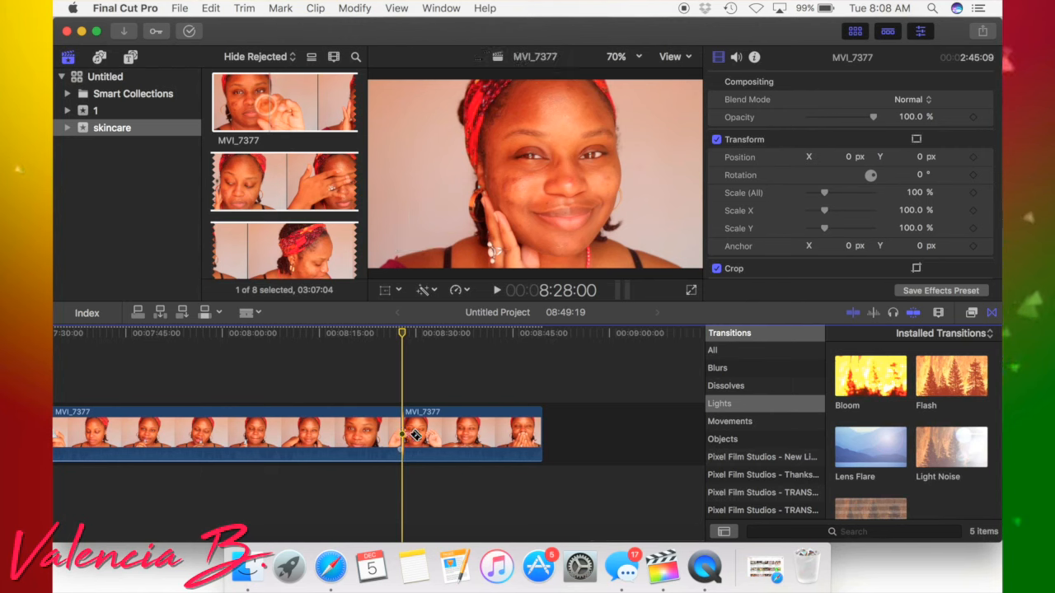
key("space")
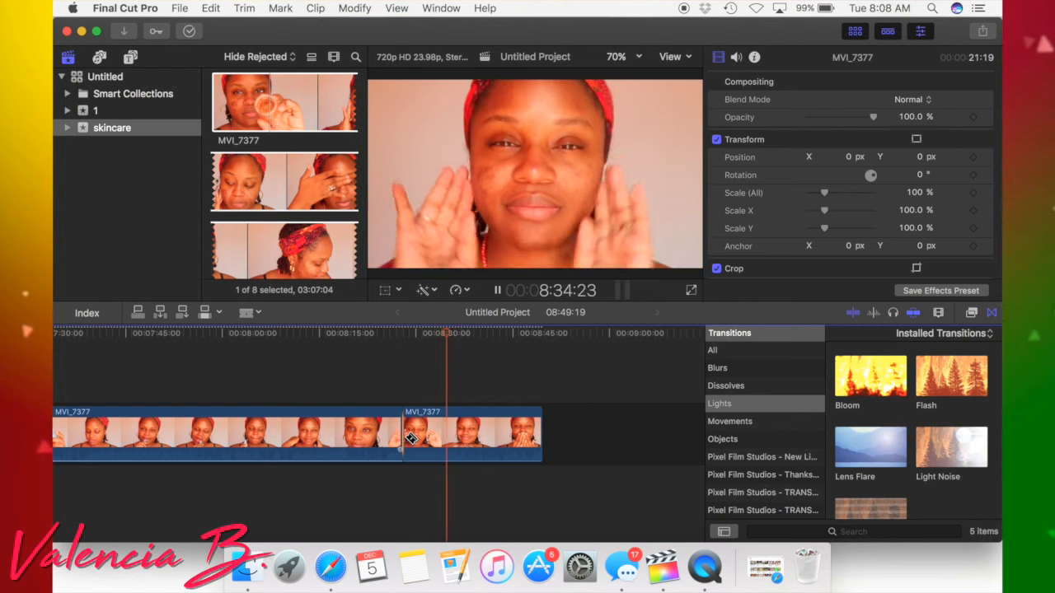
key("space")
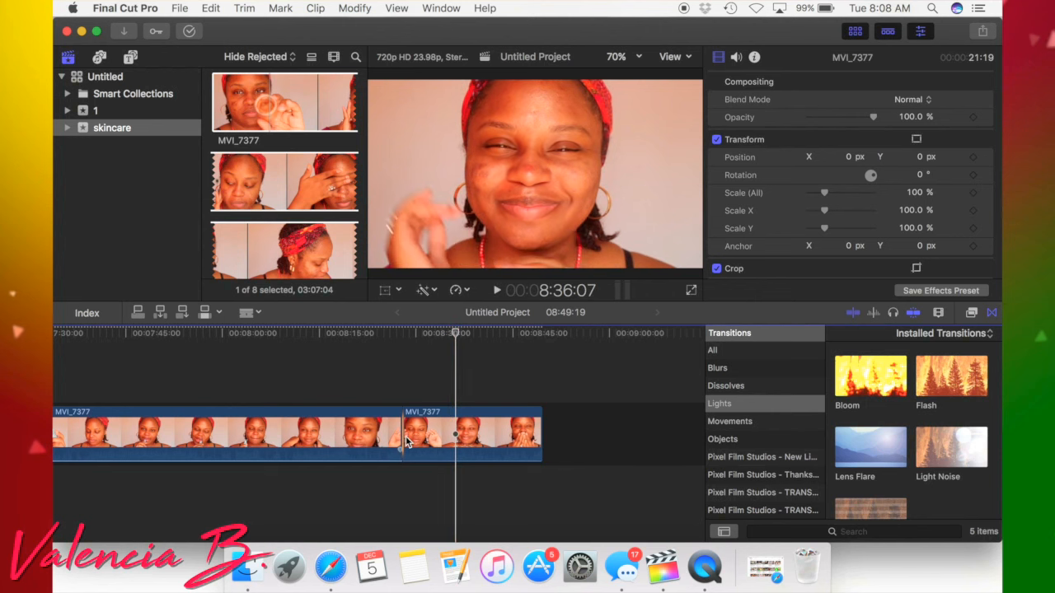
key("super+b")
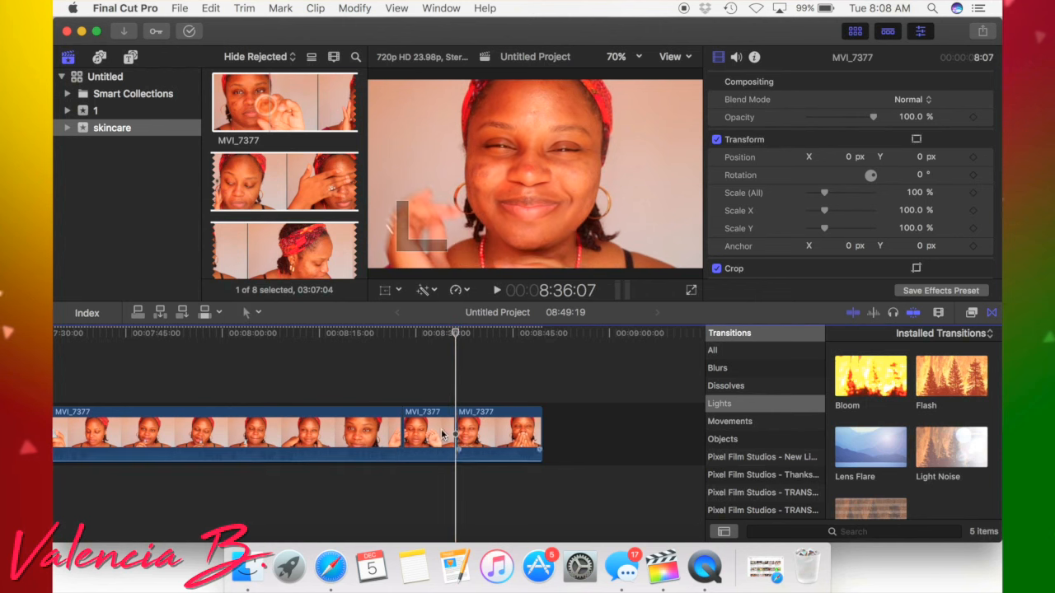
Insert a copy of the short middle MVI_7377 segment at 13:00, between the Vlogmas Intro and MVI_7373 clips
left_click(438, 431)
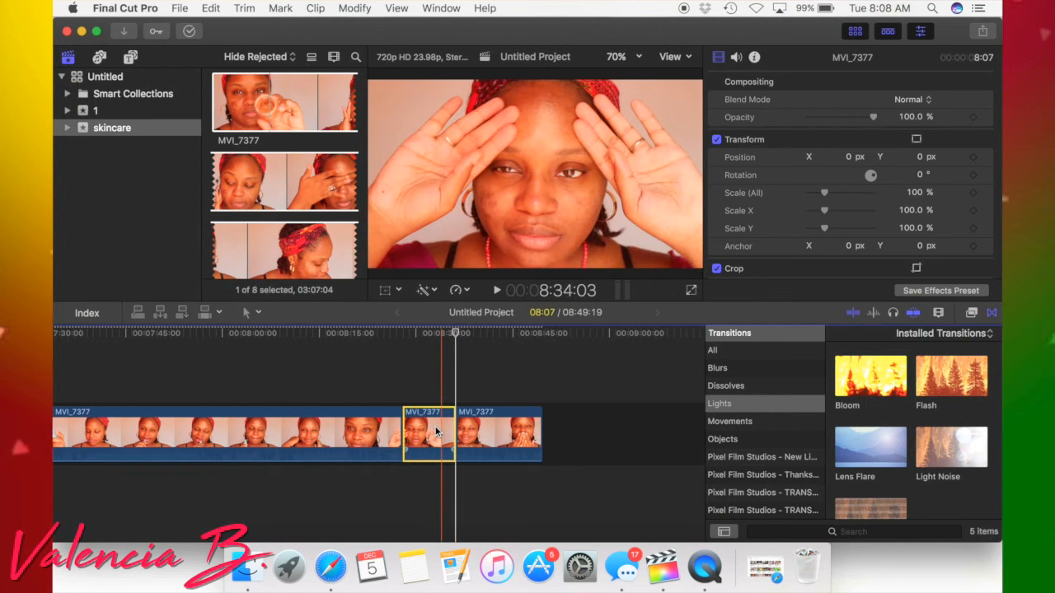
scroll(436, 432, "left", 15)
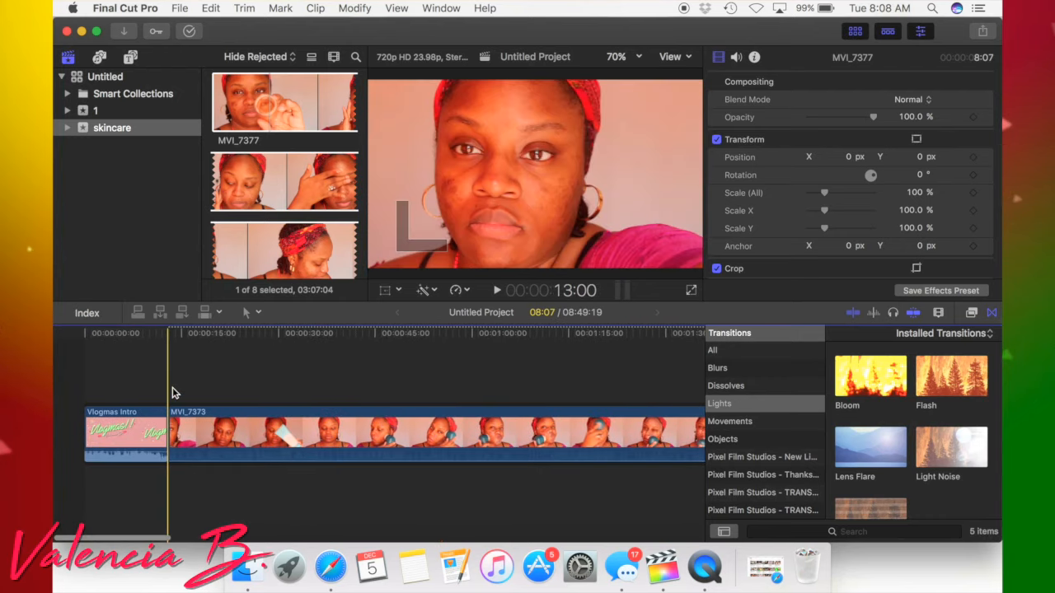
left_click(173, 393)
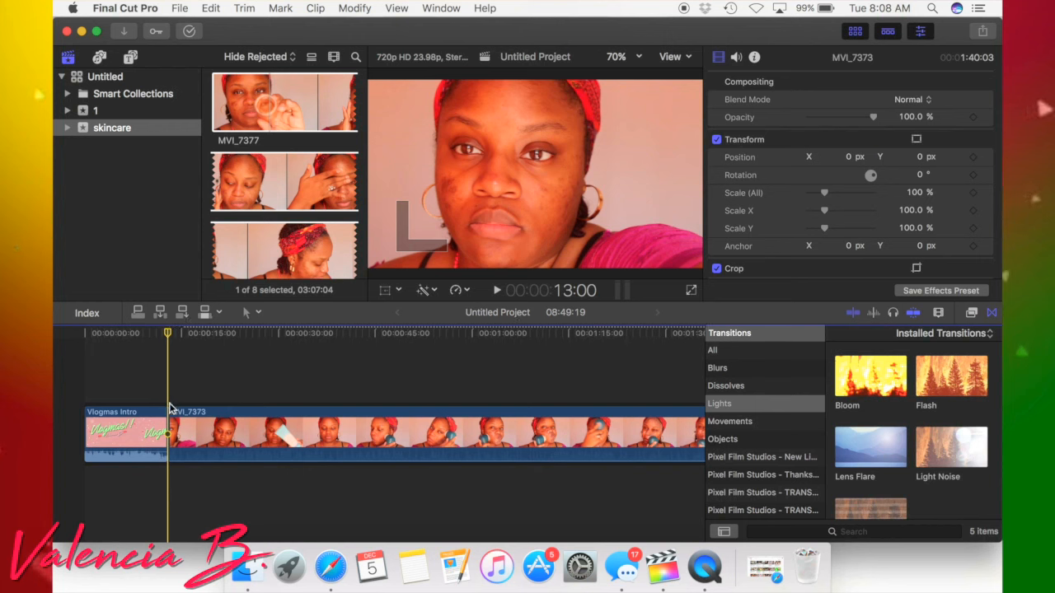
scroll(169, 408, "right", 15)
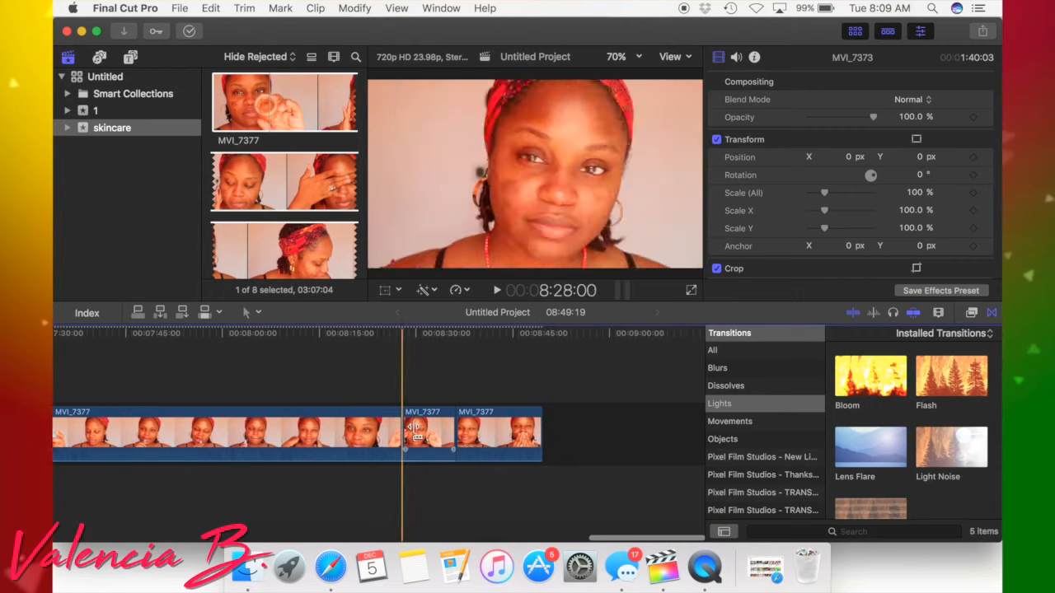
left_click(430, 432)
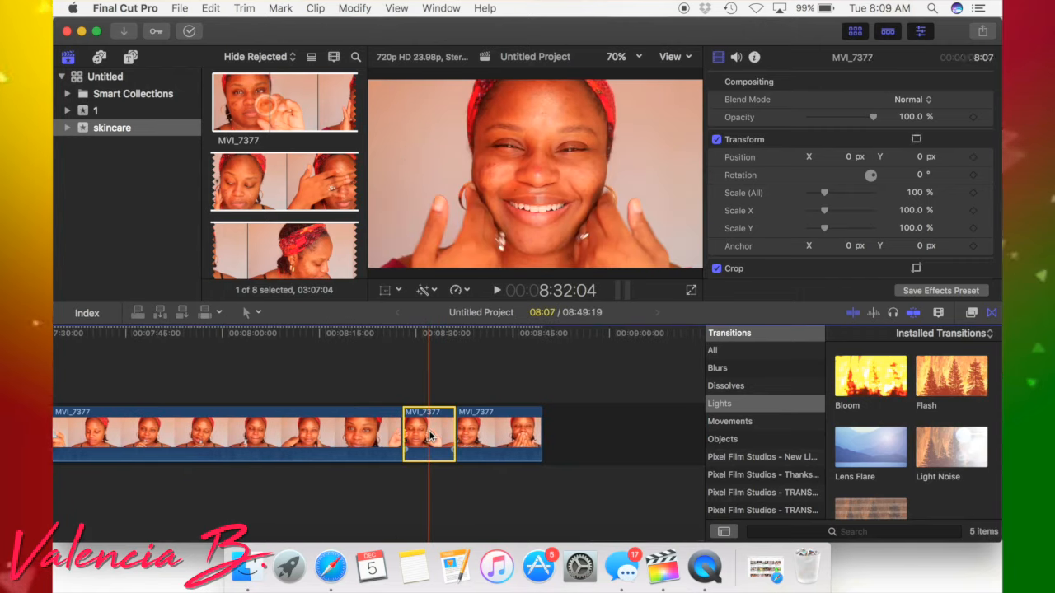
scroll(429, 437, "left", 15)
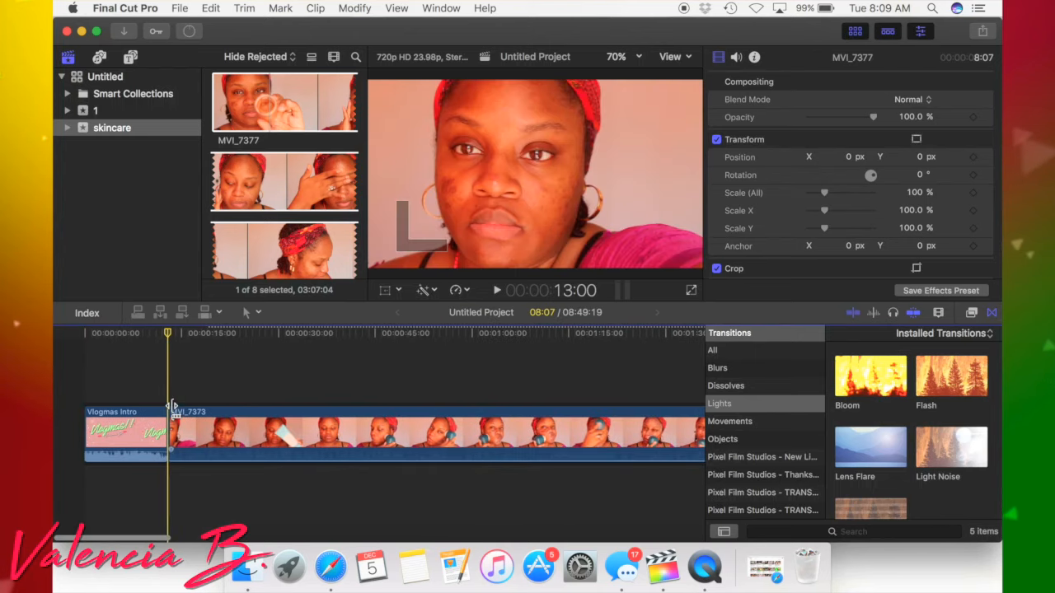
left_click(166, 399)
key("w")
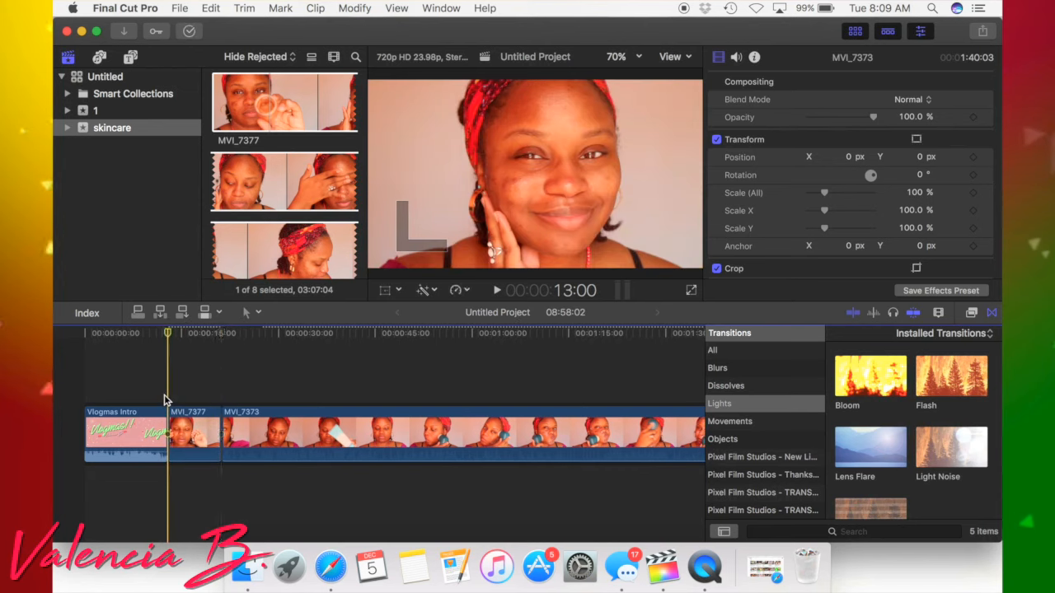
Attach the "ES_Angels We Have Heard On High" music beneath the video, starting where the Vlogmas Intro ends at 13:00
scroll(272, 200, "down", 5)
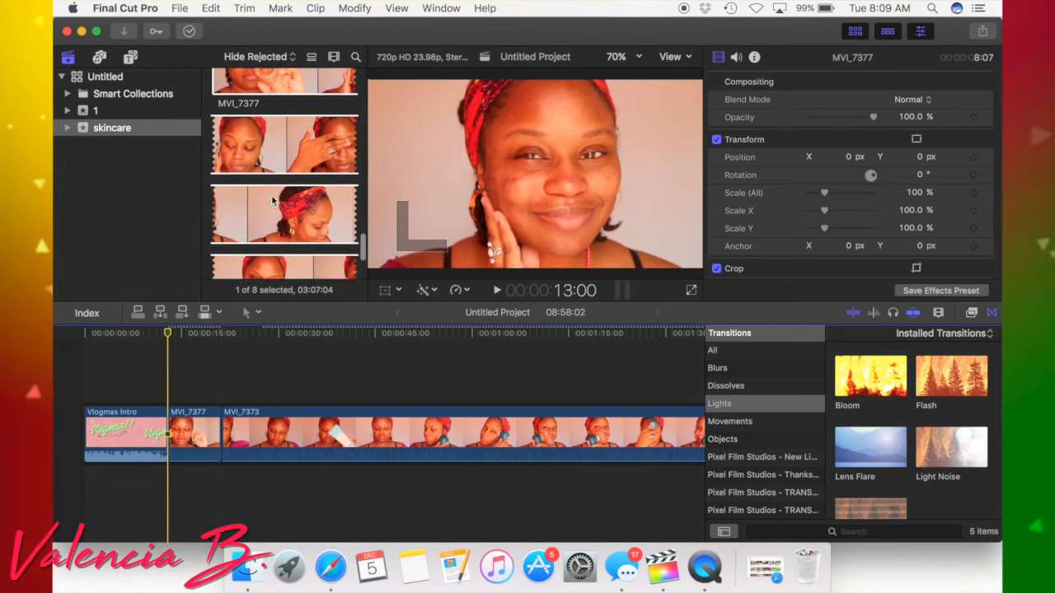
scroll(272, 199, "up", 6)
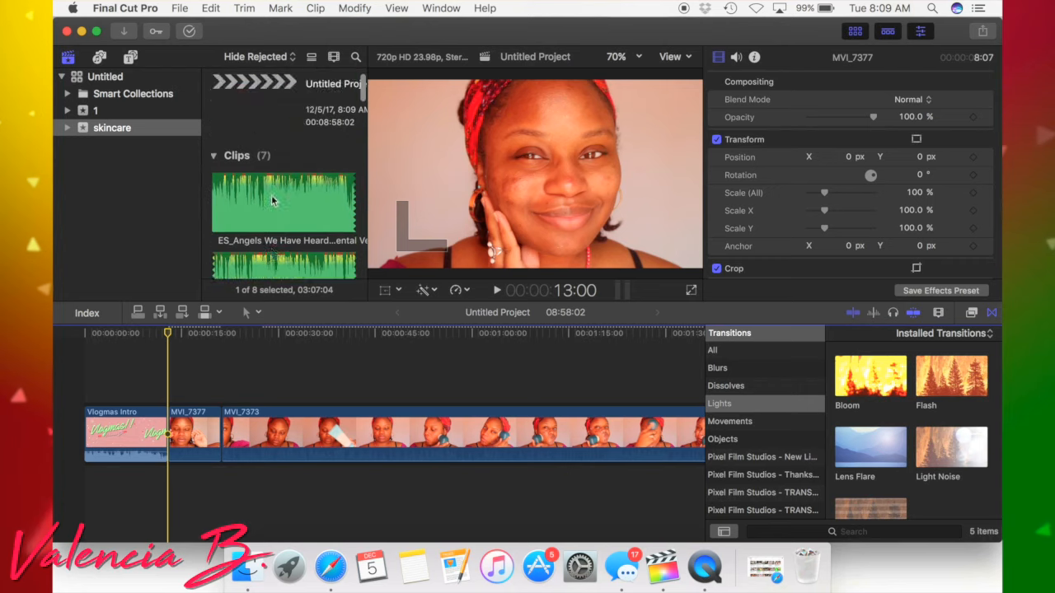
left_click(265, 233)
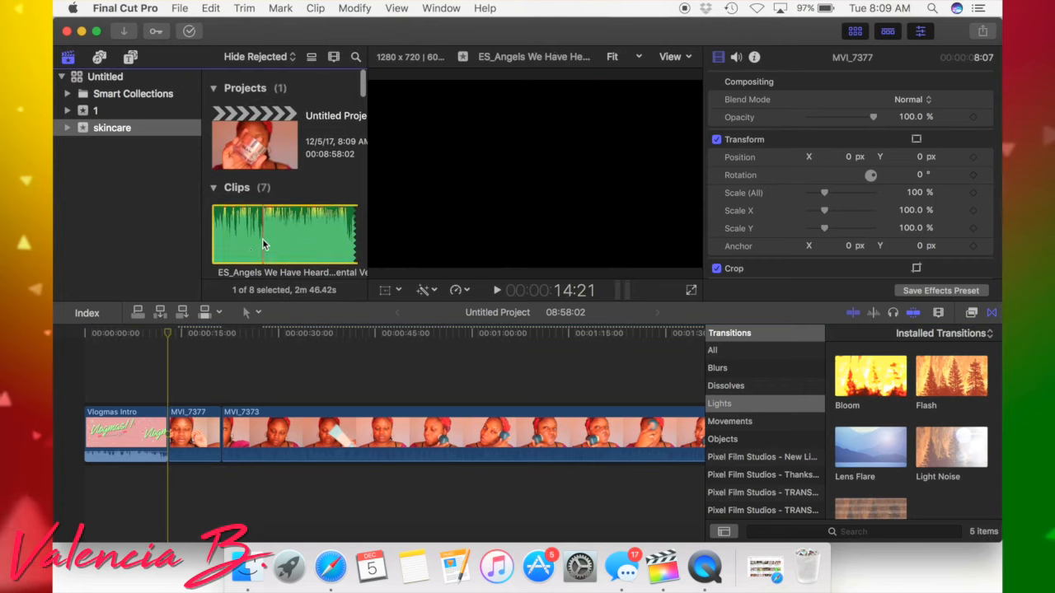
left_click_drag(210, 497, 188, 493)
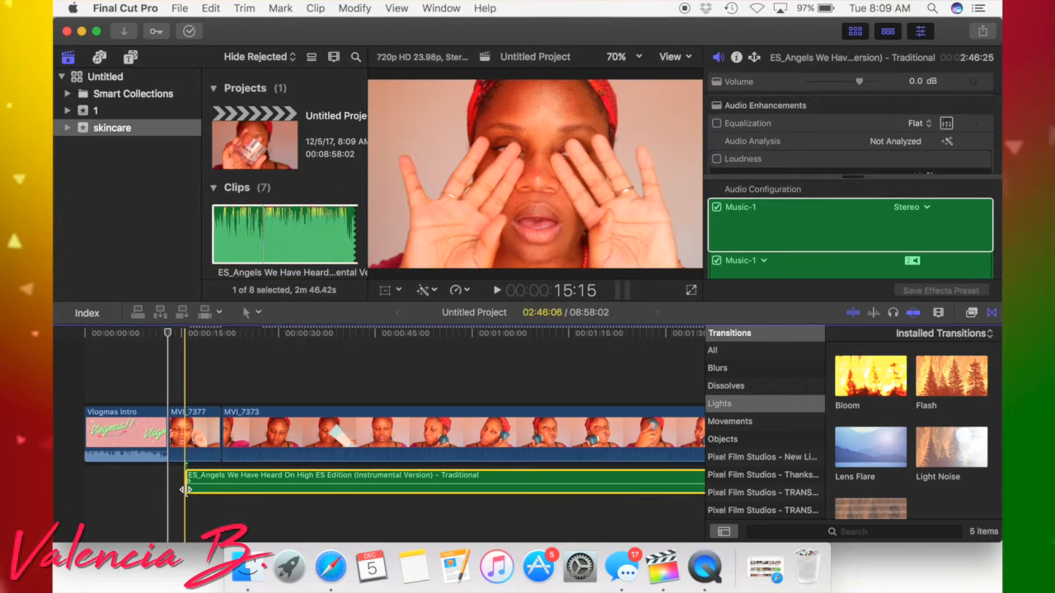
left_click_drag(224, 480, 207, 481)
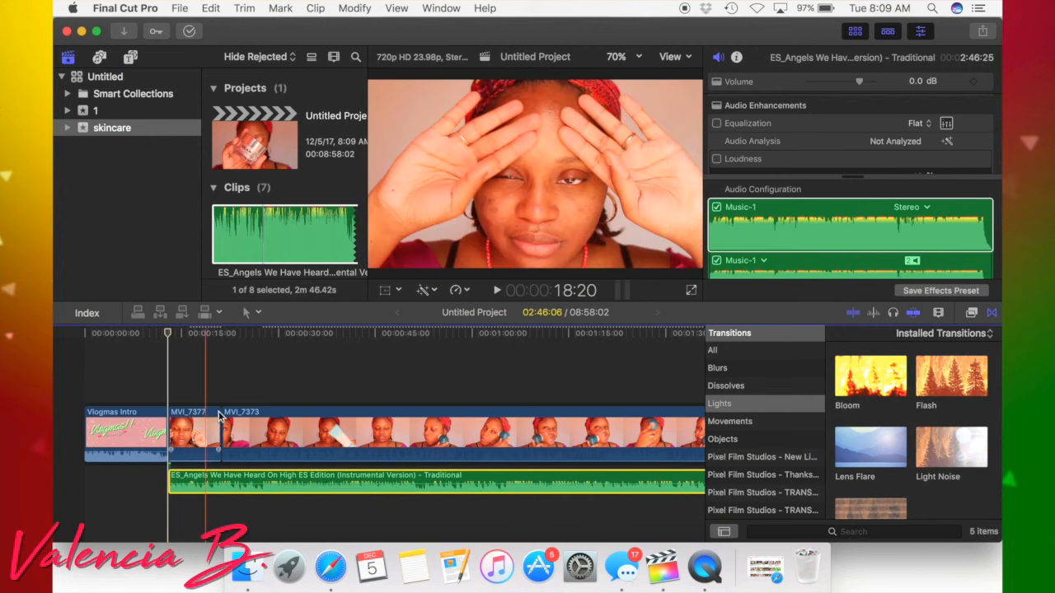
Apply Transition 2 from the "Pixel Film Studios - New Li..." set to both ends of the Vlogmas Intro clip, overlapping the media
left_click(196, 430)
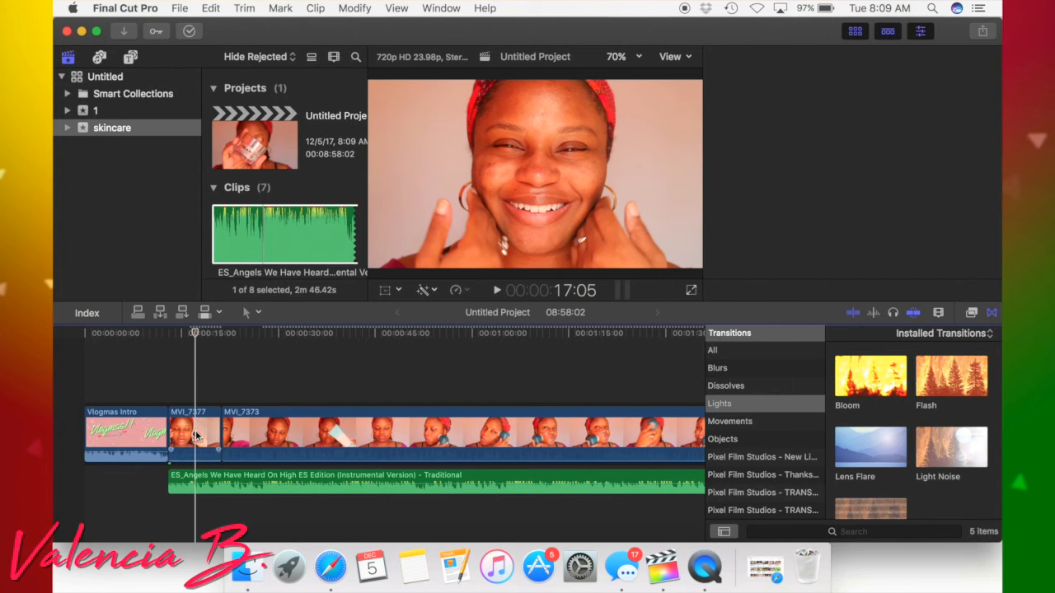
left_click(802, 475)
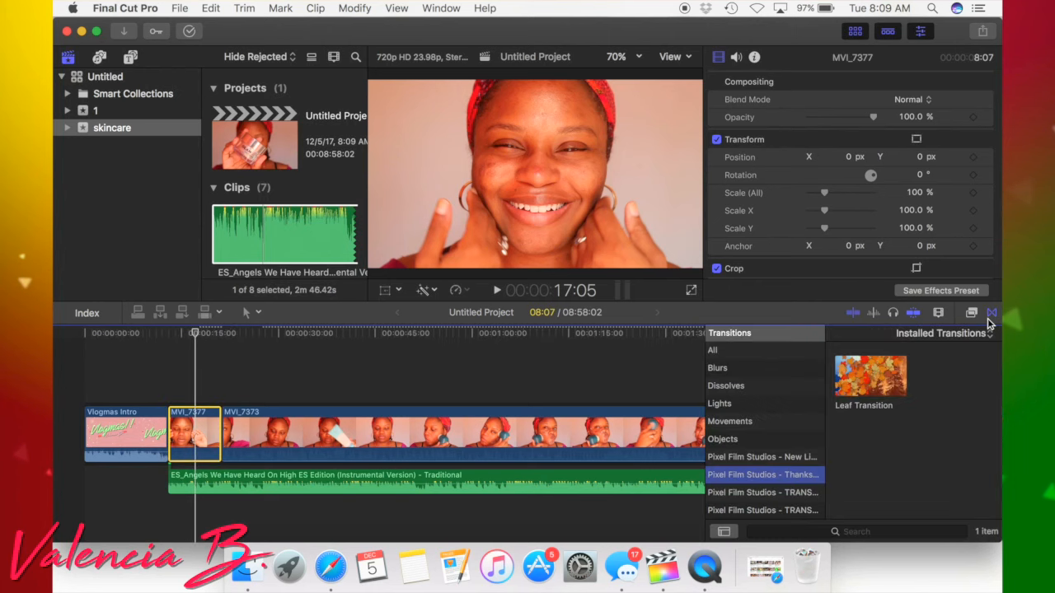
left_click(755, 458)
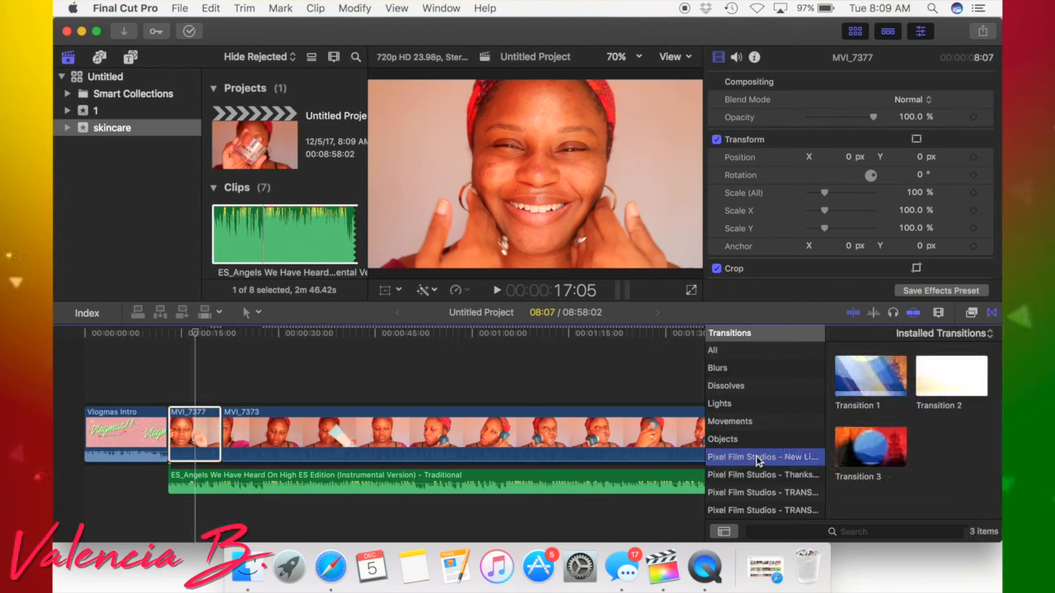
left_click_drag(938, 393, 169, 436)
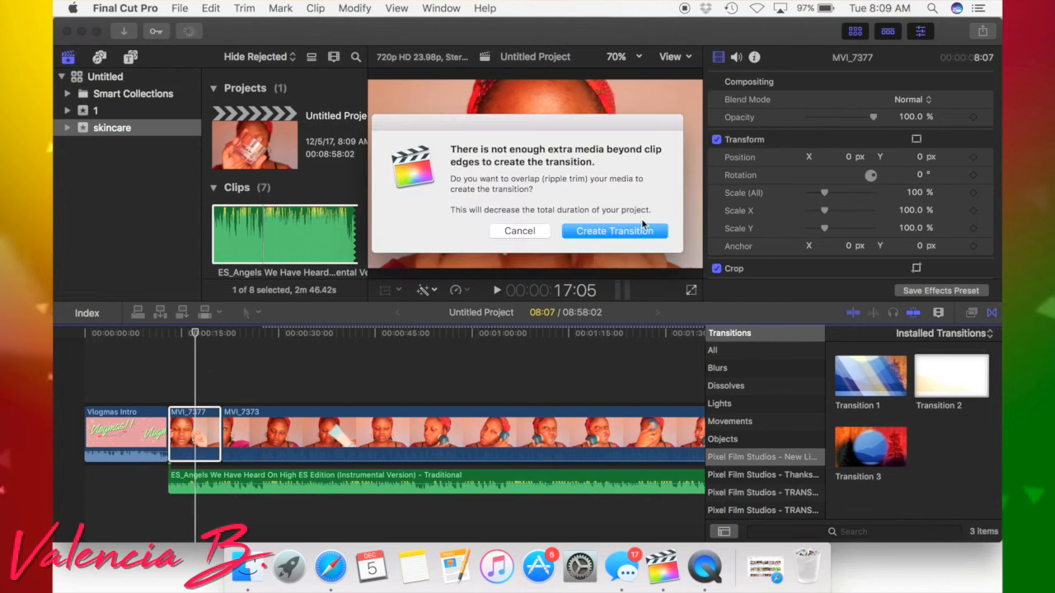
left_click(641, 228)
Apply the FCPX LUT Film Volume 2 effect to the short MVI_7377 clip after the intro, using Rec709 > PFS Film 90's.cube at about 50% mix
left_click(741, 404)
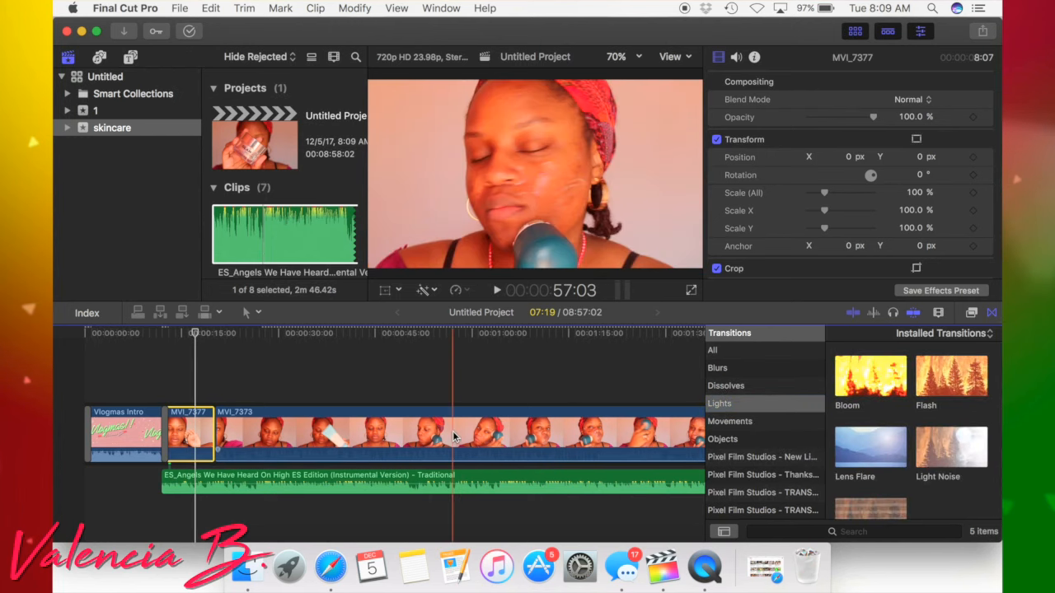
left_click(809, 405)
left_click(971, 313)
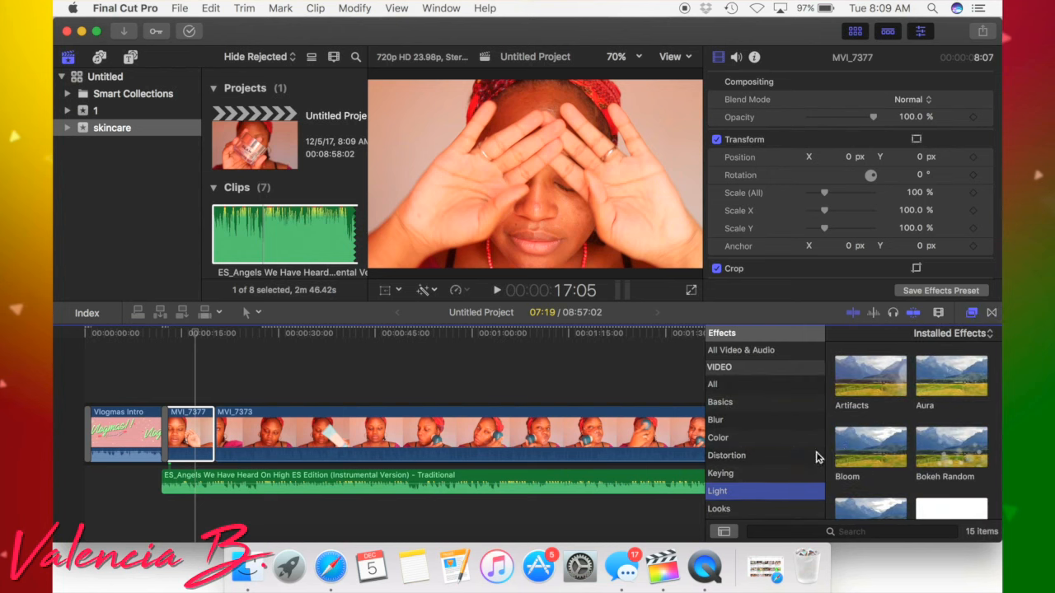
scroll(759, 478, "down", 5)
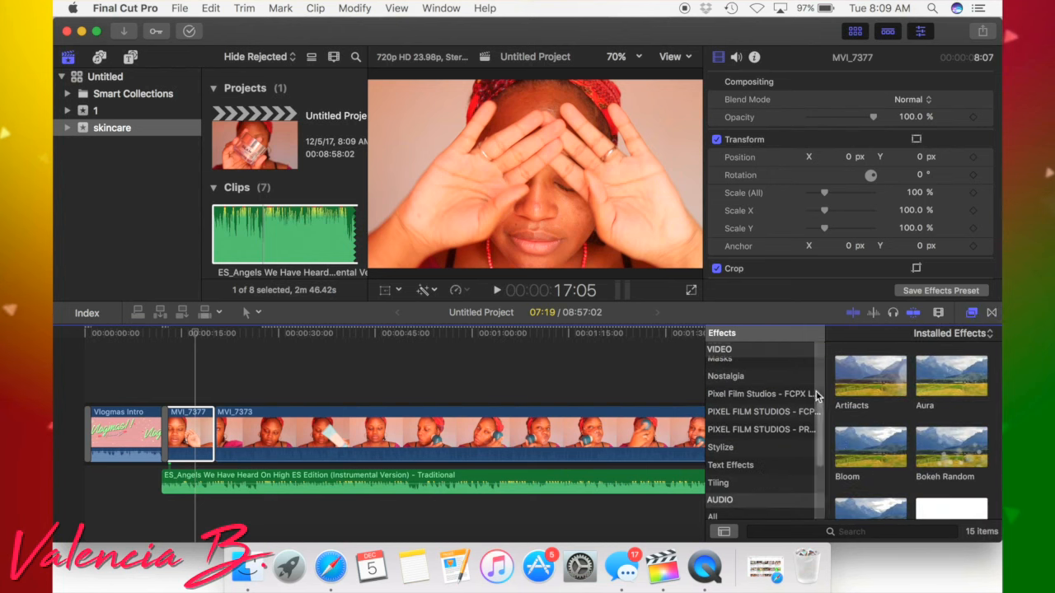
left_click(793, 394)
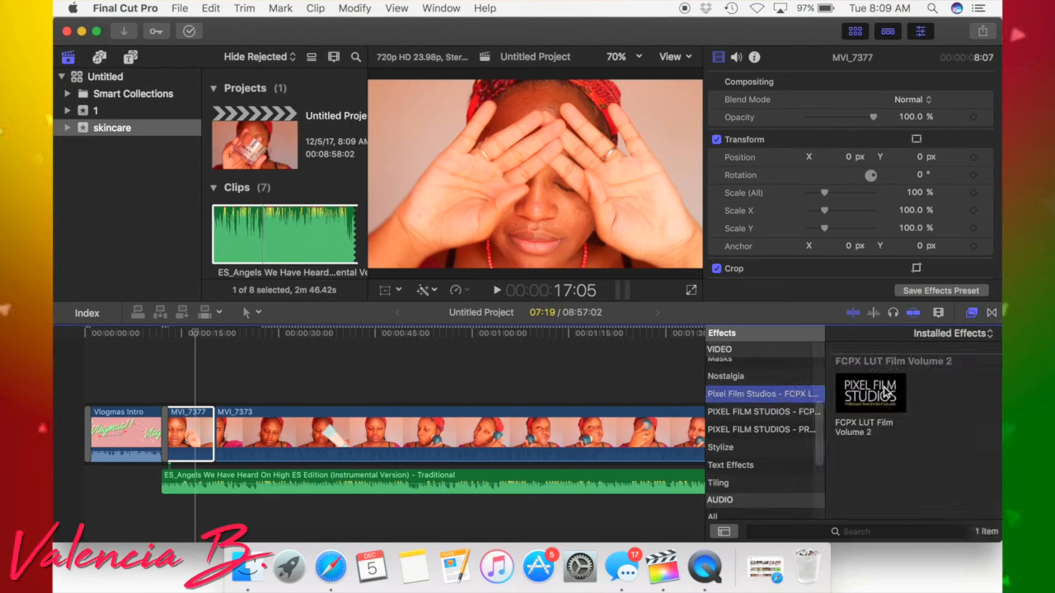
left_click(885, 393)
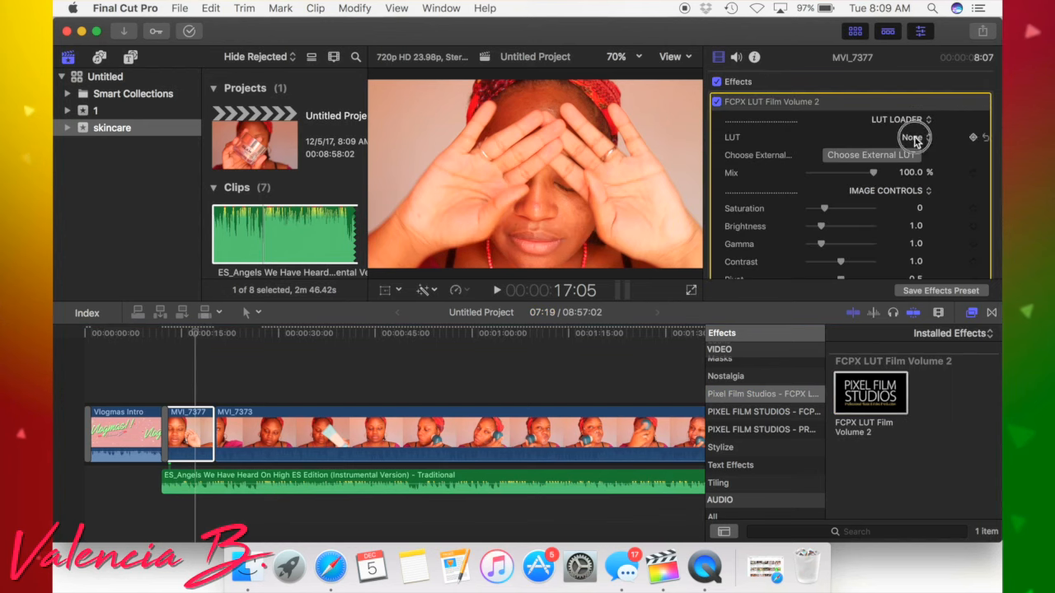
left_click(913, 137)
left_click(877, 154)
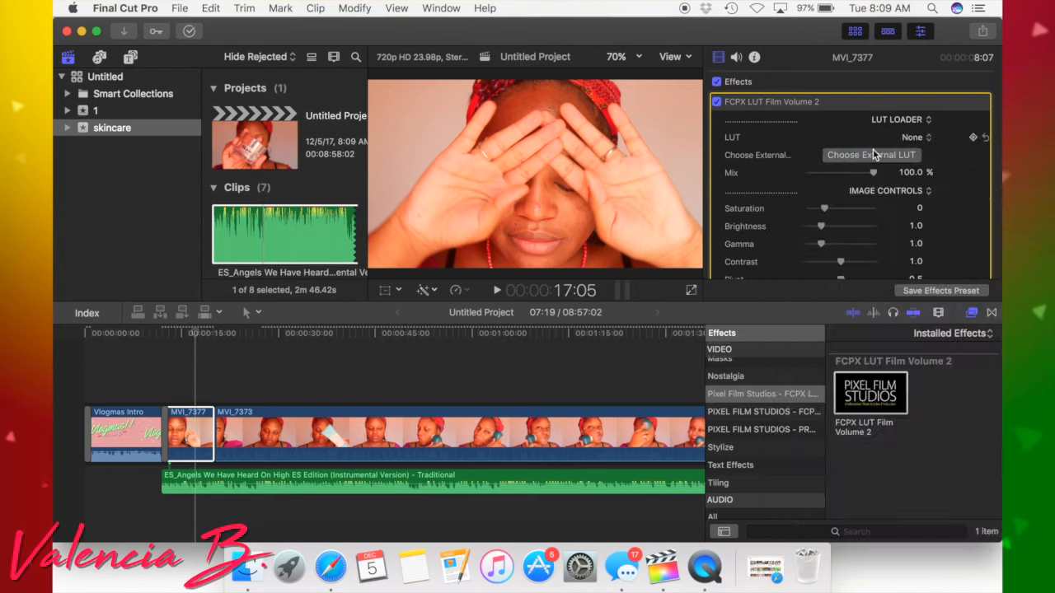
left_click_drag(874, 172, 845, 177)
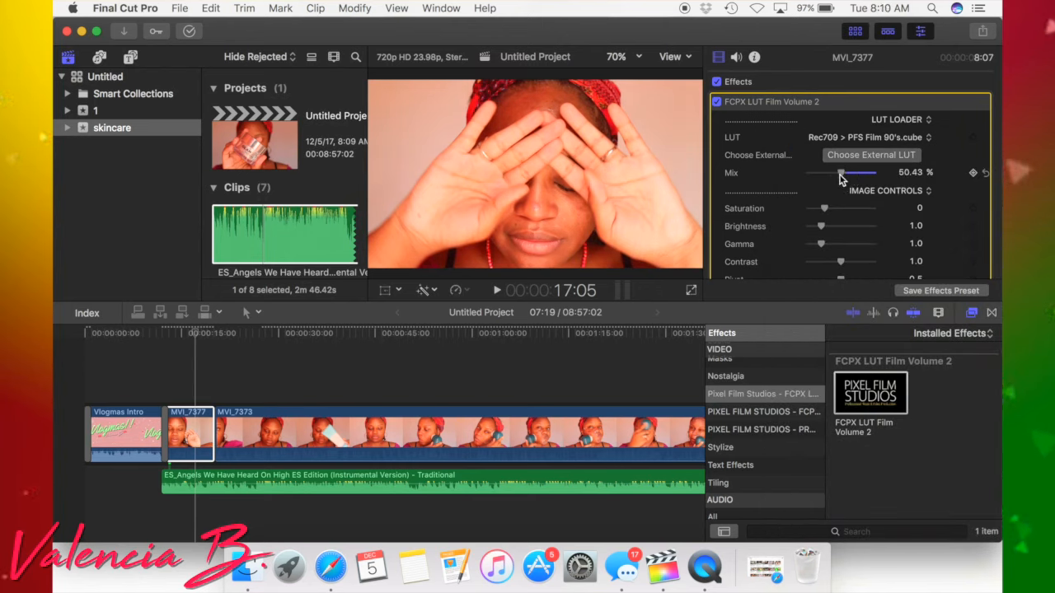
Apply FCPX LUT Film Volume 2 to the MVI_7373 clip with the Rec709 > PFS Film 90's.cube LUT and a mix of about 51%
left_click(440, 424)
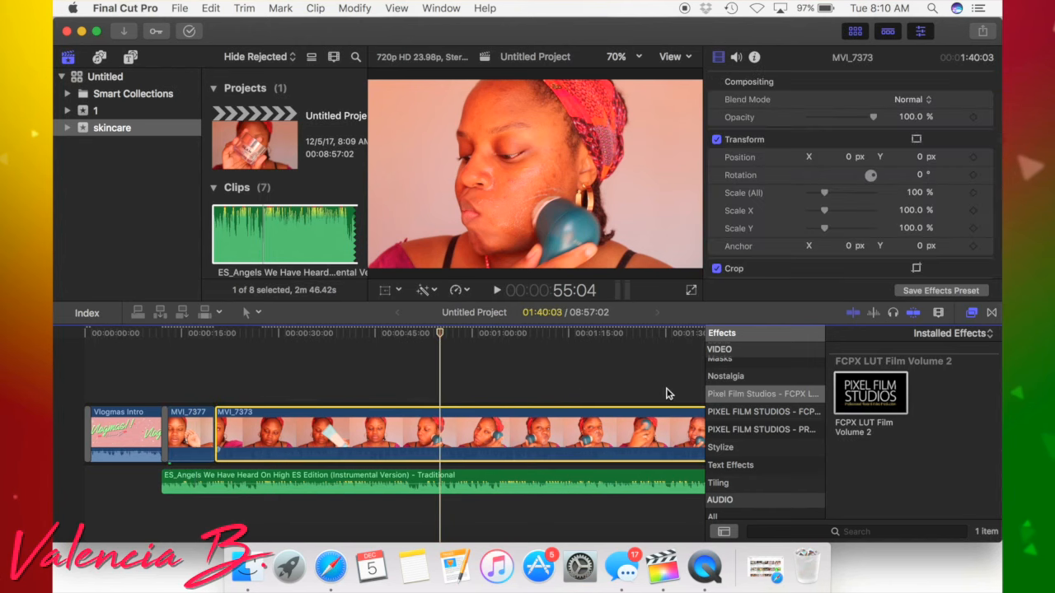
left_click(842, 401)
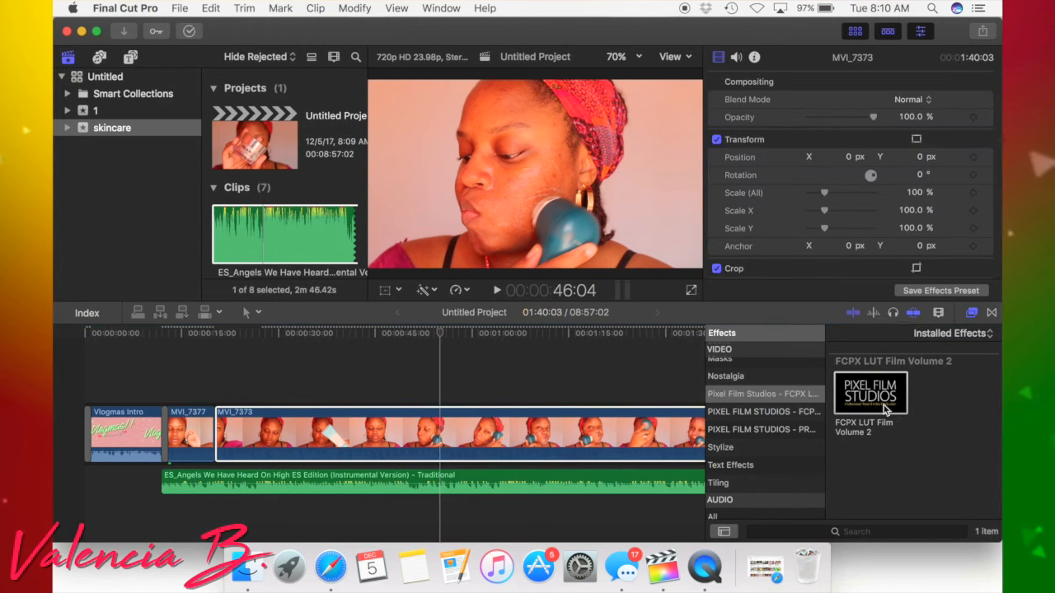
double_click(882, 401)
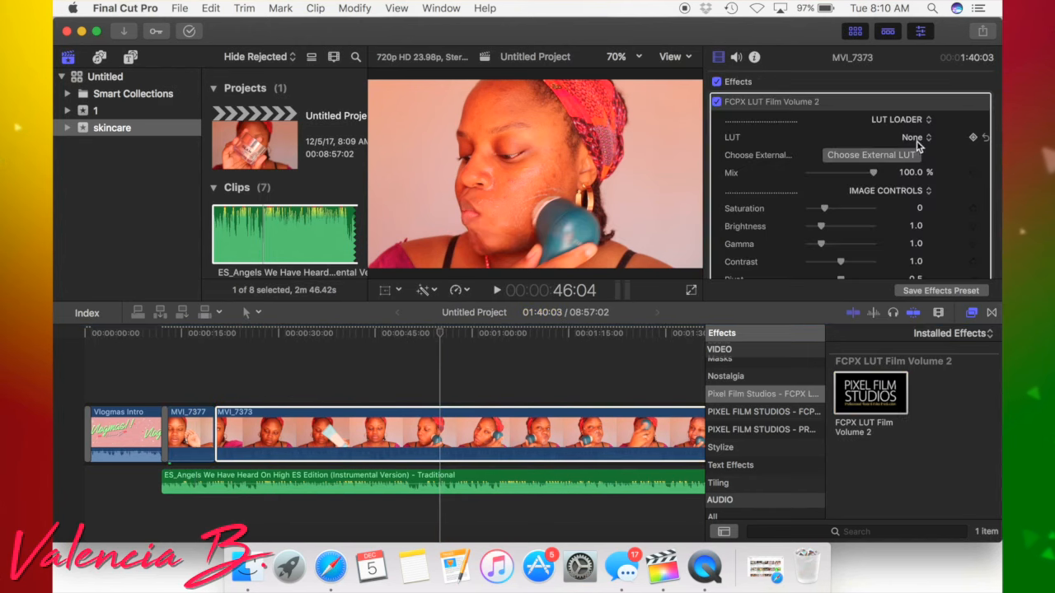
left_click(922, 137)
left_click(913, 152)
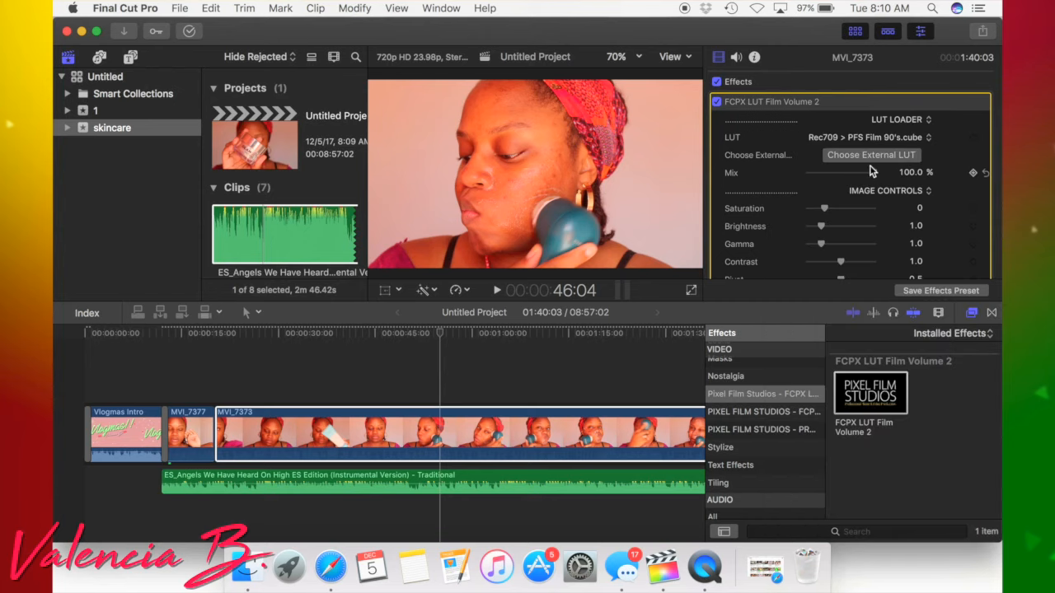
left_click_drag(874, 174, 855, 177)
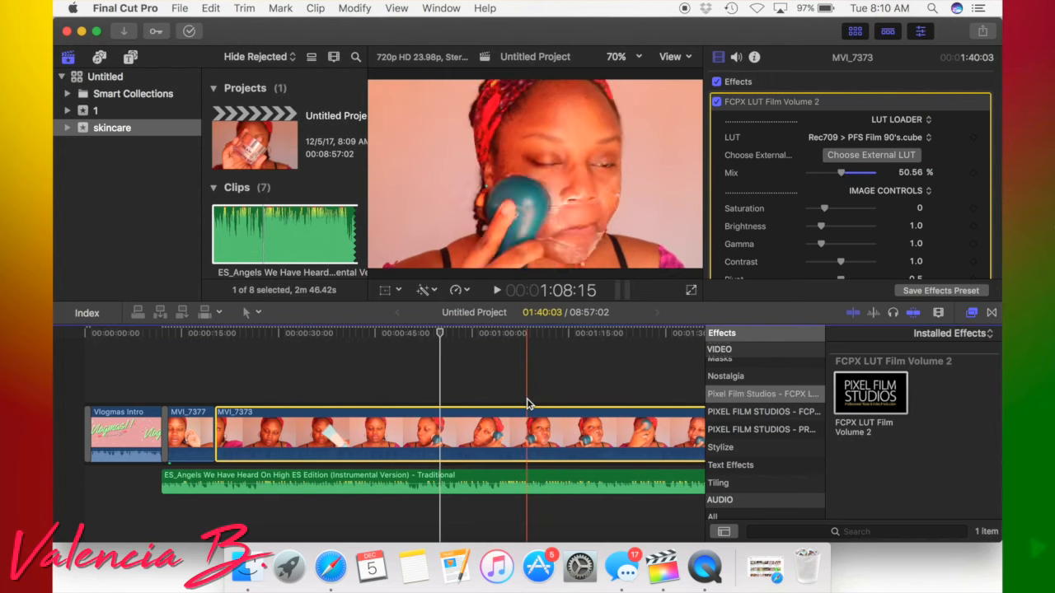
Give the MVI_7374 clip the FCPX LUT Film Volume 2 effect, with Rec709 > PFS Film 90's.cube at about 50% mix
scroll(528, 401, "right", 5)
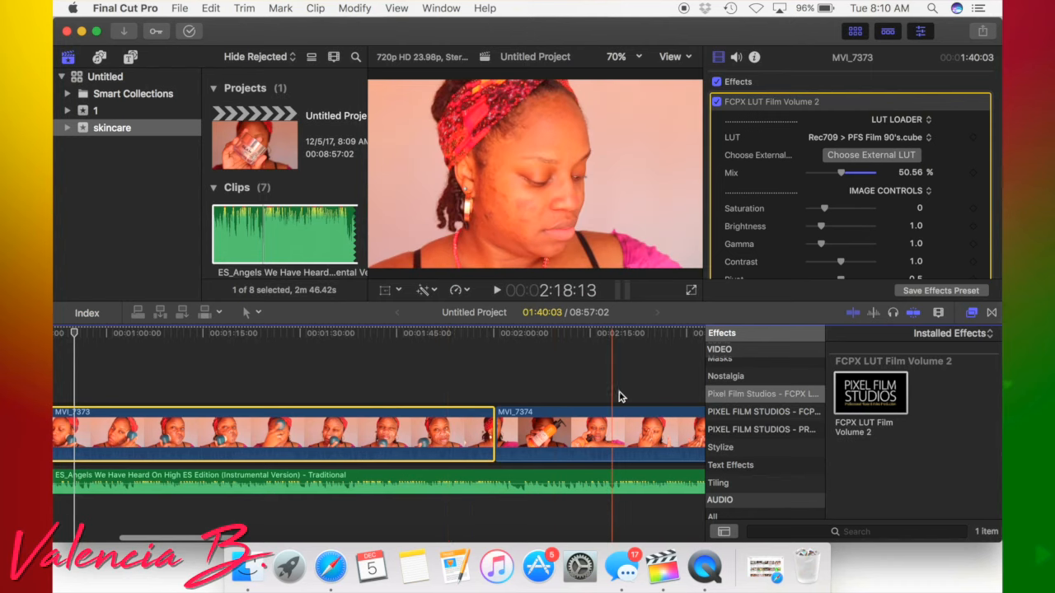
scroll(618, 396, "right", 5)
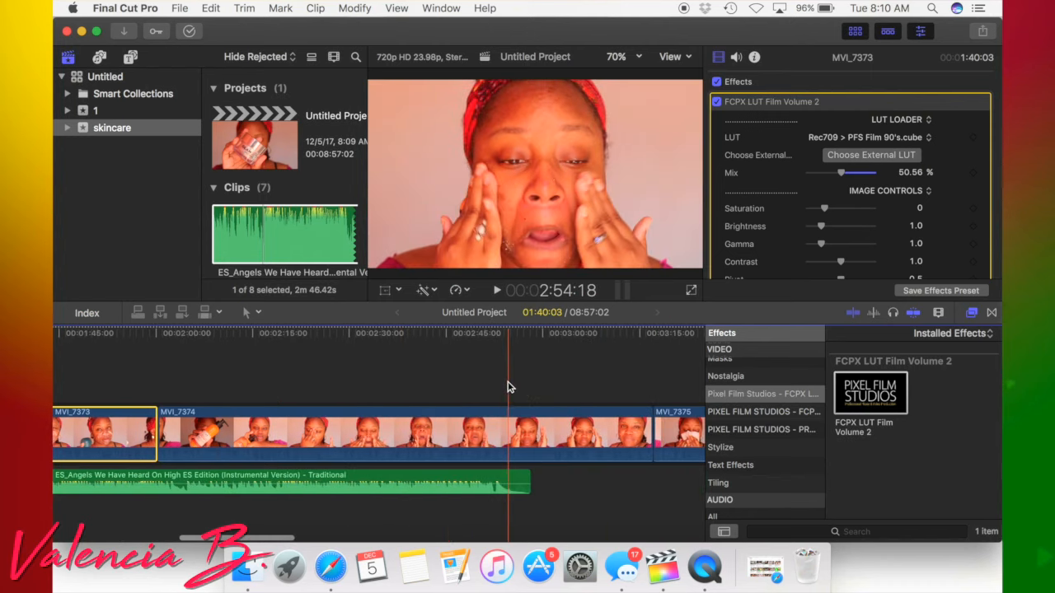
left_click(514, 437)
double_click(885, 378)
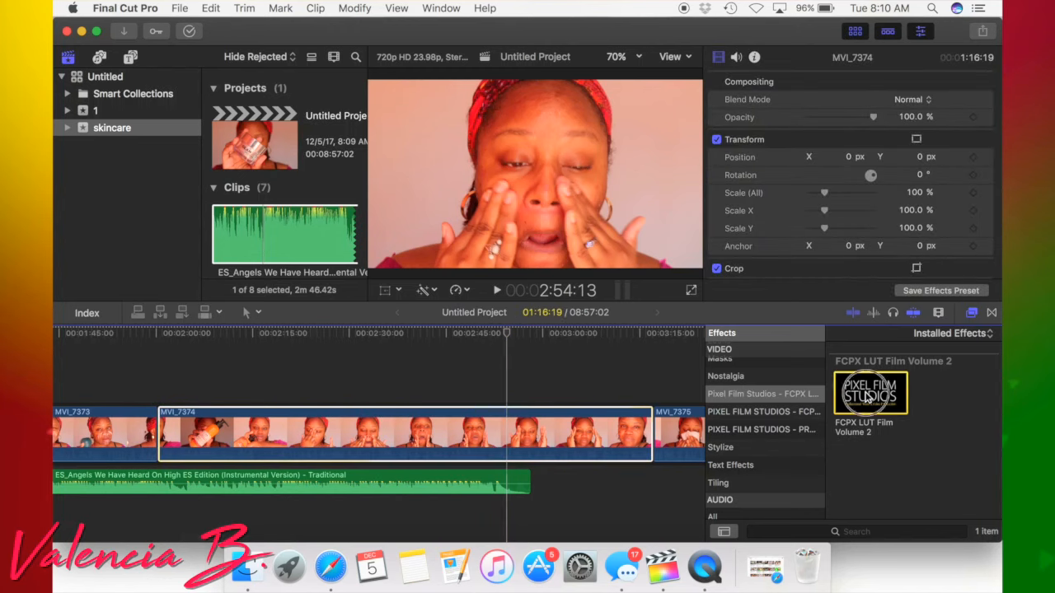
left_click(913, 140)
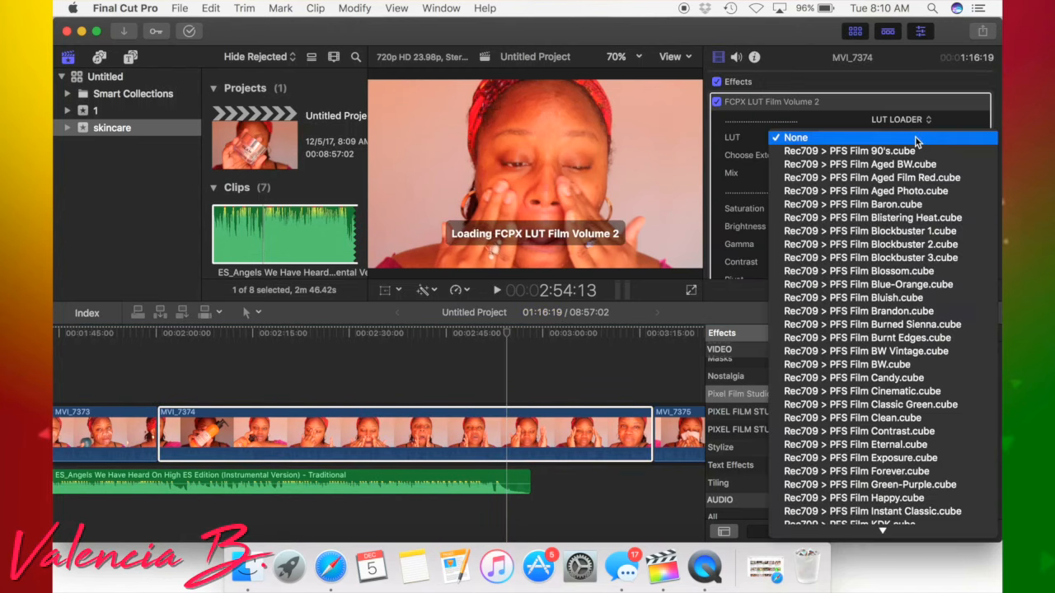
left_click(898, 151)
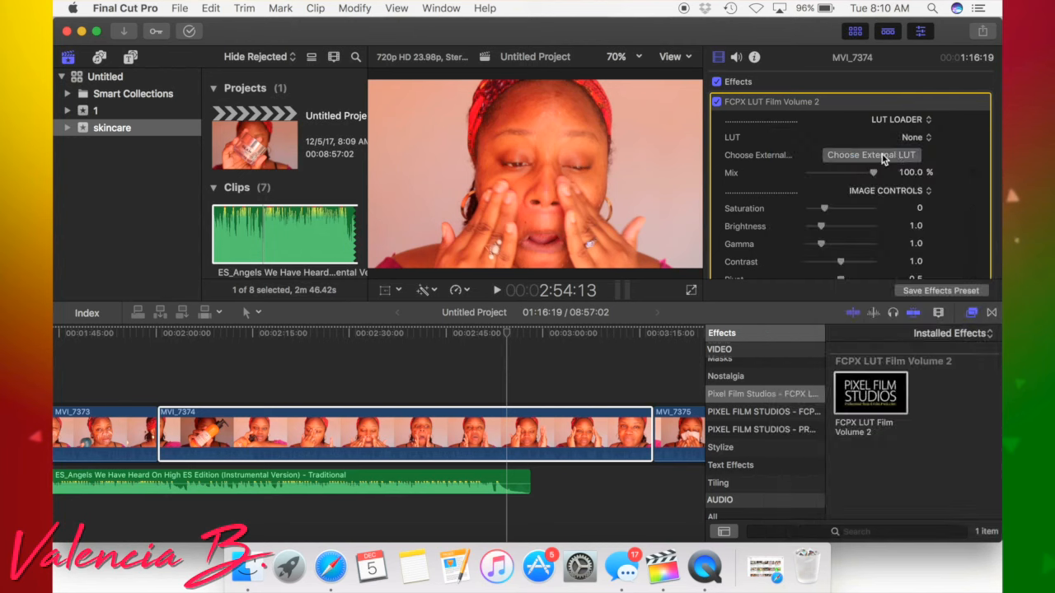
mouse_move(849, 175)
left_mouse_down()
mouse_move(831, 178)
mouse_move(839, 183)
left_mouse_up()
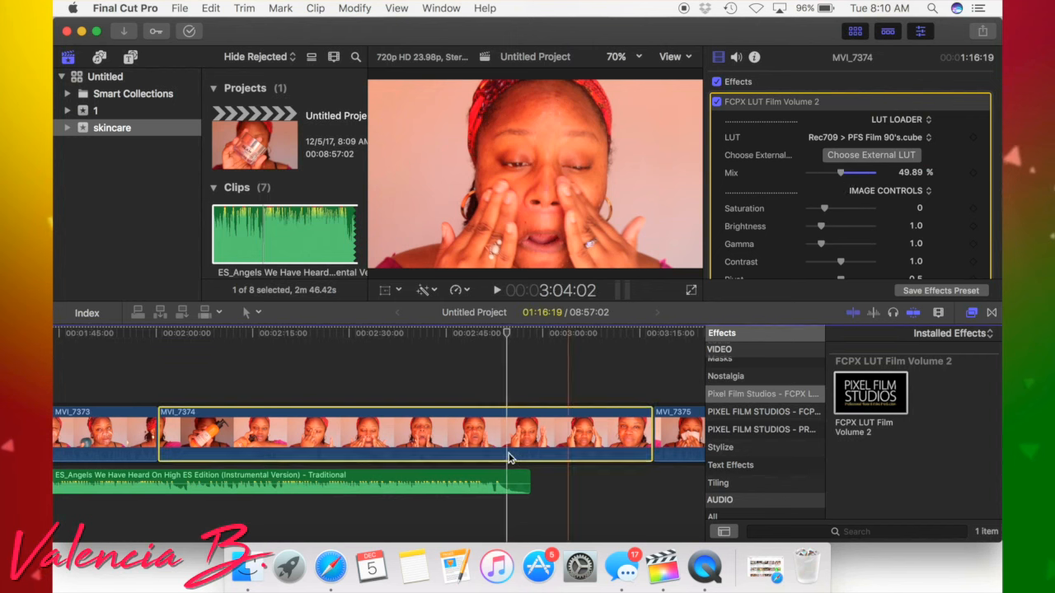
Add FCPX LUT Film Volume 2 to the MVI_7375 clip, choosing Rec709 > PFS Film 90's.cube and a mix of about 51%
scroll(591, 433, "right", 10)
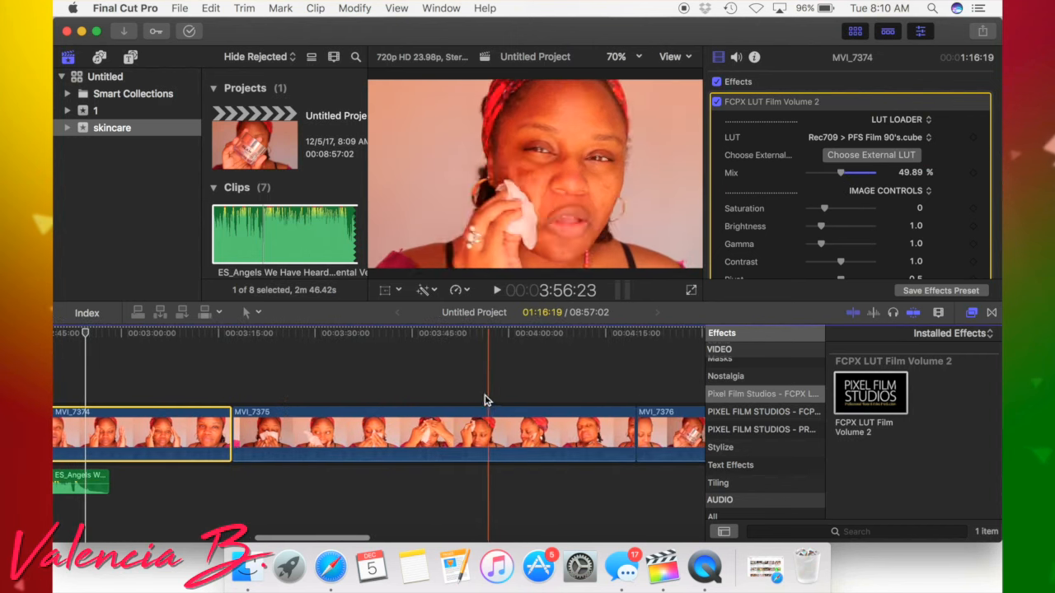
left_click(483, 424)
left_click(849, 399)
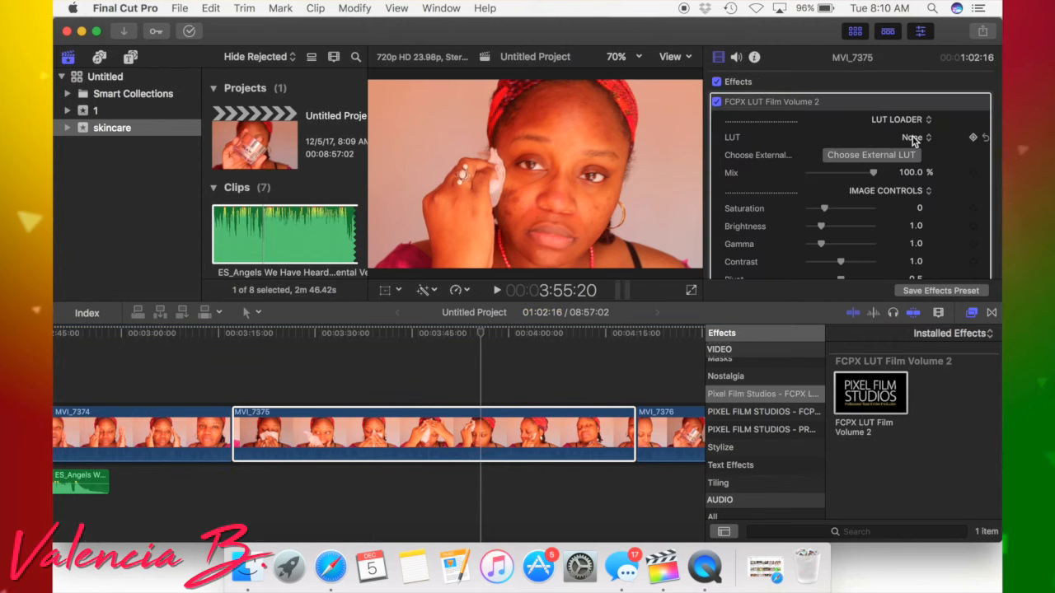
left_click(913, 139)
left_click(898, 154)
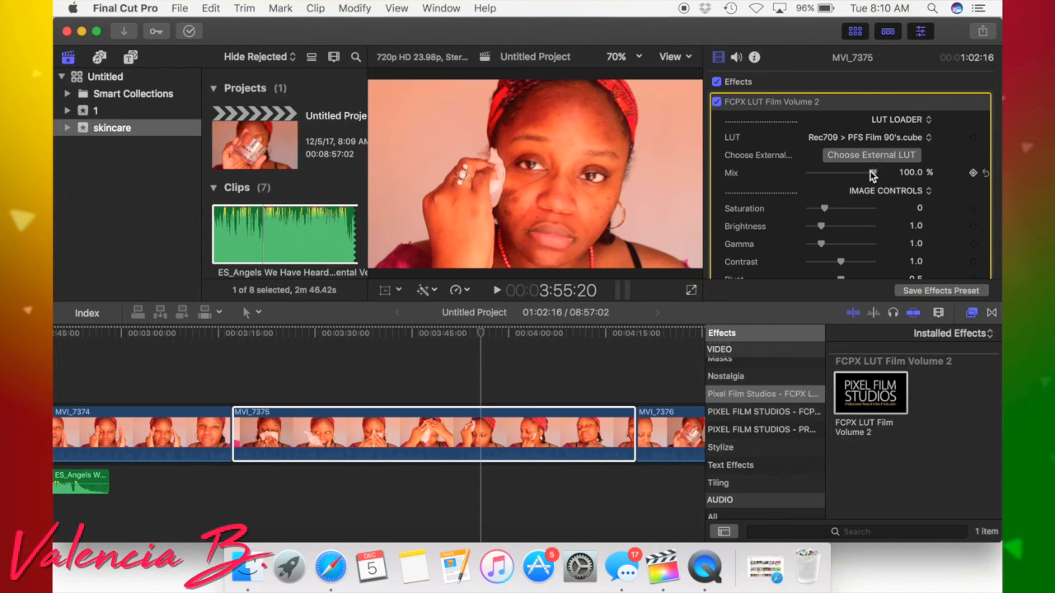
left_click_drag(871, 175, 837, 183)
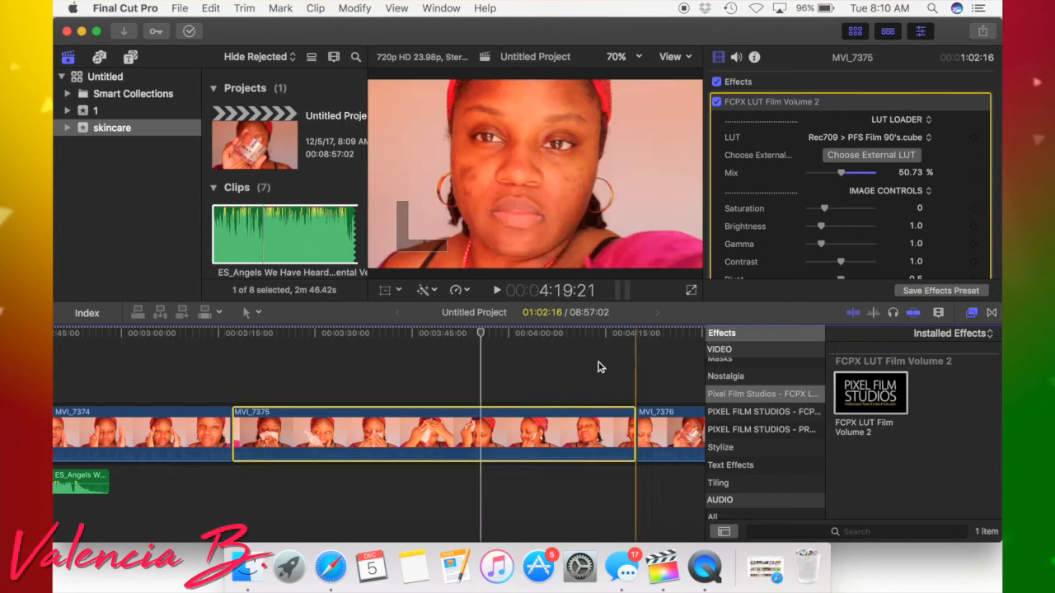
Apply the FCPX LUT Film Volume 2 effect to the MVI_7376 clip, using Rec709 > PFS Film 90's.cube at about 50% mix
scroll(577, 399, "right", 8)
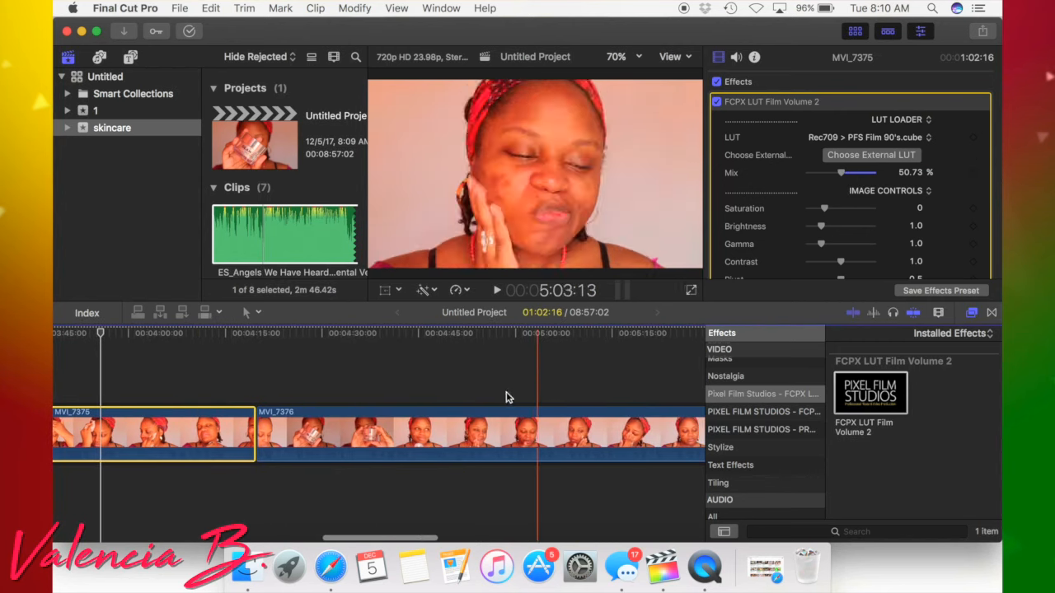
left_click(547, 402)
left_click(552, 433)
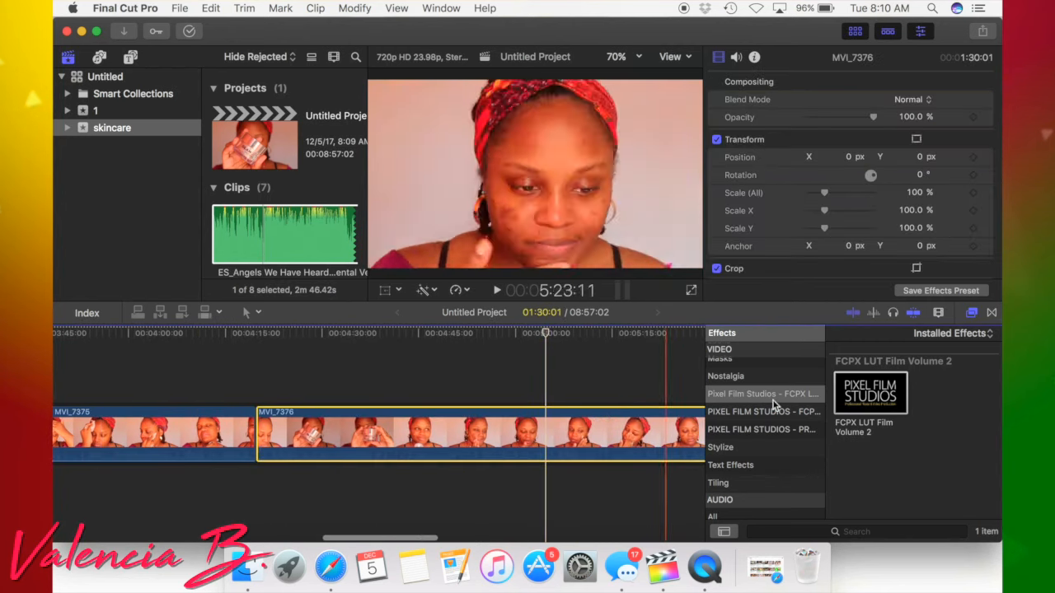
left_click(859, 387)
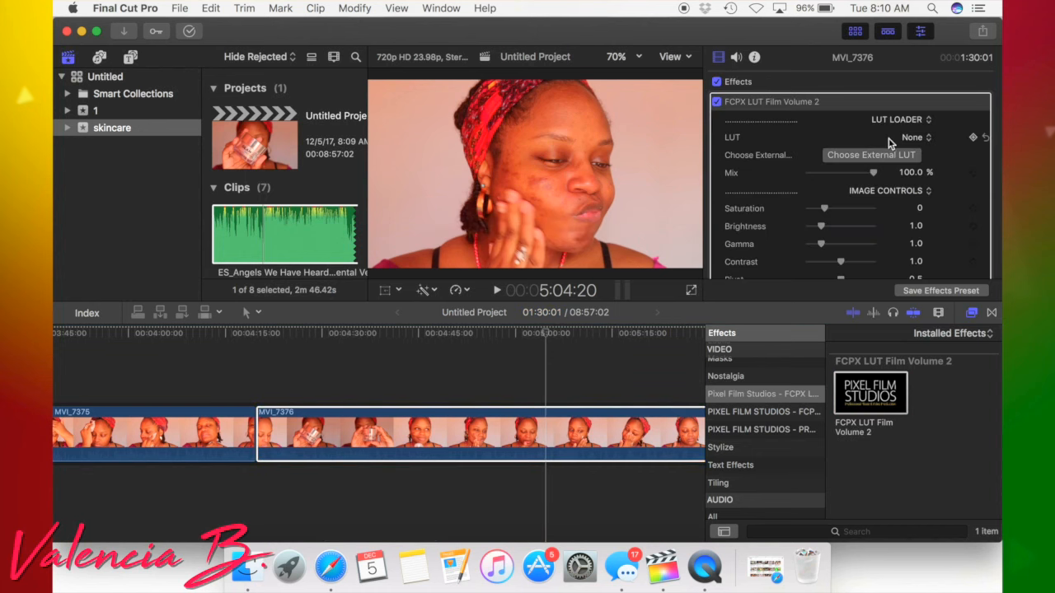
left_click(911, 139)
left_click(882, 151)
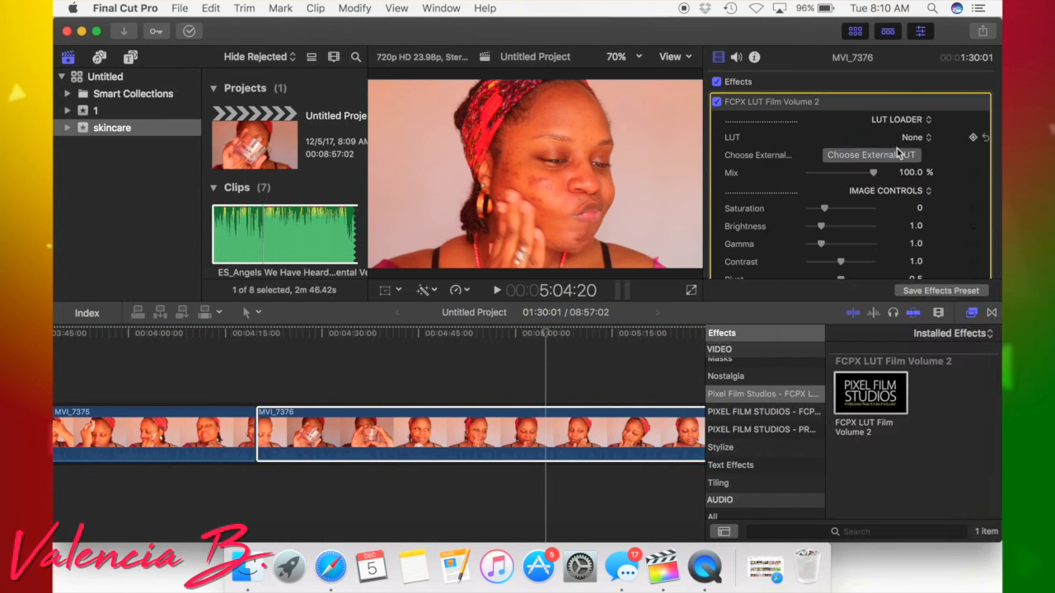
left_click_drag(873, 173, 836, 179)
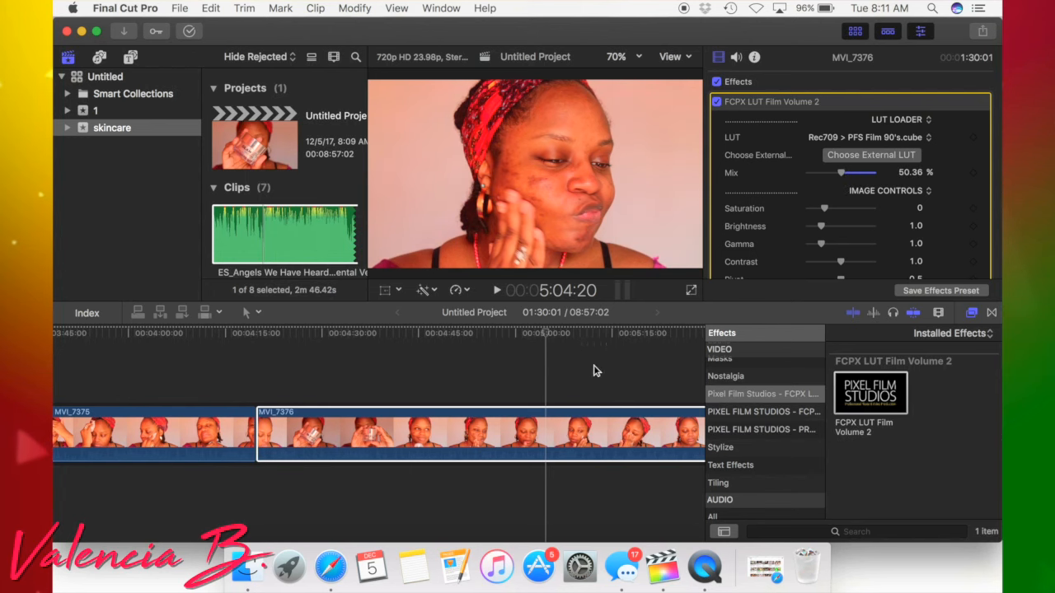
Apply FCPX LUT Film Volume 2 to the long MVI_7377 clip after MVI_7376, with Rec709 > PFS Film 90's.cube at about 52% mix
left_click(590, 410)
scroll(590, 410, "right", 7)
scroll(577, 408, "right", 2)
left_click(545, 424)
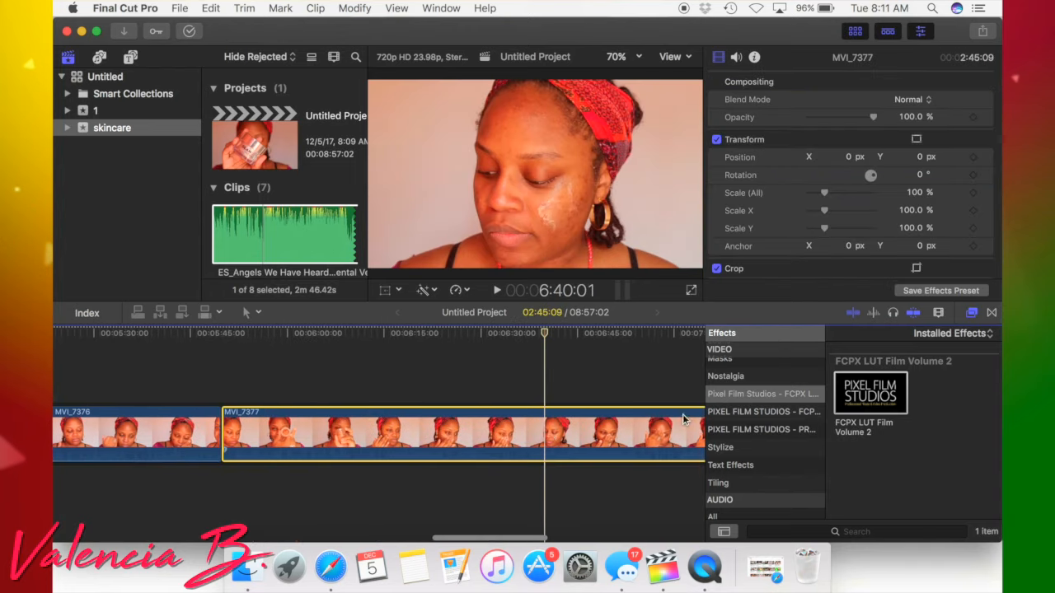
double_click(870, 393)
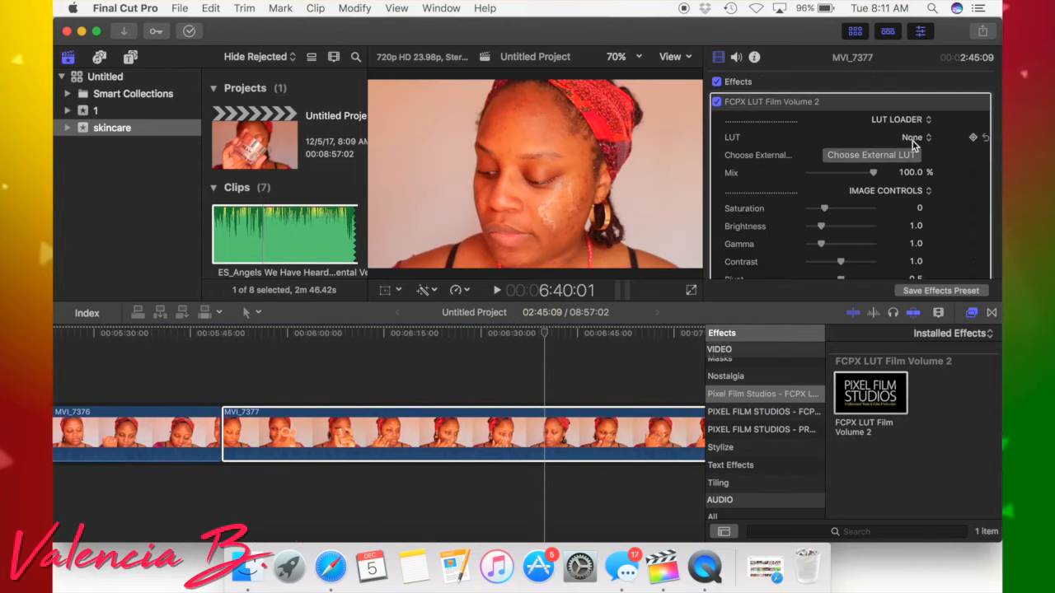
left_click(913, 139)
left_click(898, 149)
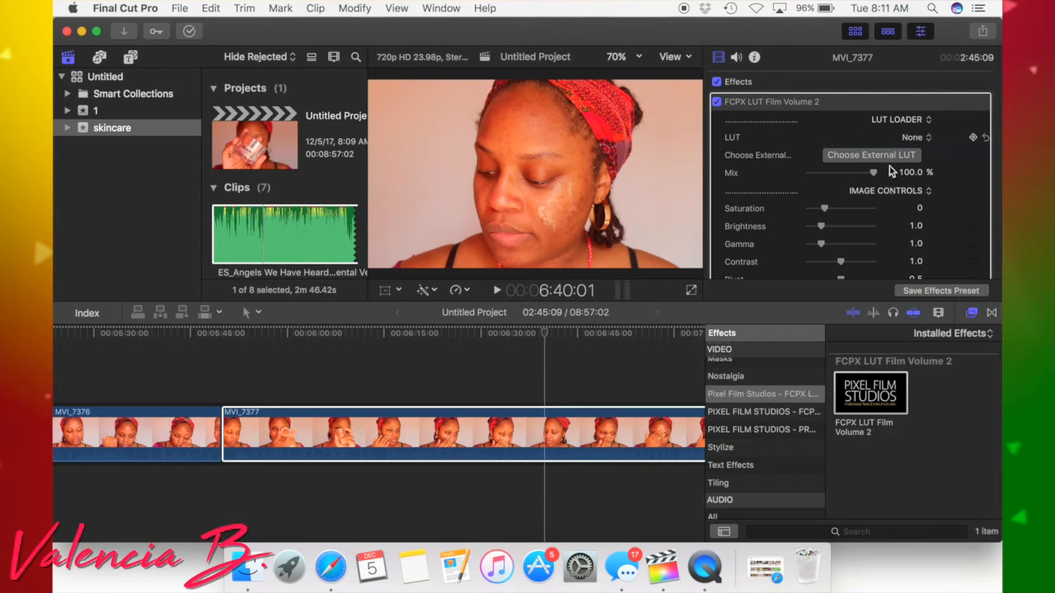
left_click_drag(874, 174, 842, 178)
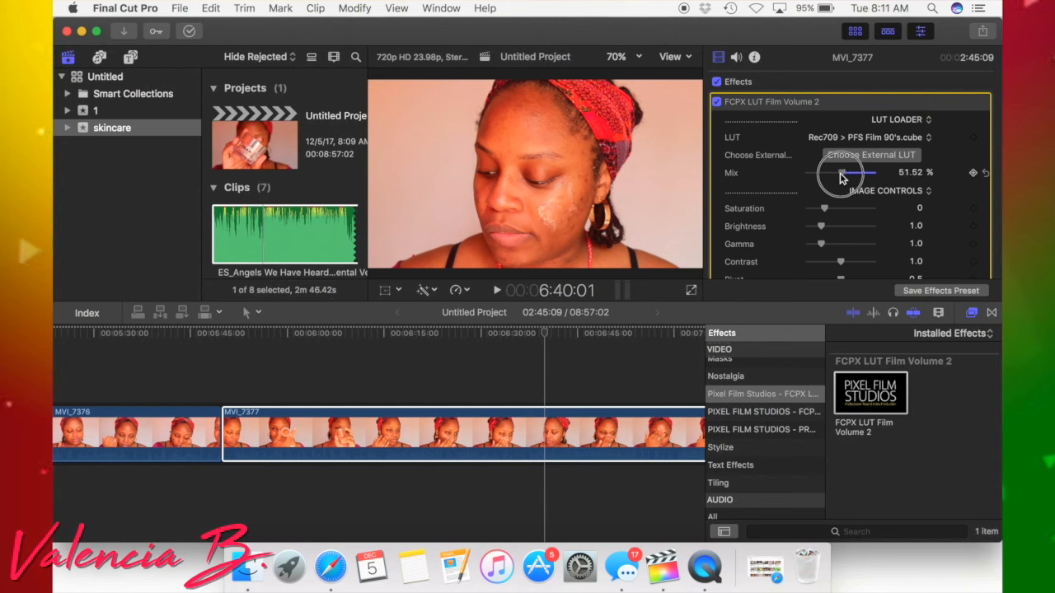
Apply FCPX LUT Film Volume 2 to the second-to-last MVI_7377 clip, using Rec709 > PFS Film 90's.cube at about 50% mix
scroll(580, 396, "right", 10)
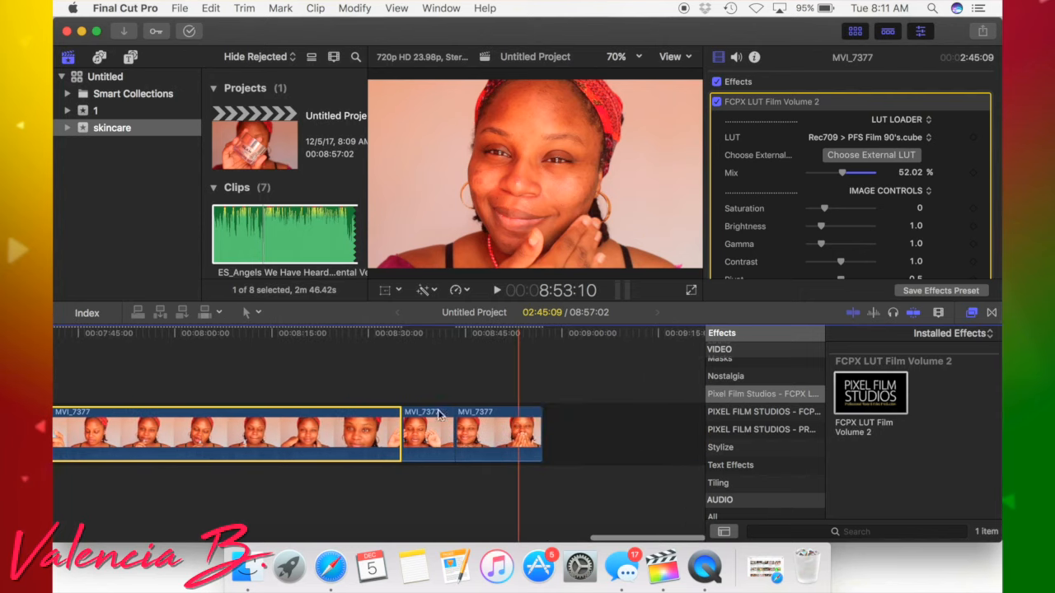
left_click(423, 394)
left_click(427, 441)
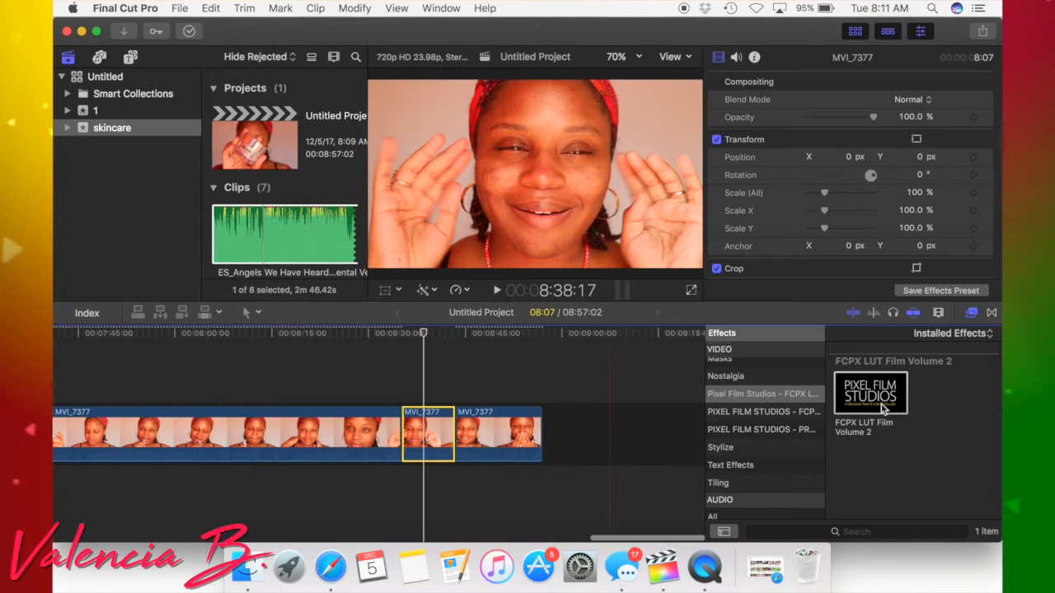
double_click(878, 399)
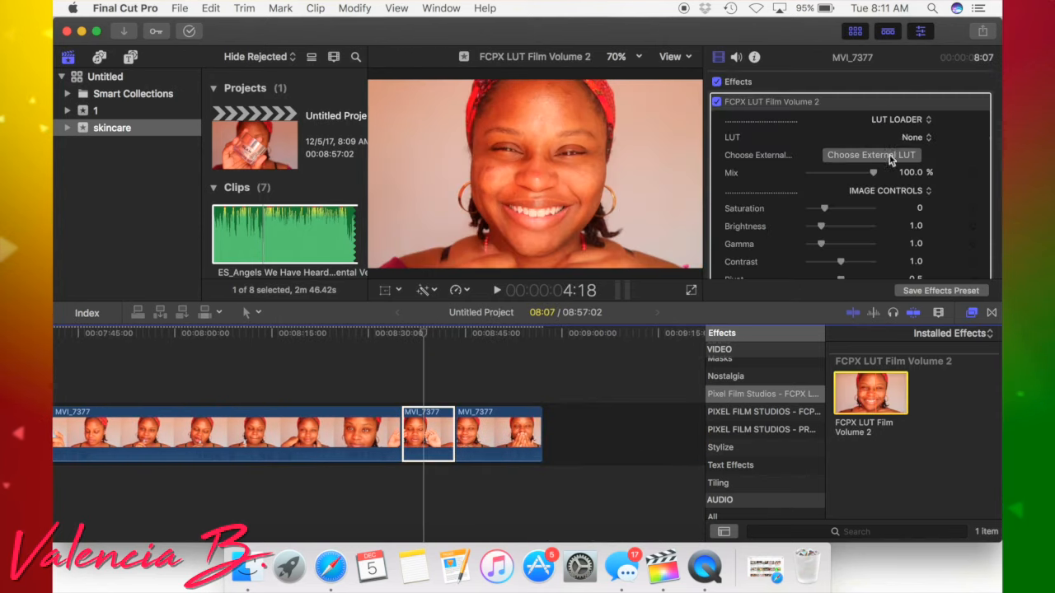
left_click(910, 141)
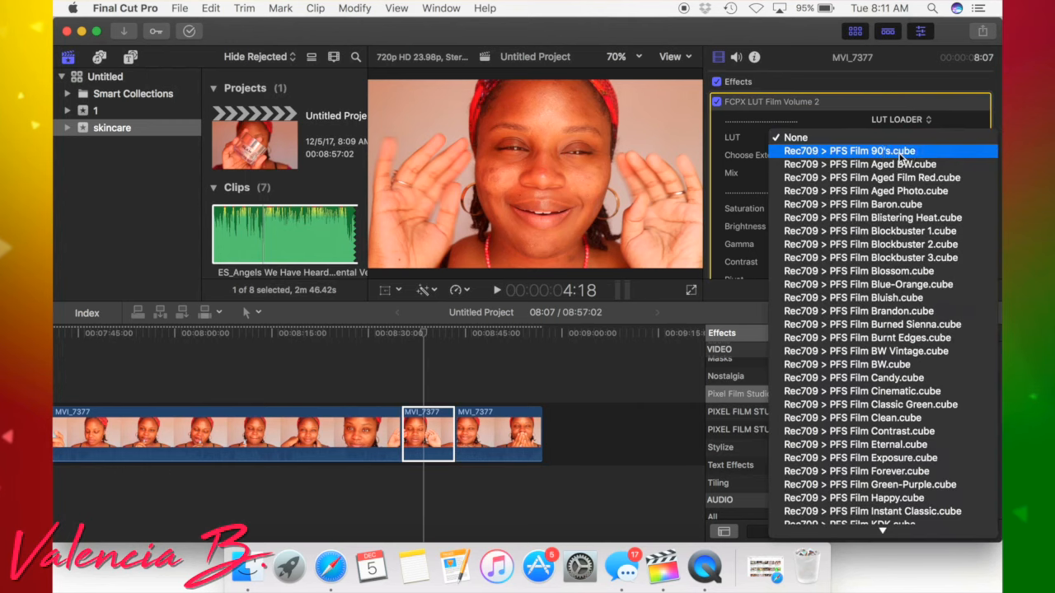
left_click(901, 152)
left_click_drag(875, 176, 855, 179)
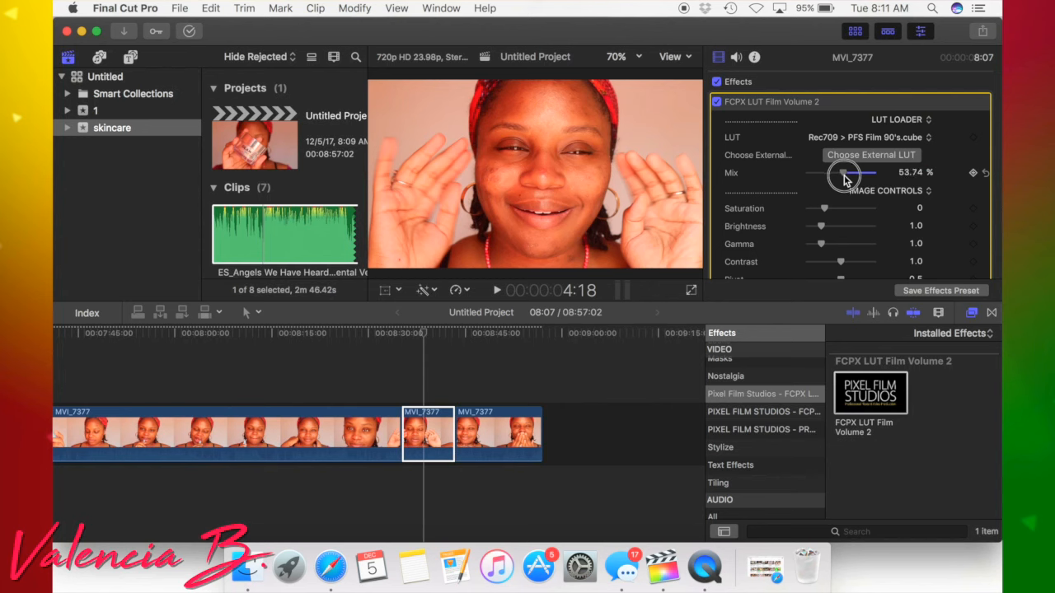
left_click_drag(845, 181, 844, 181)
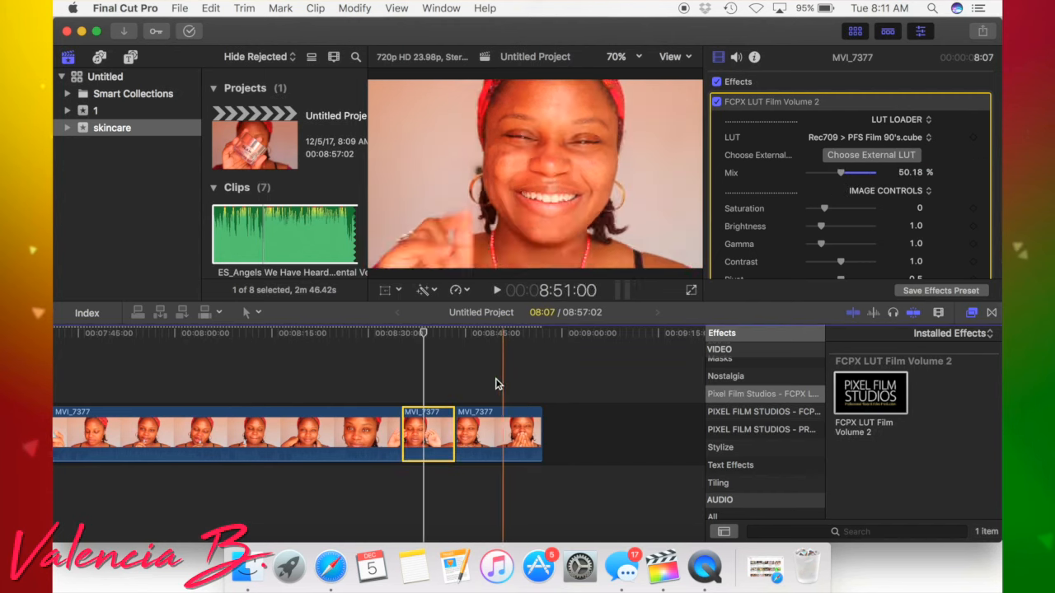
Give the final MVI_7377 clip the FCPX LUT Film Volume 2 effect with Rec709 > PFS Film 90's.cube and about 50% mix
left_click(486, 428)
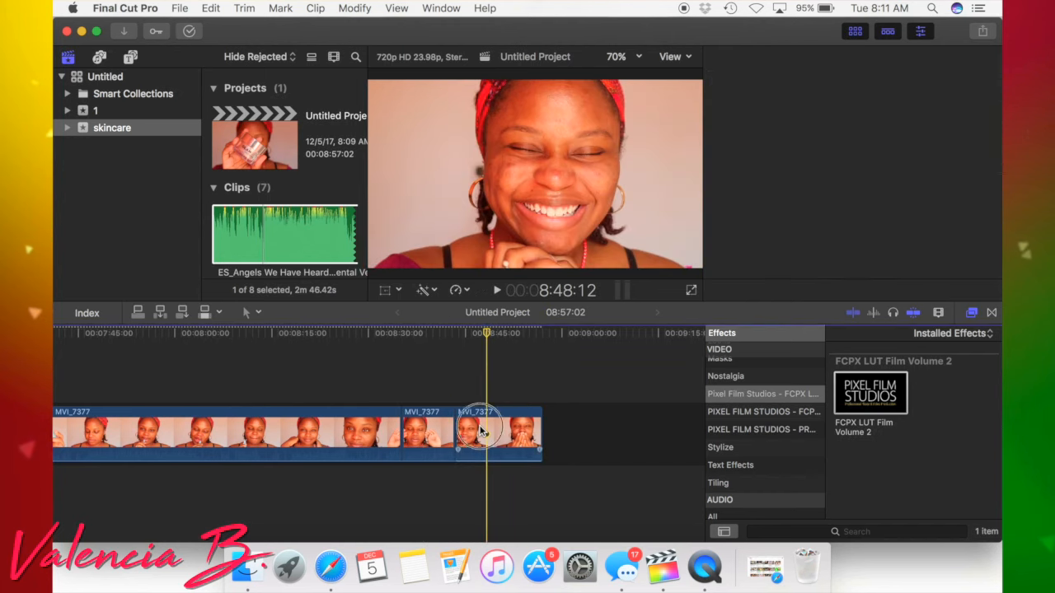
left_click(858, 388)
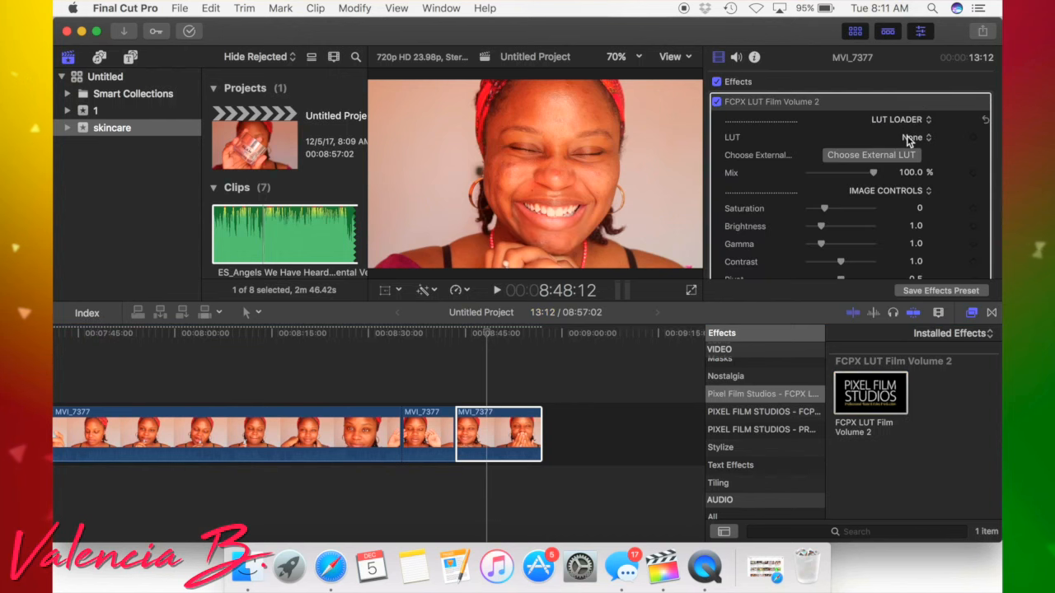
left_click(909, 137)
left_click(895, 153)
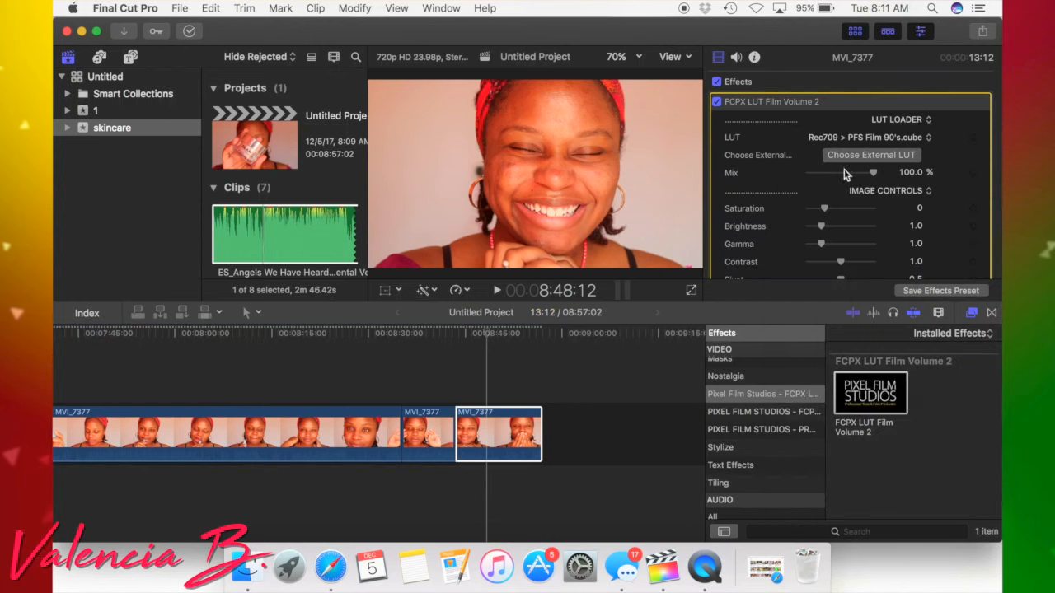
left_click_drag(873, 171, 849, 179)
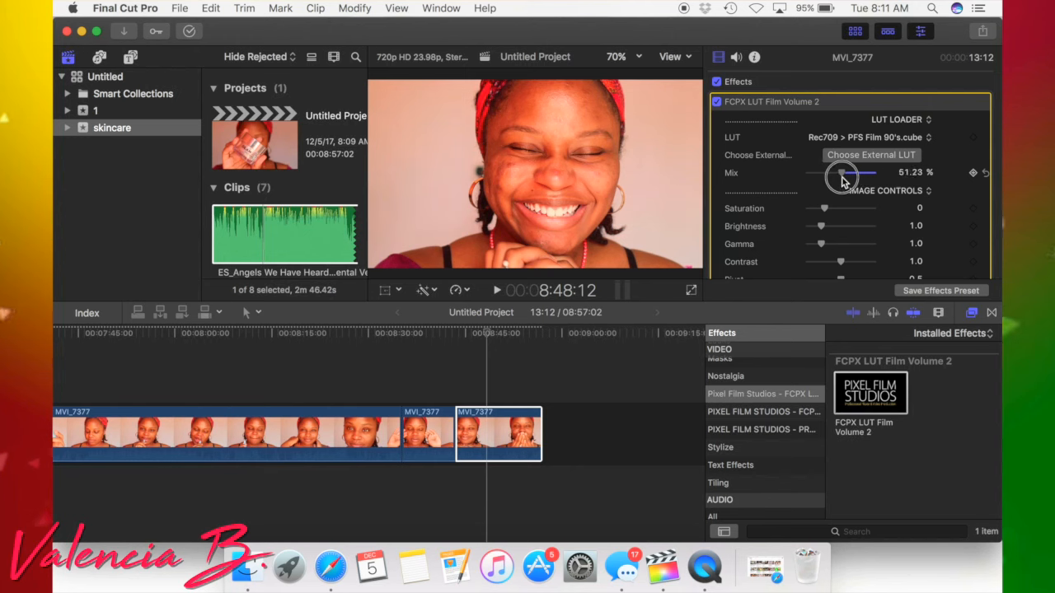
Delete the transition at the very start of the project, before the Vlogmas Intro clip
scroll(402, 482, "left", 20)
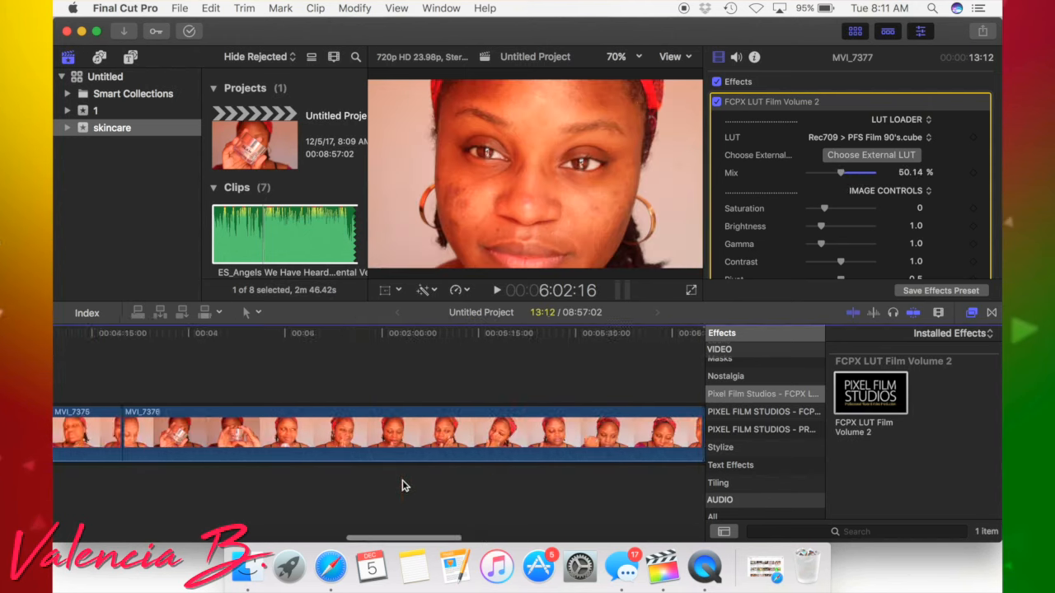
scroll(403, 485, "left", 2)
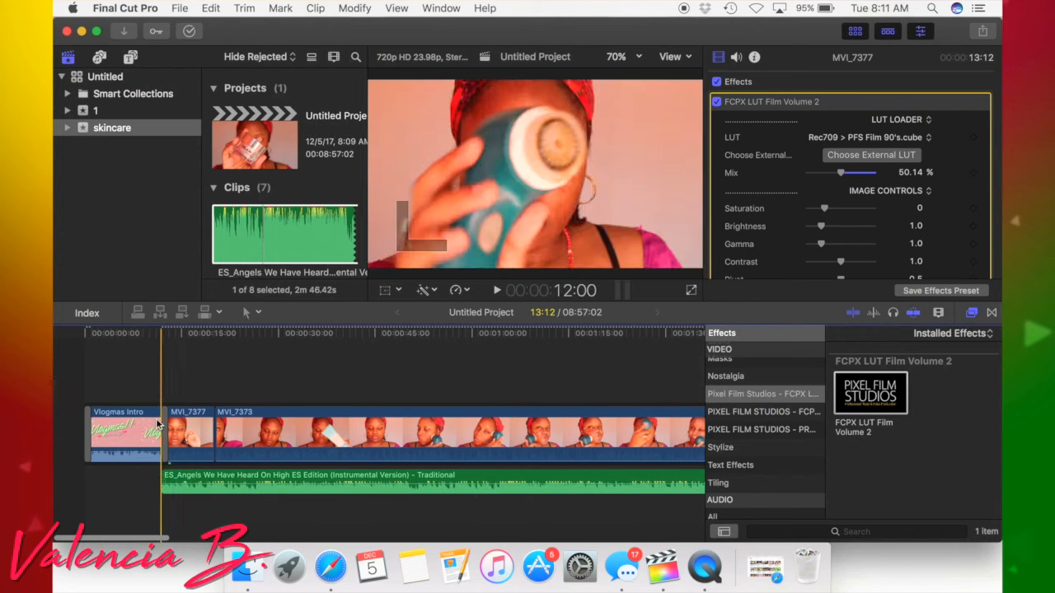
left_click(54, 409)
key("space")
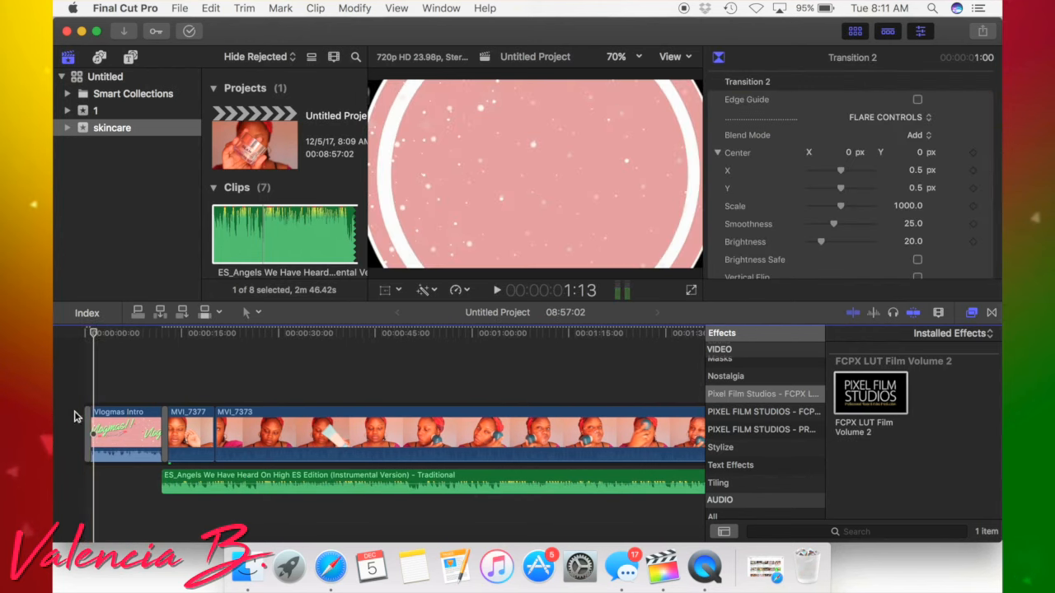
left_click(86, 422)
left_click(86, 424)
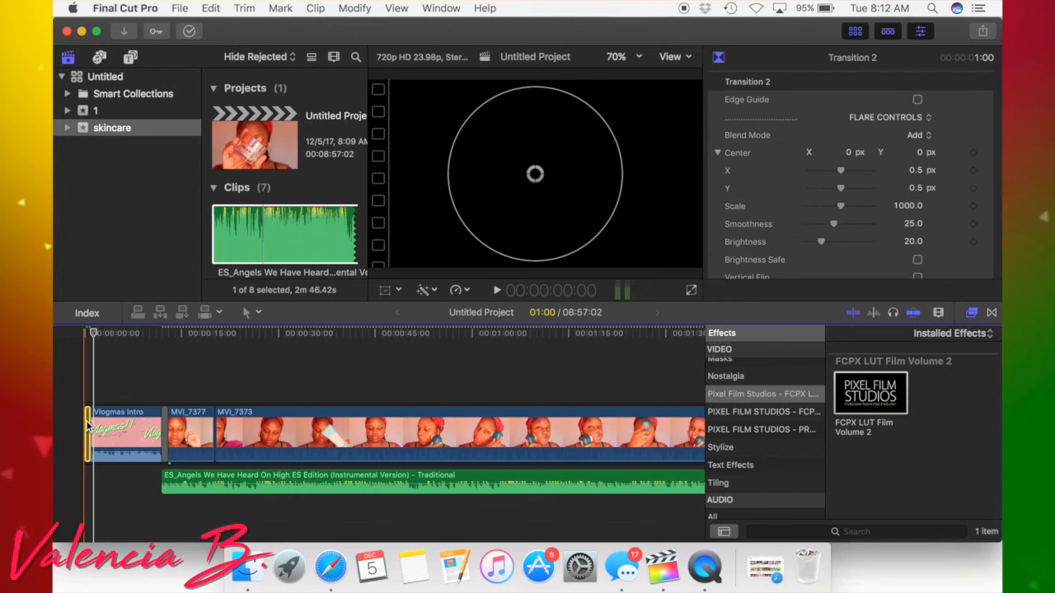
key("BackSpace")
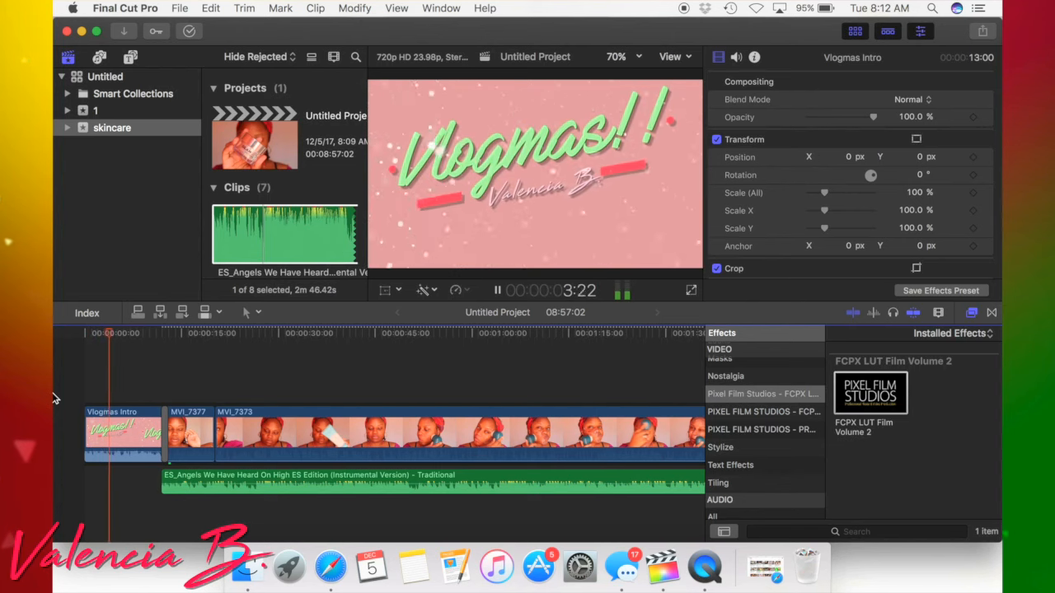
Split the MVI_7377 teaser clip after the intro at 13:21 and delete its short opening fragment
key("XF86AudioLowerVolume")
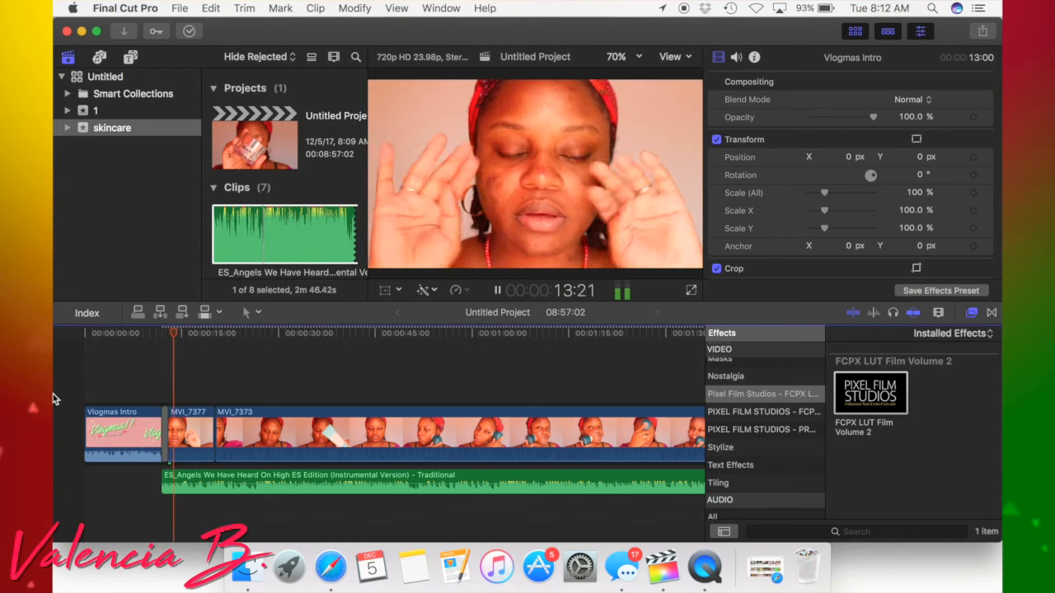
key("space")
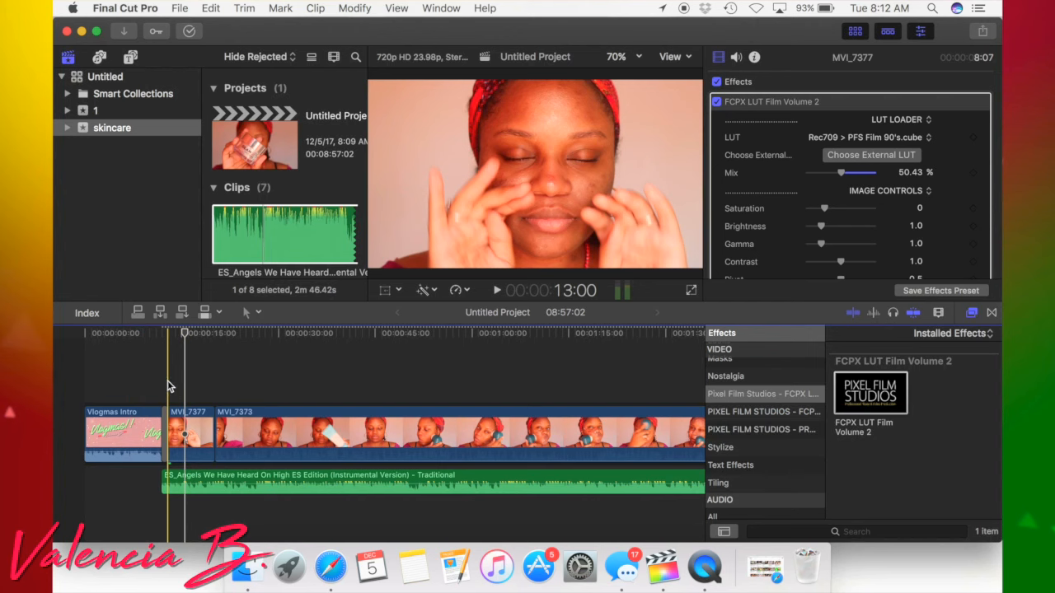
key("space")
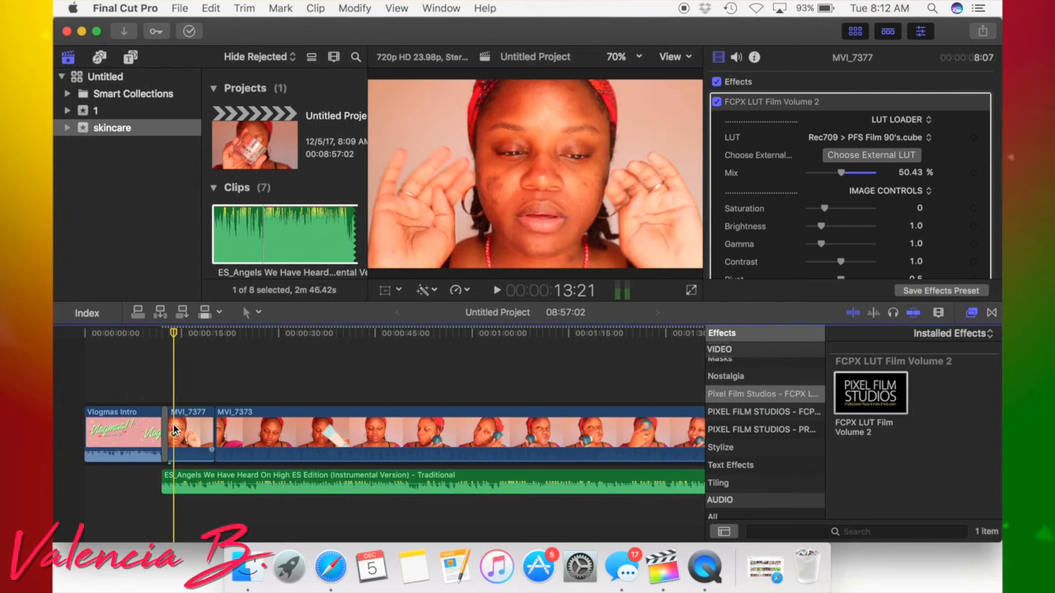
key("b")
left_click(179, 476)
left_click_drag(193, 477, 201, 478)
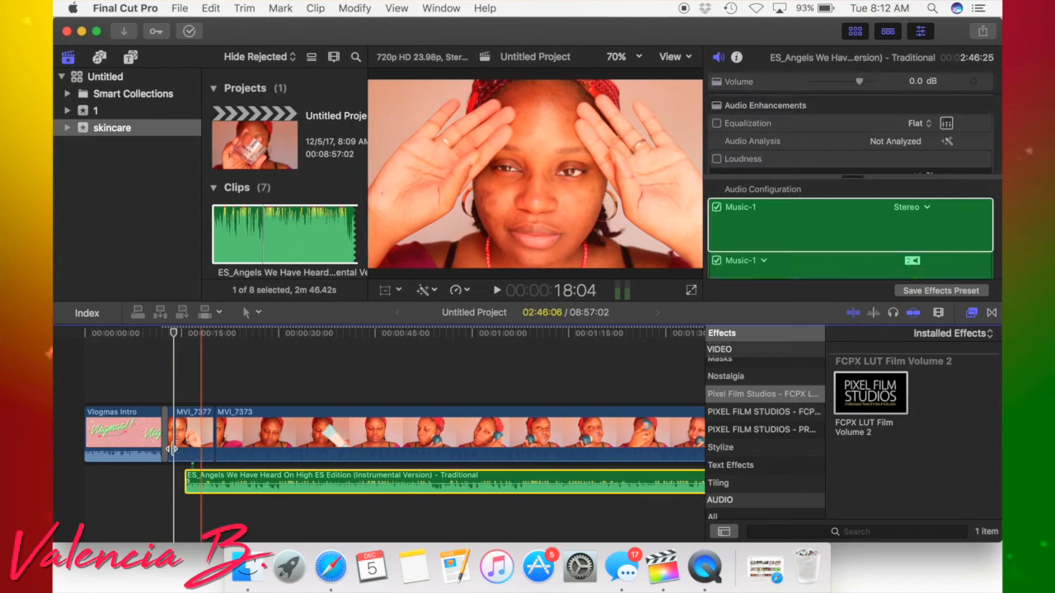
left_click(171, 445)
left_click_drag(171, 445, 174, 445)
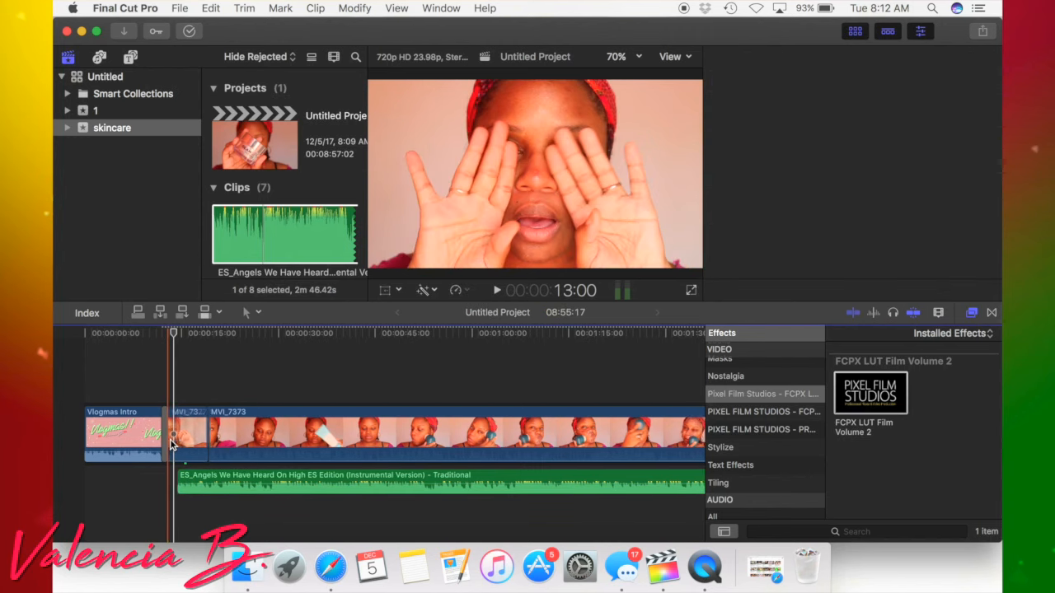
Move the music track so it starts with the teaser clip right after the Vlogmas Intro, and play back that section
left_click(195, 482)
left_click(176, 480)
mouse_move(204, 480)
left_mouse_down()
mouse_move(171, 481)
mouse_move(189, 485)
left_mouse_up()
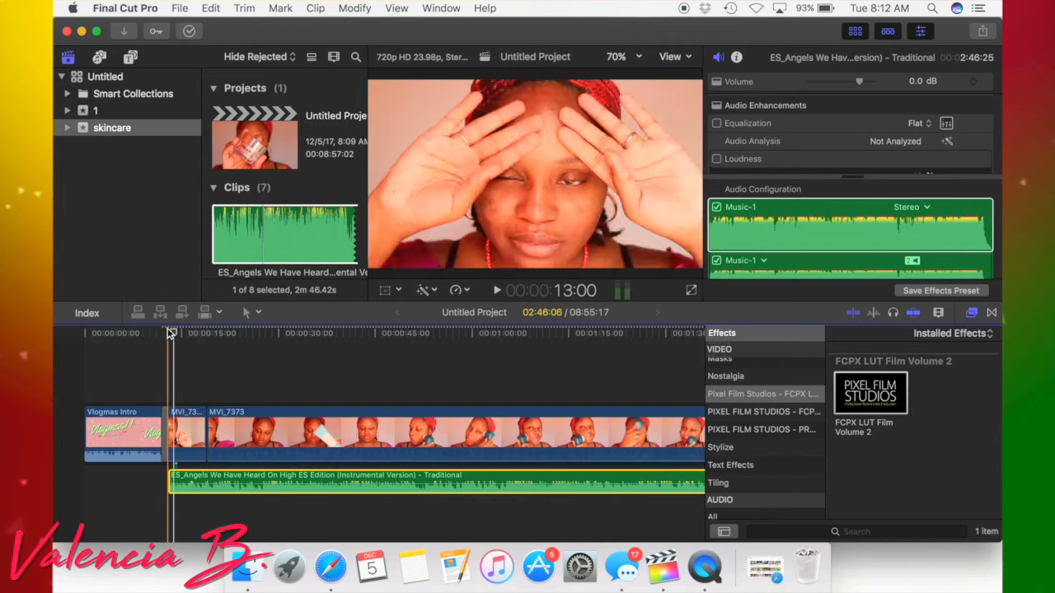
left_click(147, 372)
key("space")
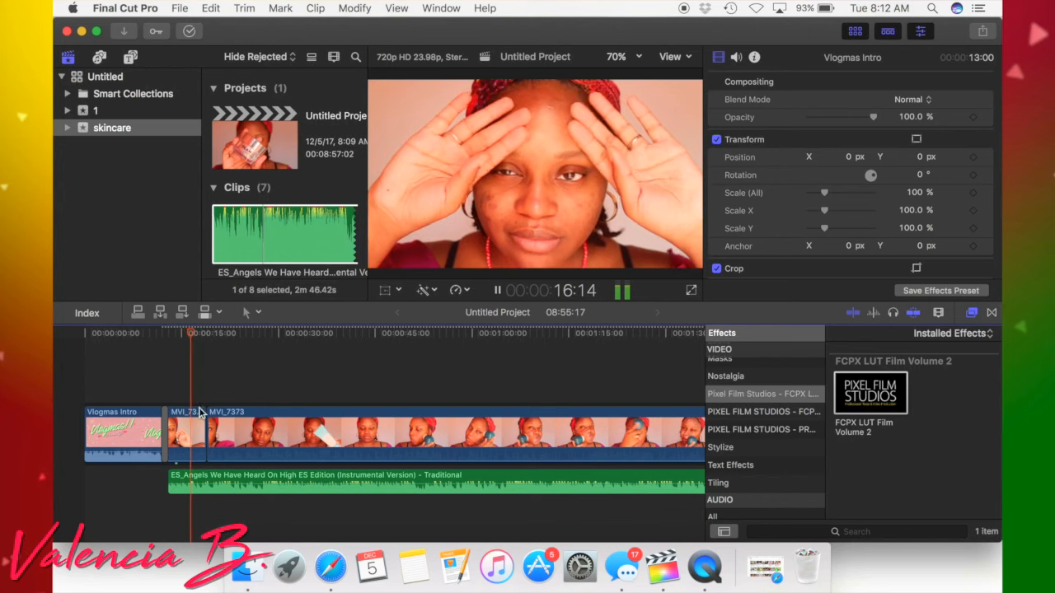
scroll(252, 490, "right", 3)
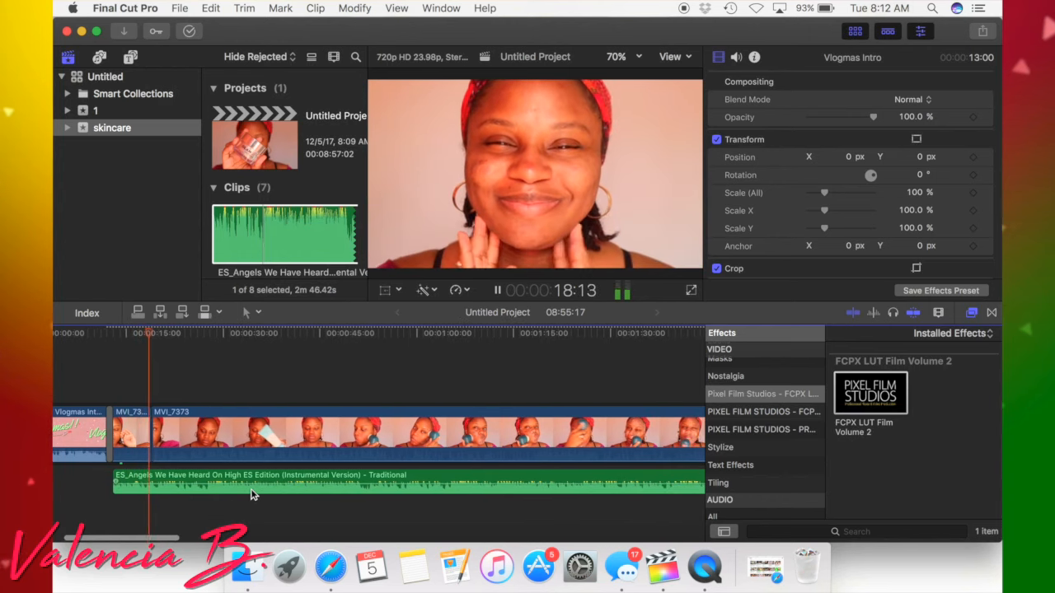
key("XF86AudioRaiseVolume")
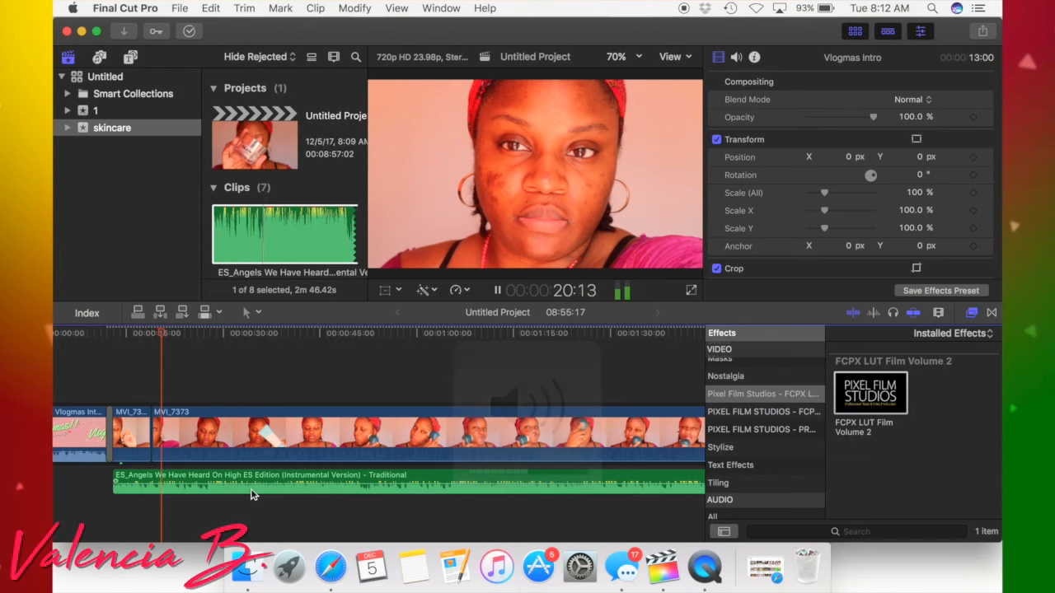
Split the MVI_7373 clip at 23:11 and delete the part before the cut
left_click(195, 377)
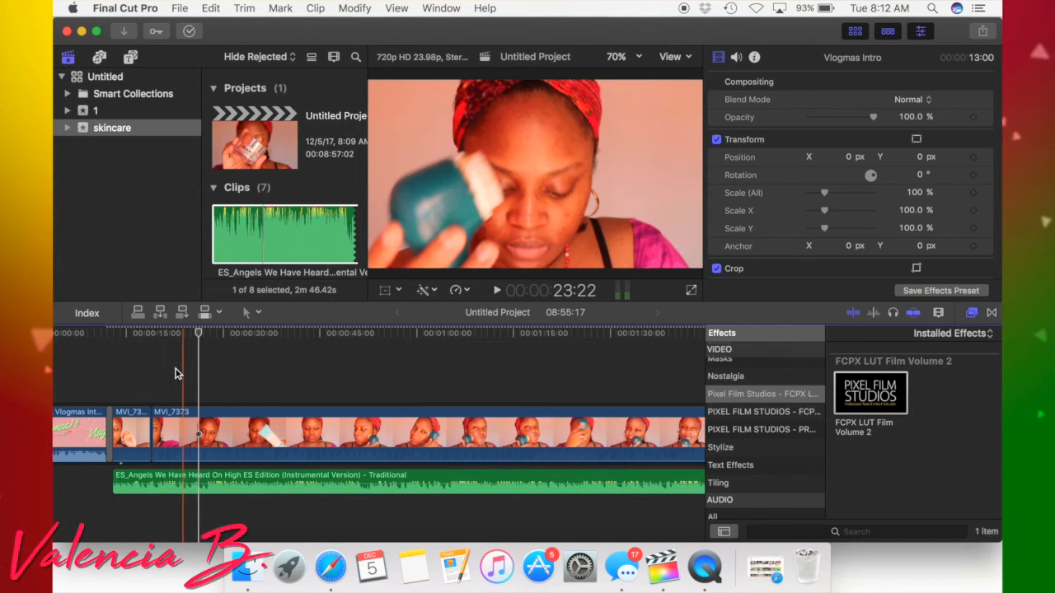
left_click(175, 374)
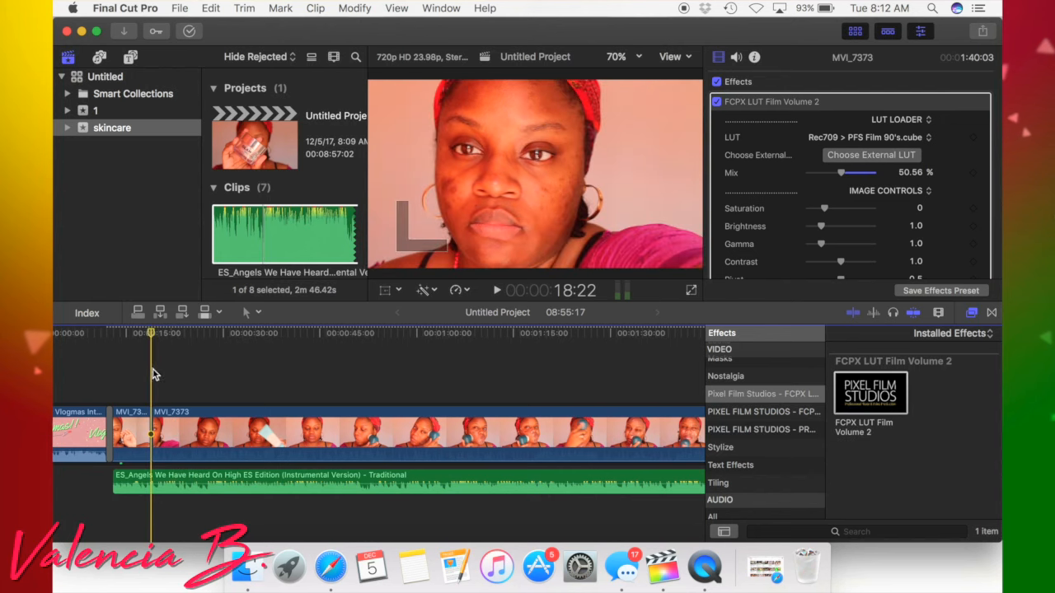
key("space")
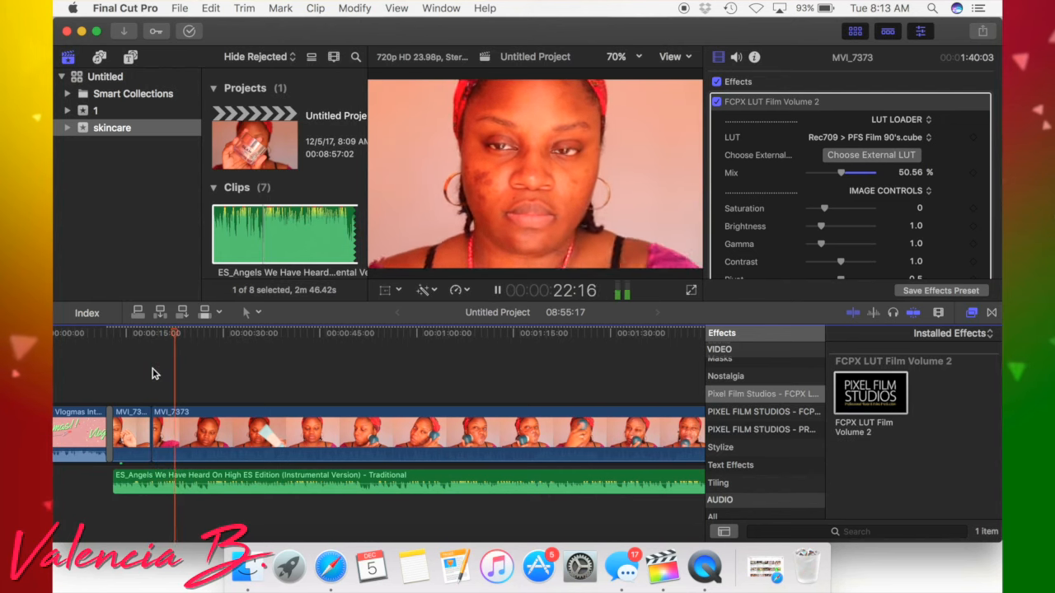
key("space")
left_click(190, 435)
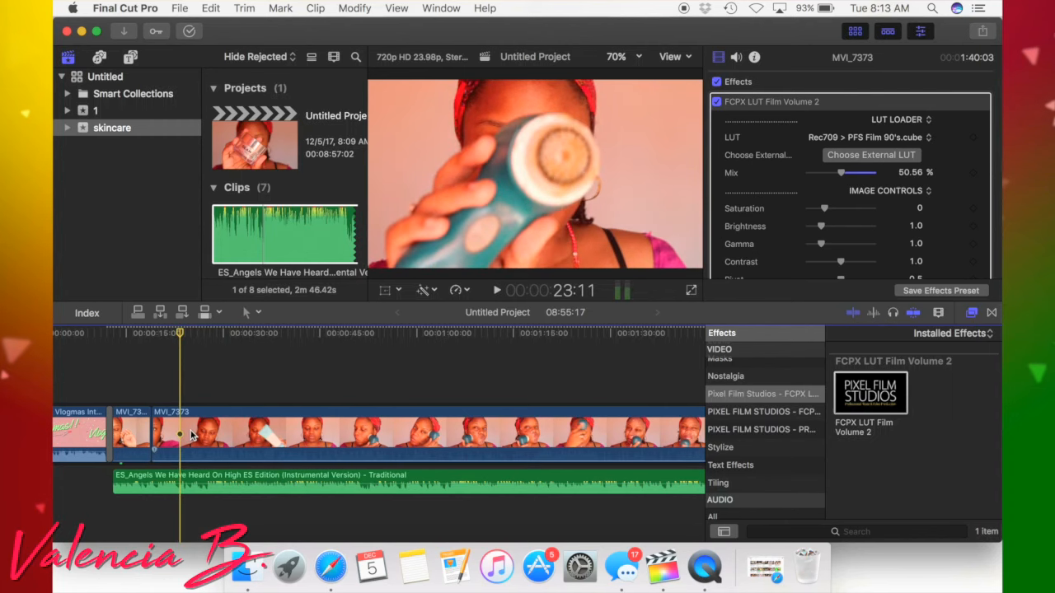
left_click(183, 436)
key("b")
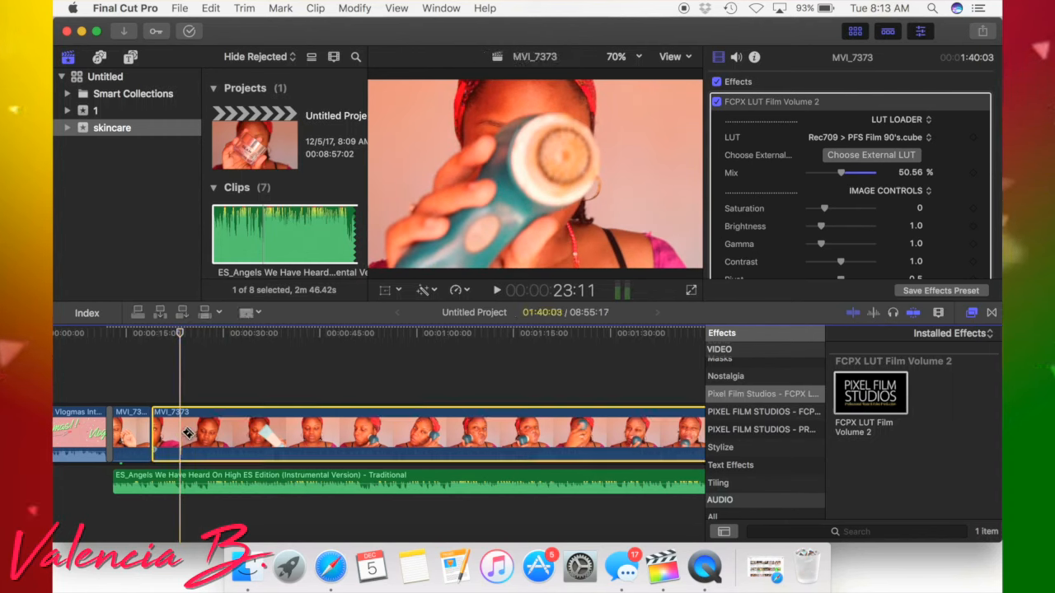
left_click(179, 437)
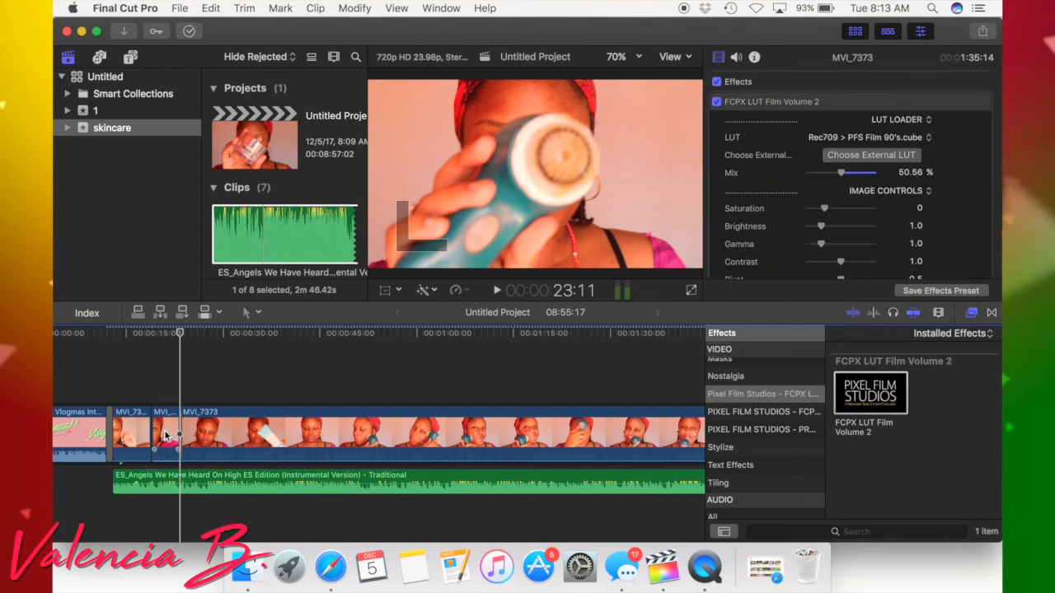
key("a")
left_click(165, 437)
key("Delete")
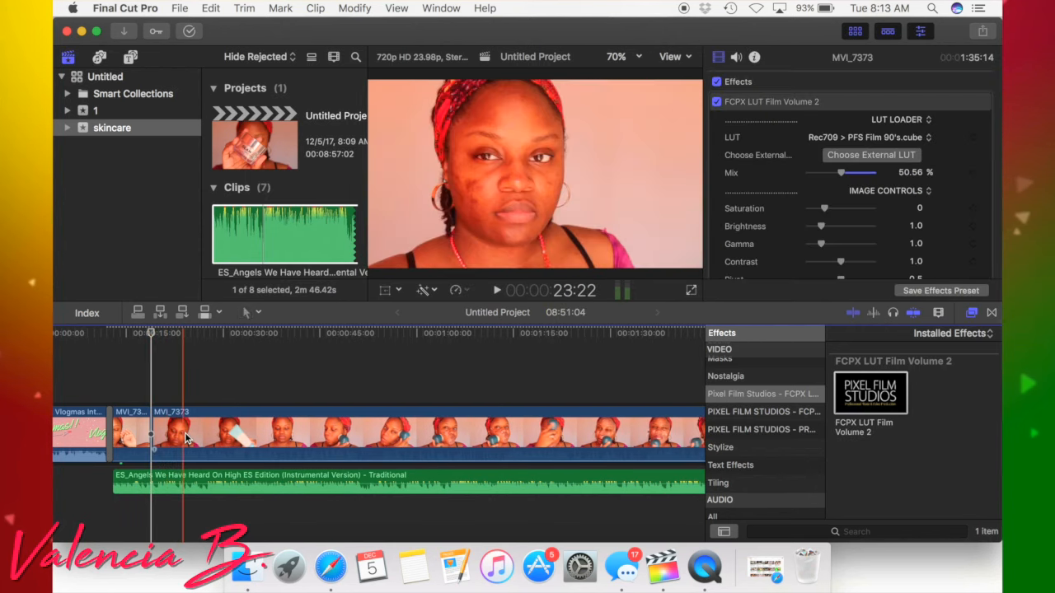
Cut the next 7:21 off the beginning of the MVI_7373 clip and delete that piece, leaving the cleanser tube shot first
key("space")
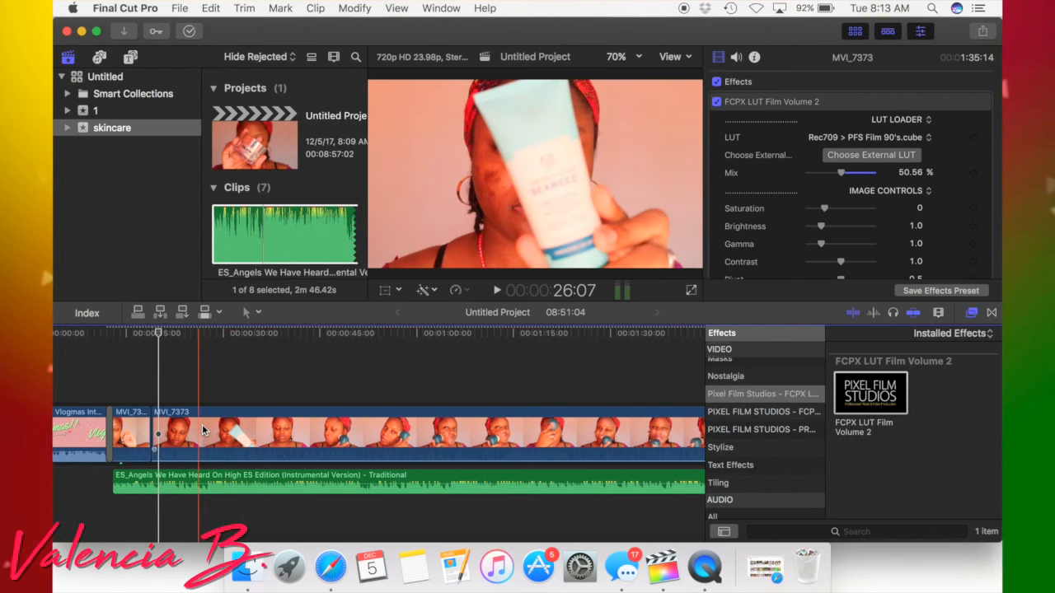
key("super+b")
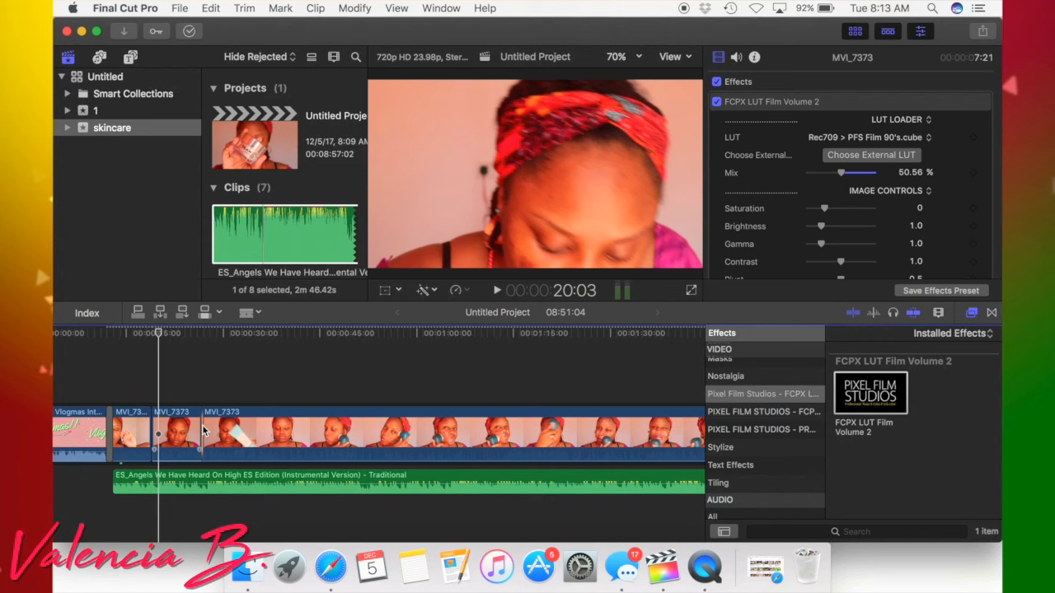
left_click(183, 439)
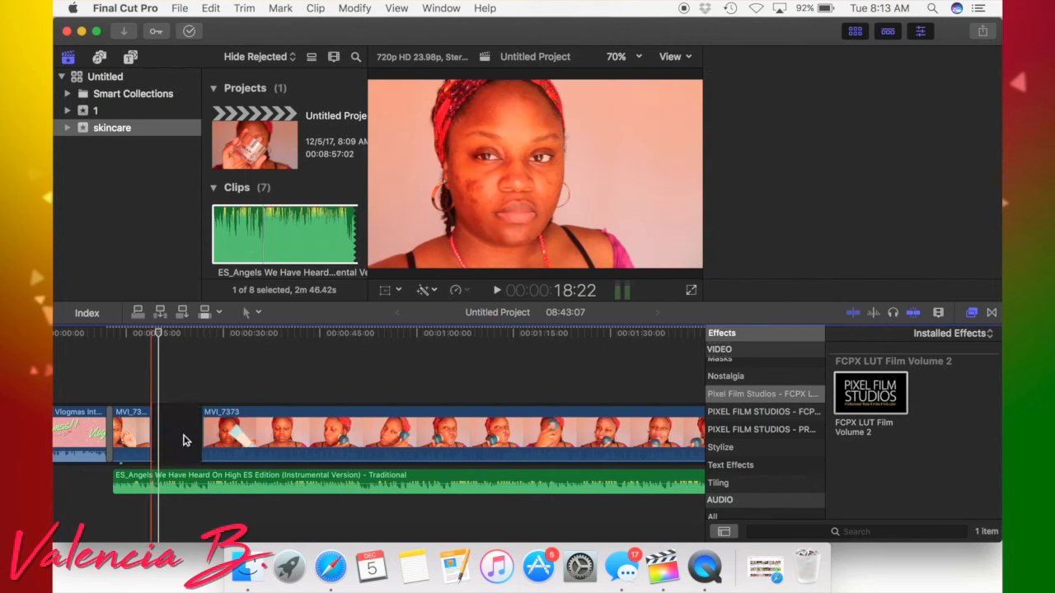
key("Delete")
left_click(154, 429)
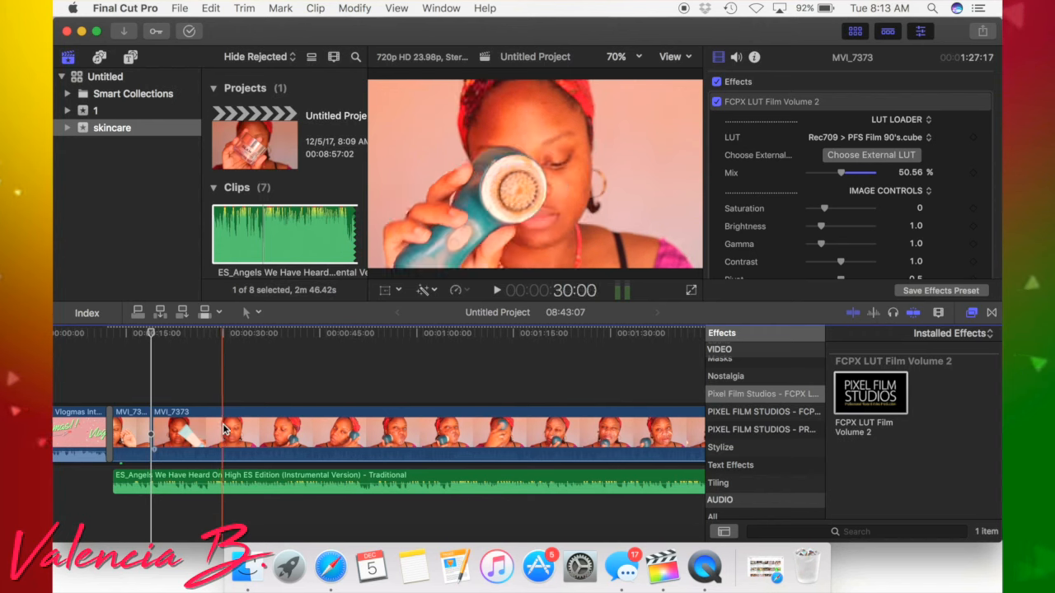
Cut out the 3:16 stretch of MVI_7373 starting at 30:00, right after the cleanser tube shot, and delete it
scroll(222, 429, "right", 5)
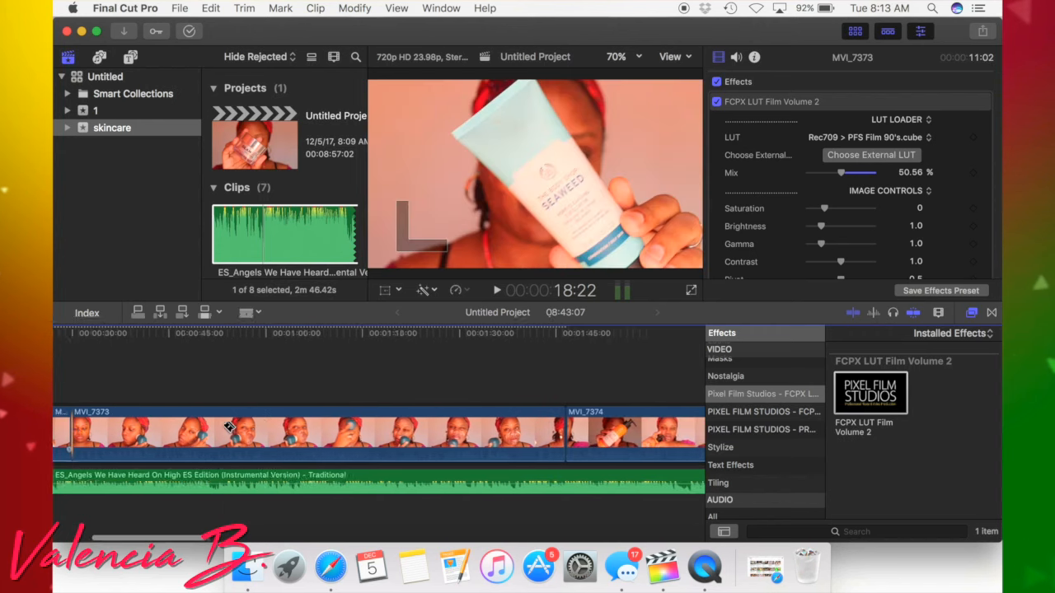
scroll(215, 435, "left", 3)
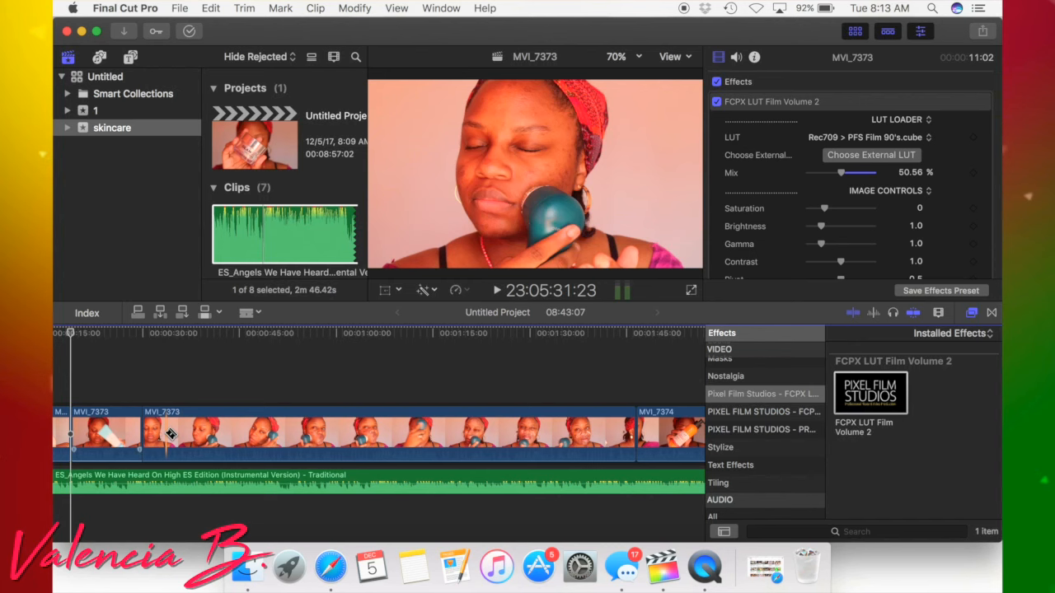
left_click(168, 434)
left_click(154, 435)
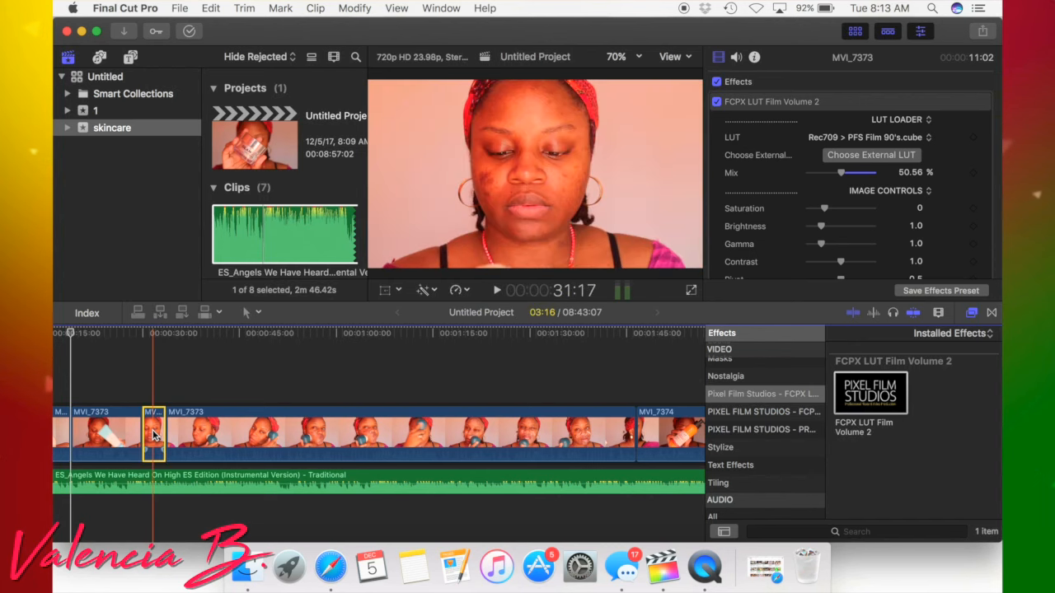
key("Delete")
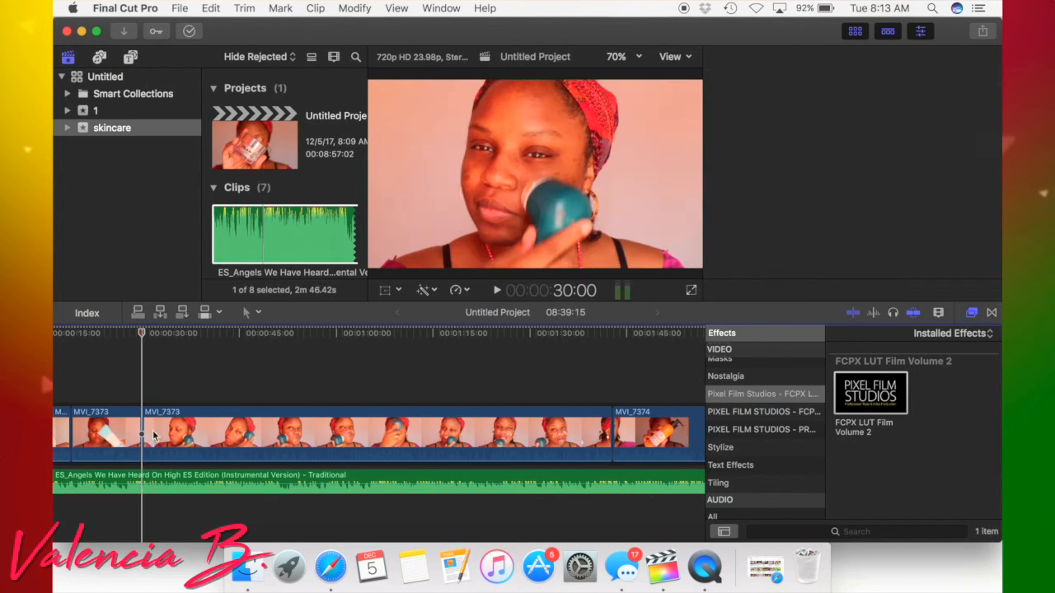
Split the long MVI_7373 clip at 1:32:13 and delete its last 10:10 before MVI_7374
left_click(392, 444)
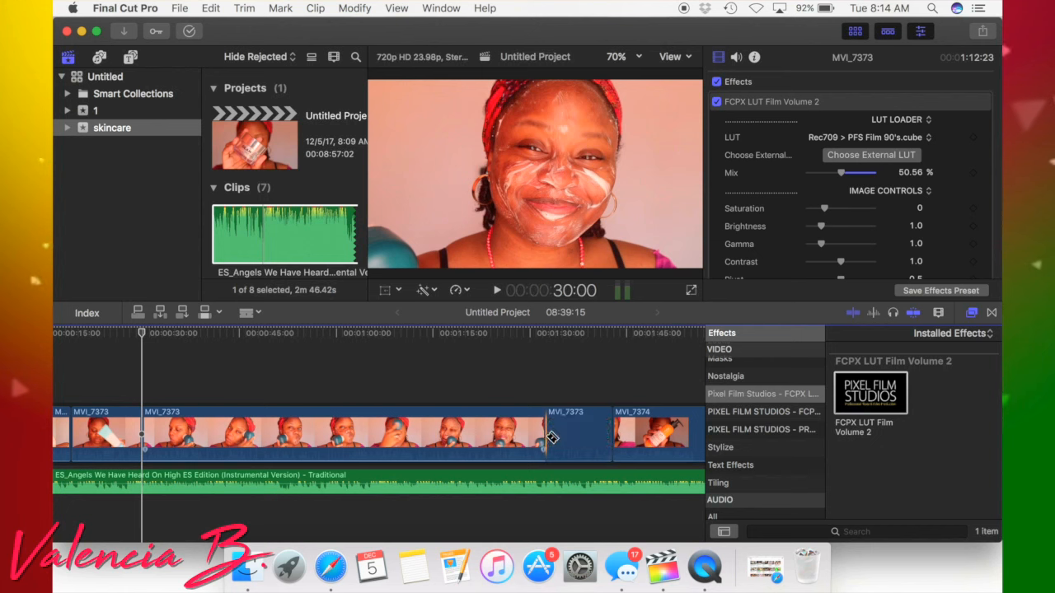
left_click(546, 435)
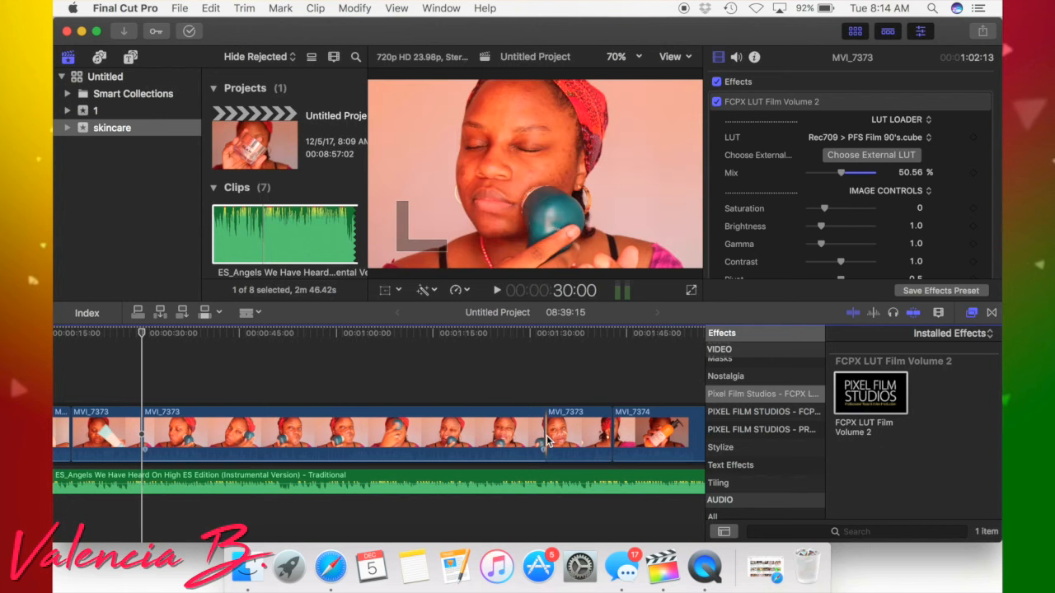
left_click(591, 435)
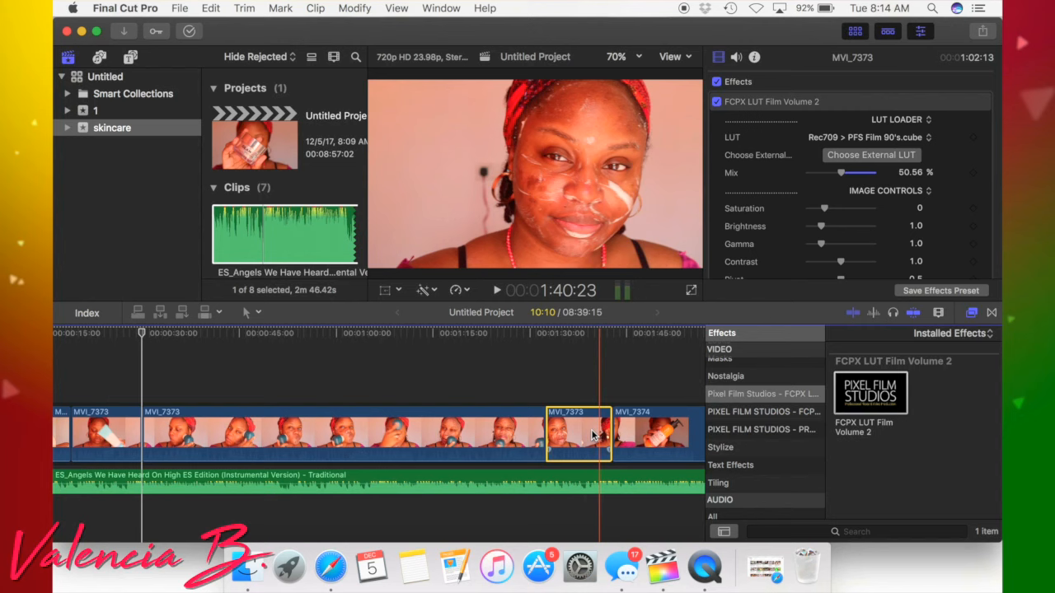
key("Delete")
Speed up the remaining long MVI_7373 cleansing brush clip to 2x
left_click(457, 435)
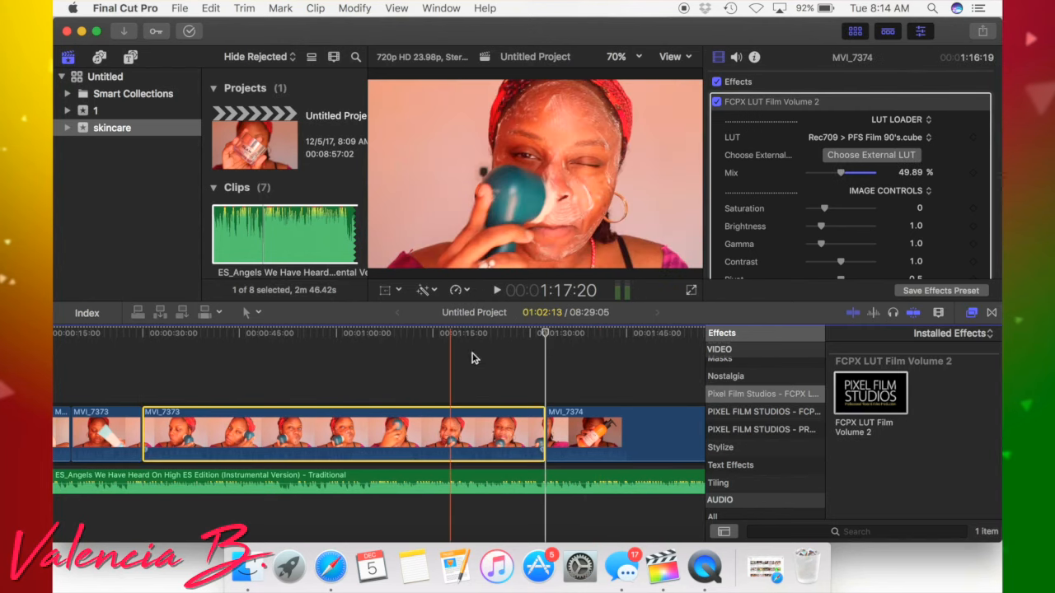
left_click(462, 290)
mouse_move(593, 317)
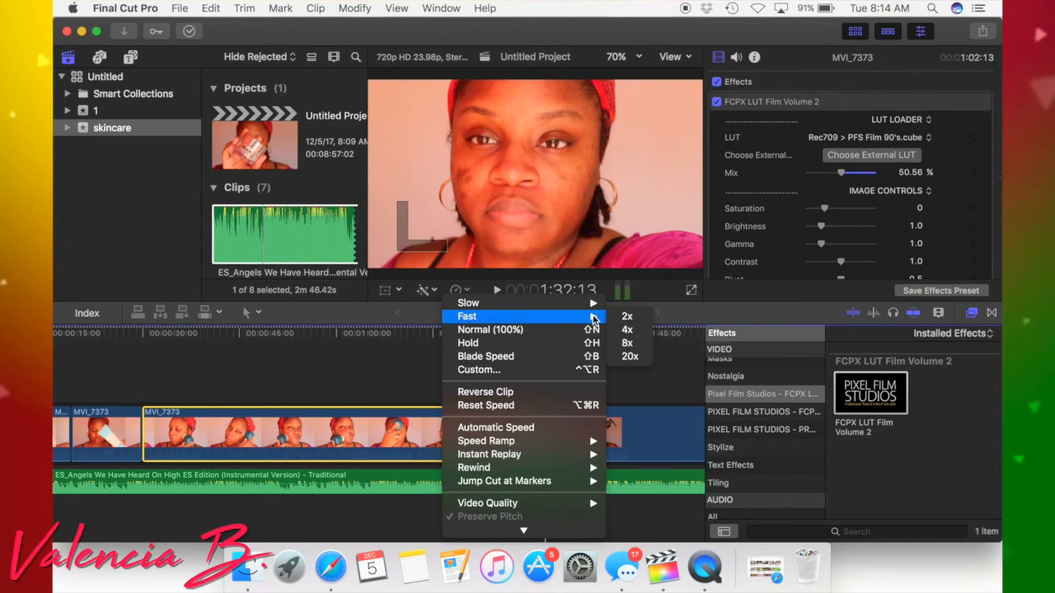
left_click(626, 318)
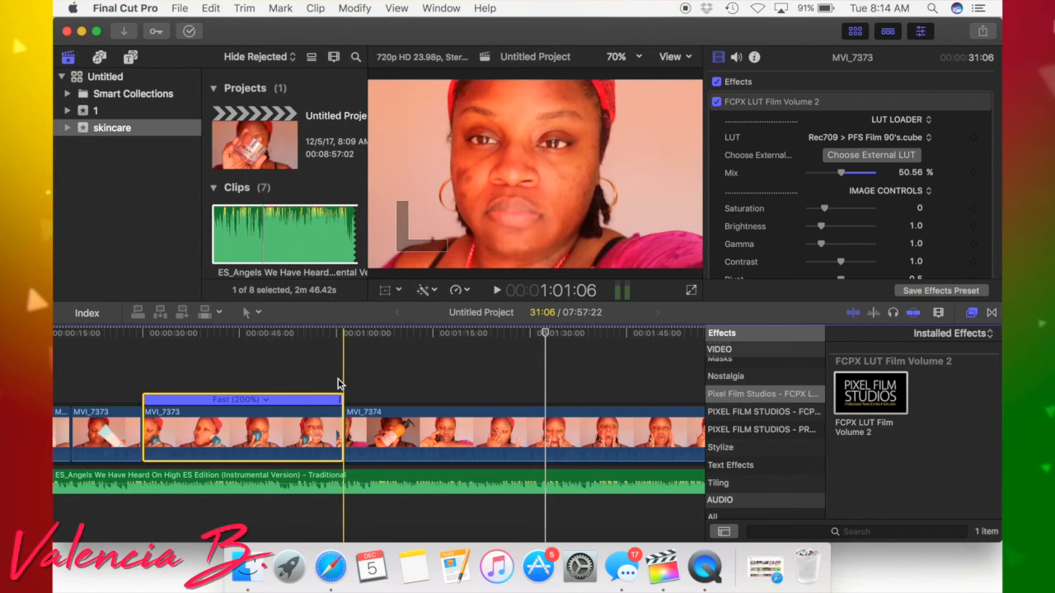
Split MVI_7374 2:10 after its start and delete the opening piece before the pump bottle shot
scroll(338, 384, "right", 5)
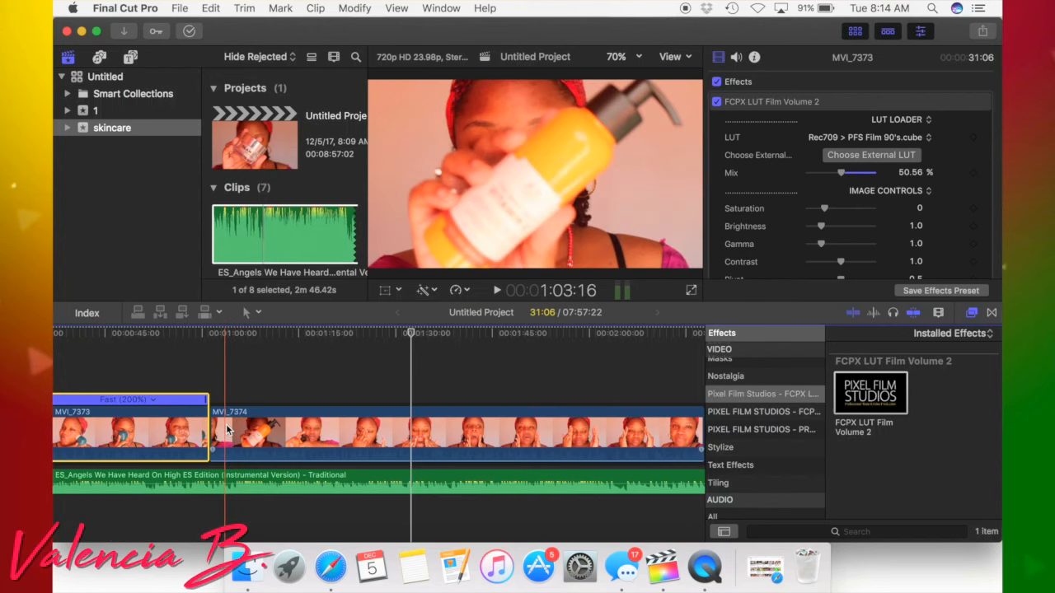
left_click(231, 426)
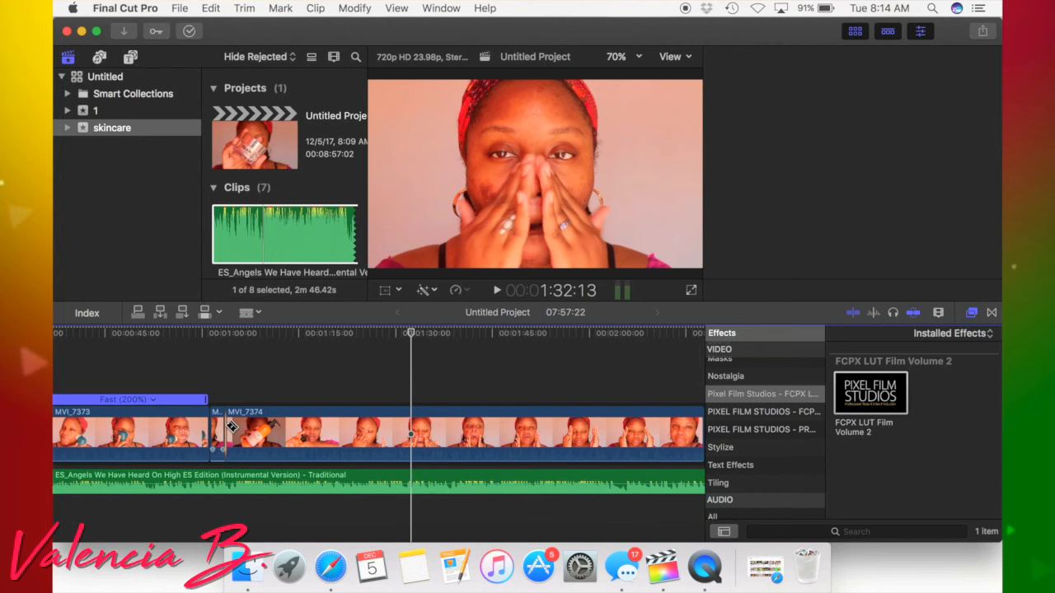
left_click(215, 432)
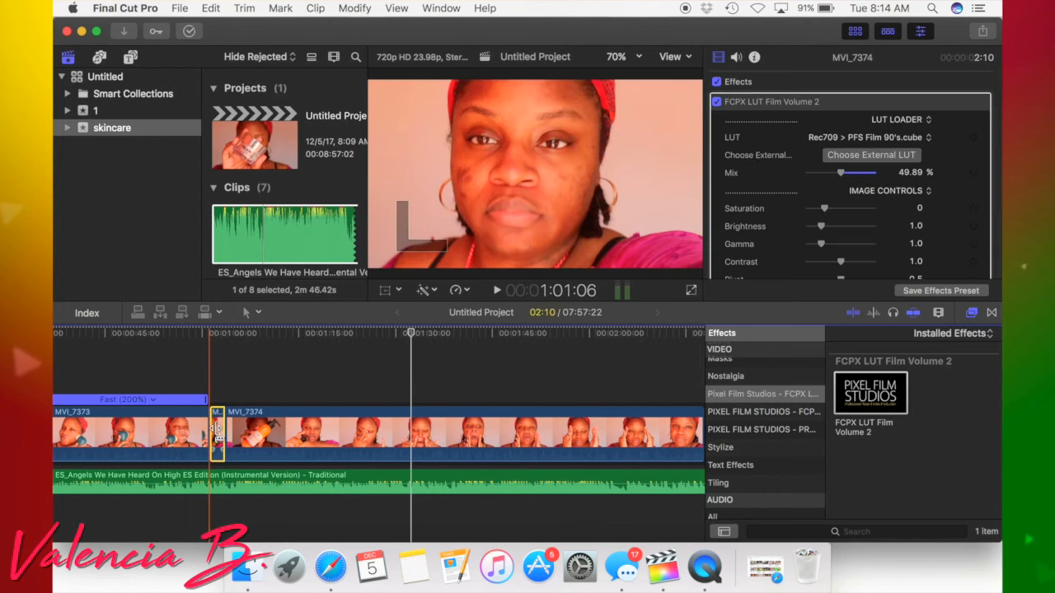
key("Delete")
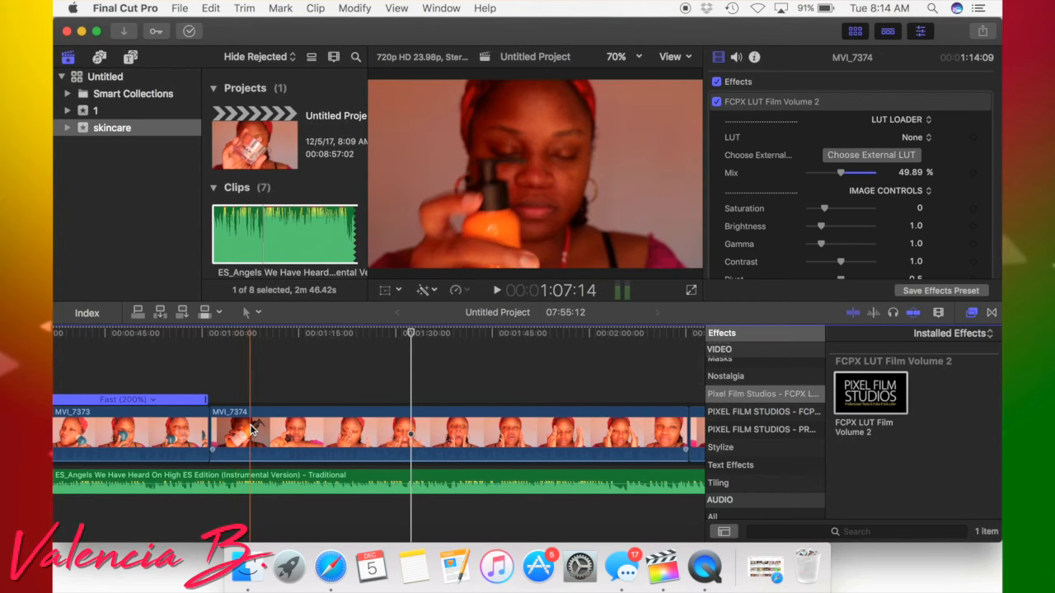
Split MVI_7374 at 1:07:14 and 1:11:09 and delete the 3:19 piece between the cuts
left_click(253, 430)
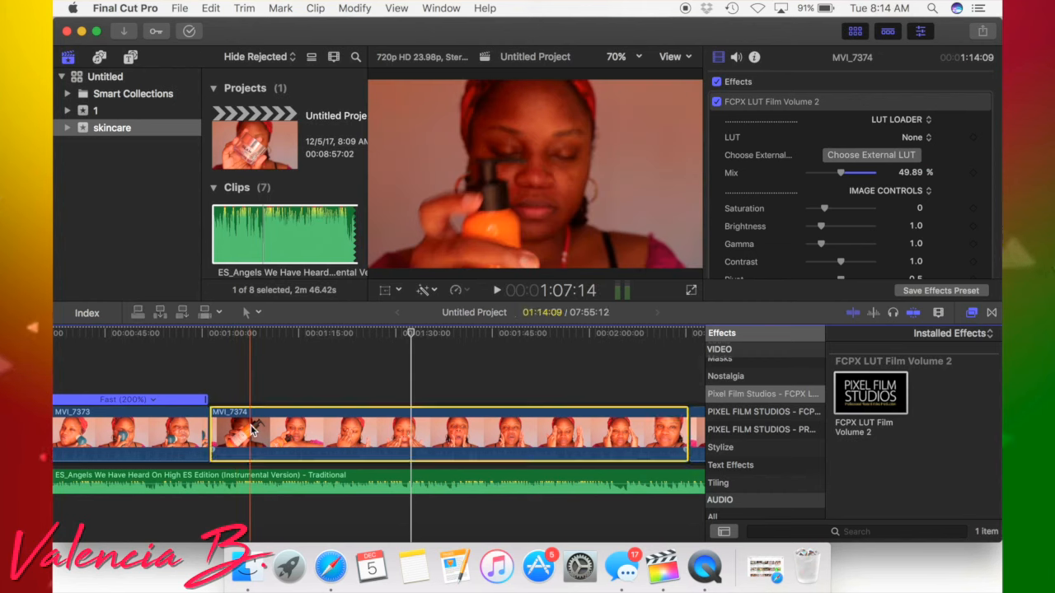
key("super+b")
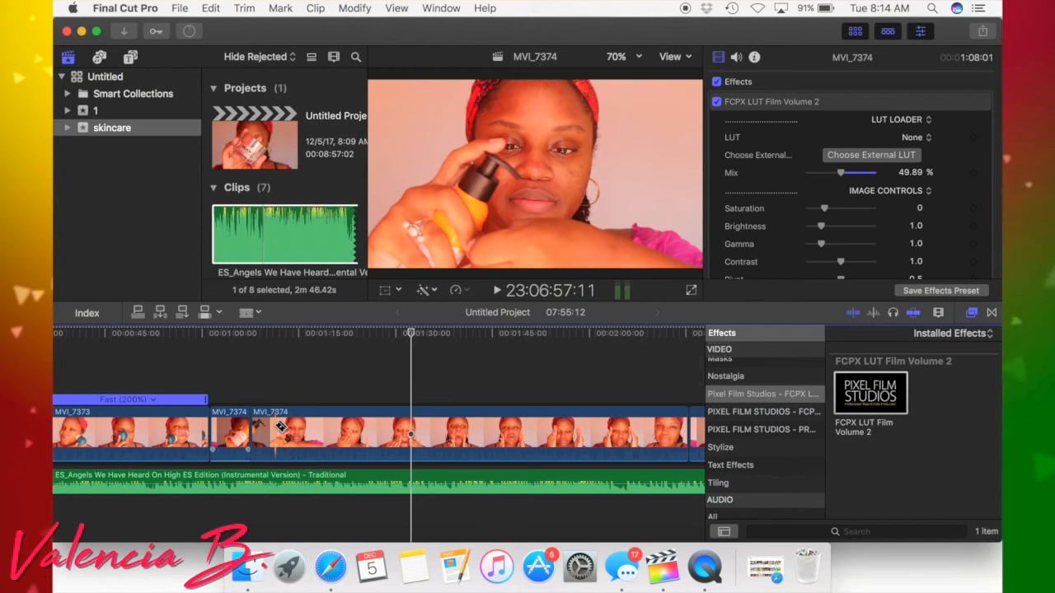
left_click(275, 428)
key("a")
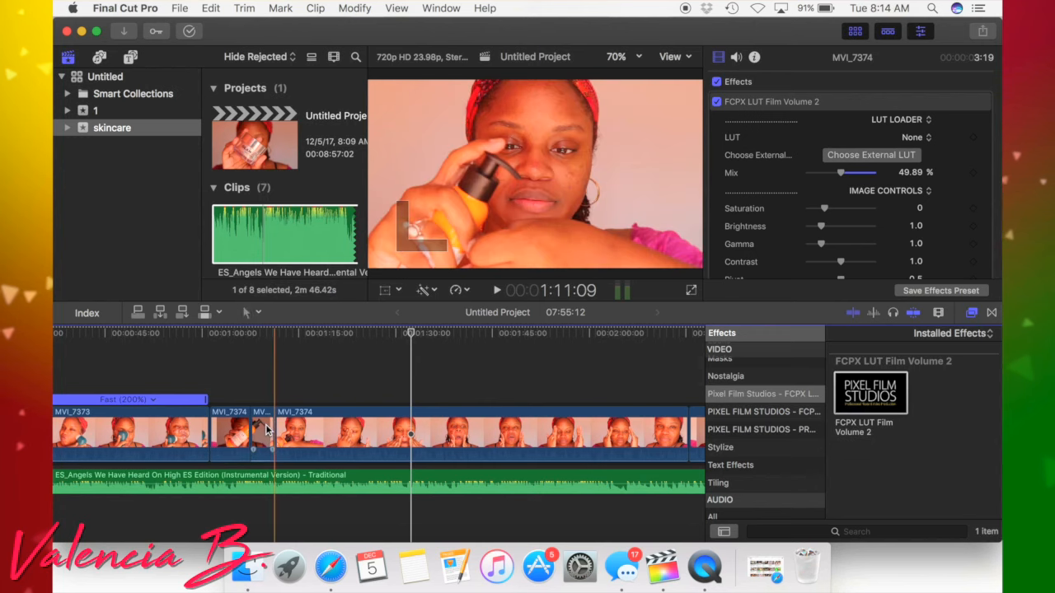
left_click(265, 428)
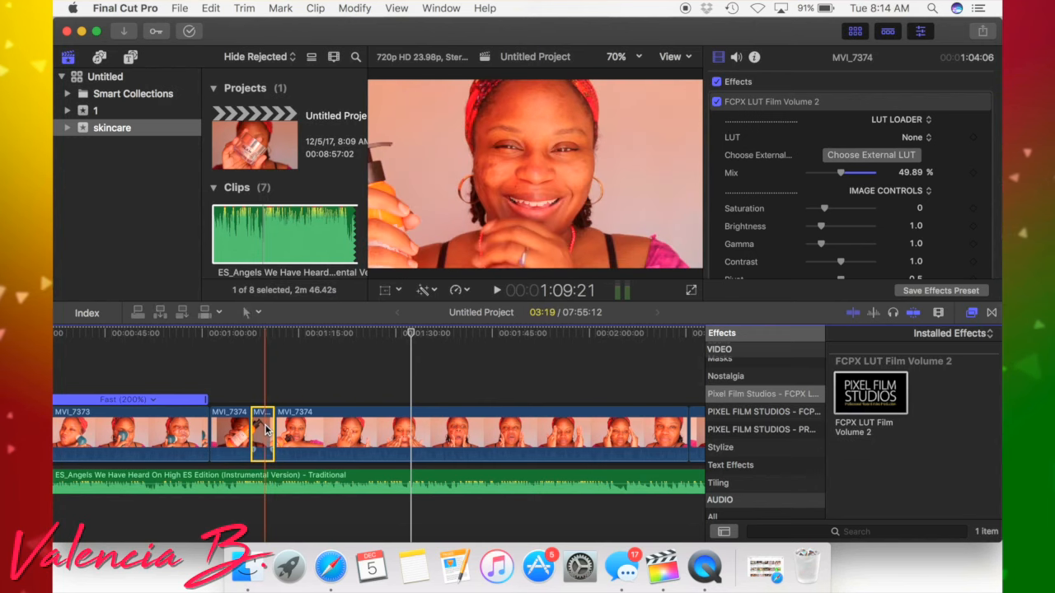
key("Delete")
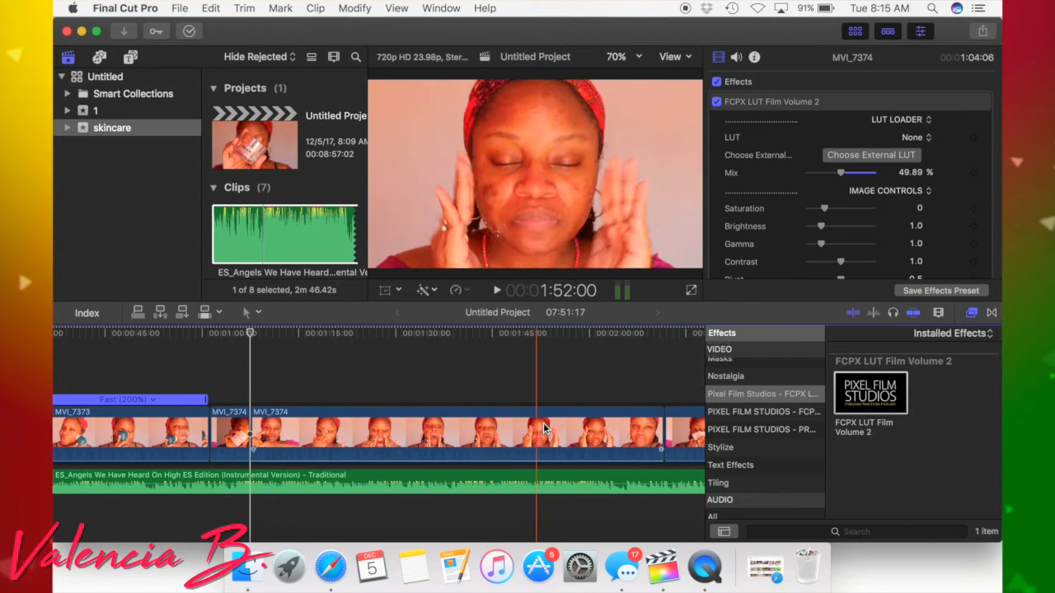
Split the long MVI_7374 clip at 2:03:09 and speed up the part before the cut to 2x
left_click(611, 438)
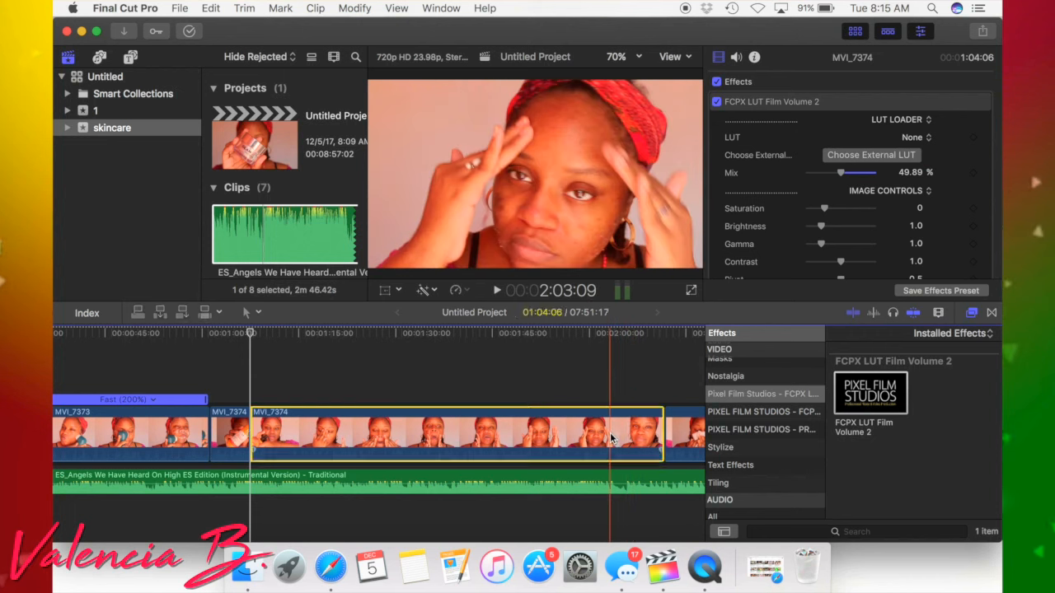
key("alt+bracketright")
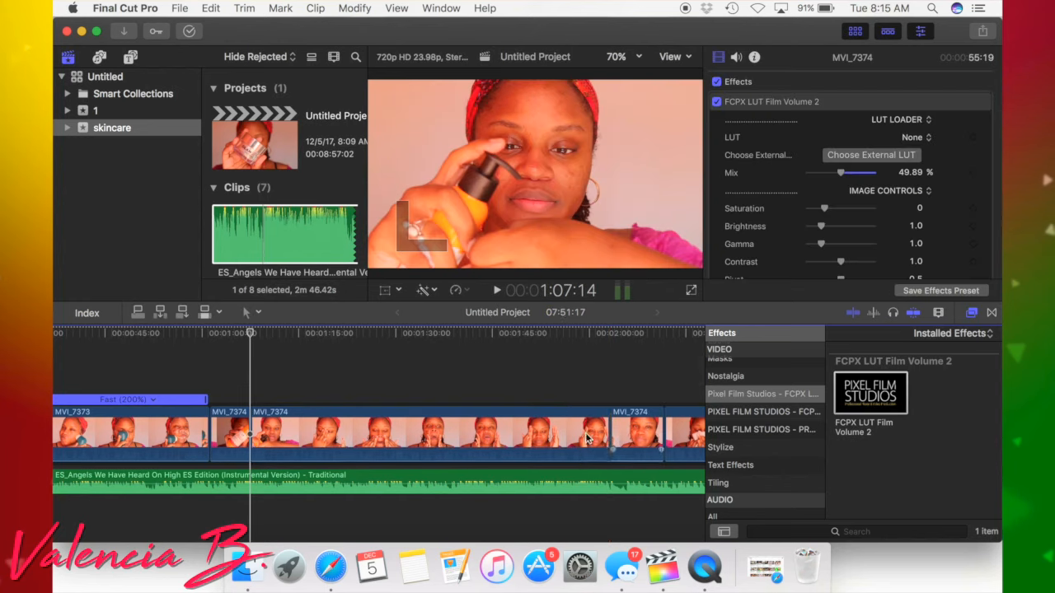
left_click(456, 293)
left_click(457, 295)
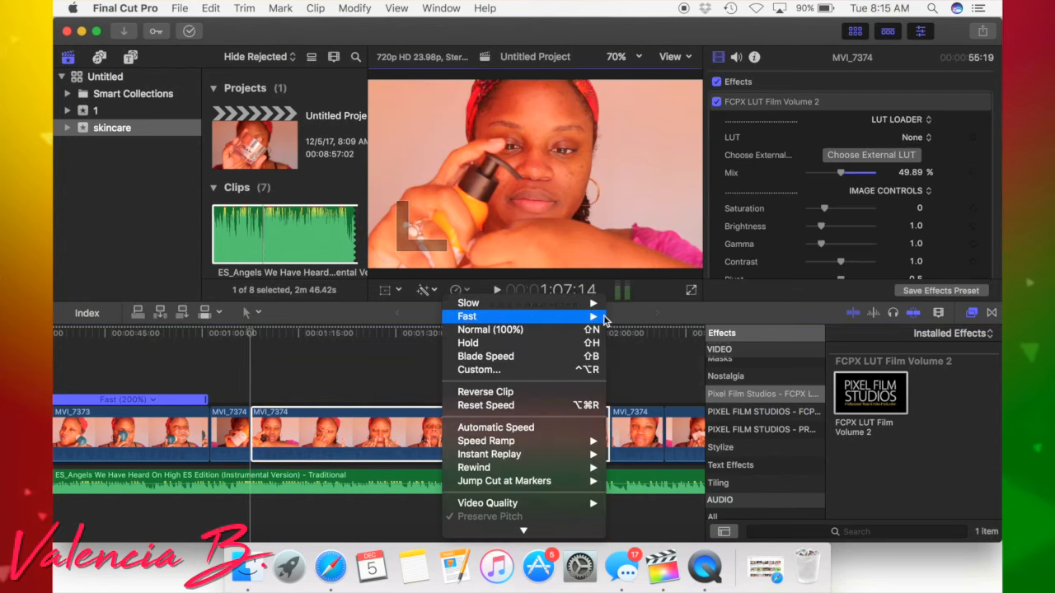
left_click(625, 318)
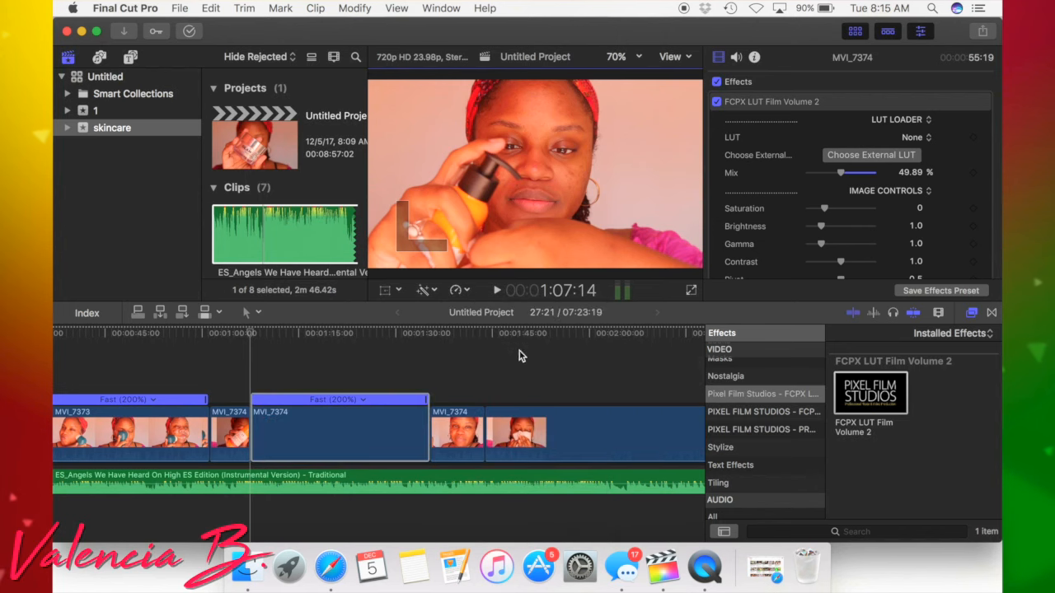
Play past the sped-up MVI_7374 part, split the remaining piece at 1:39:04 and delete its last 4:18
scroll(423, 372, "right", 5)
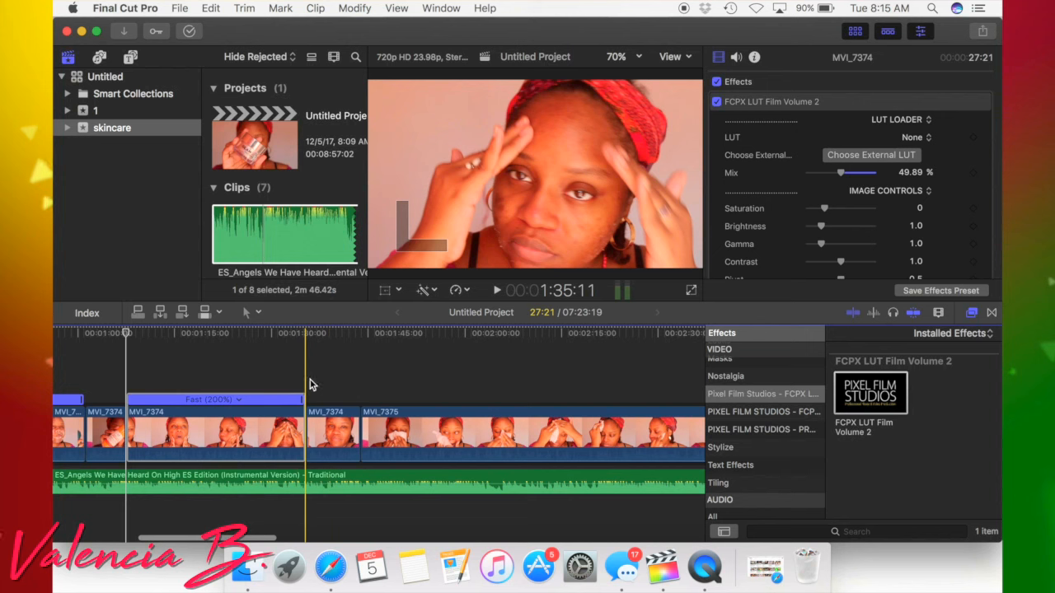
key("space")
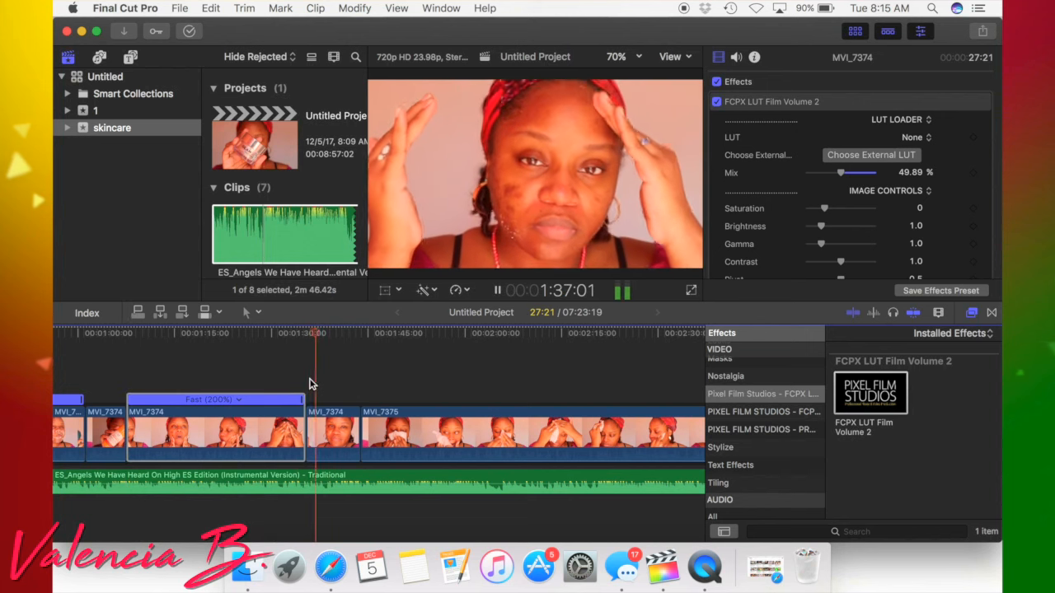
key("space")
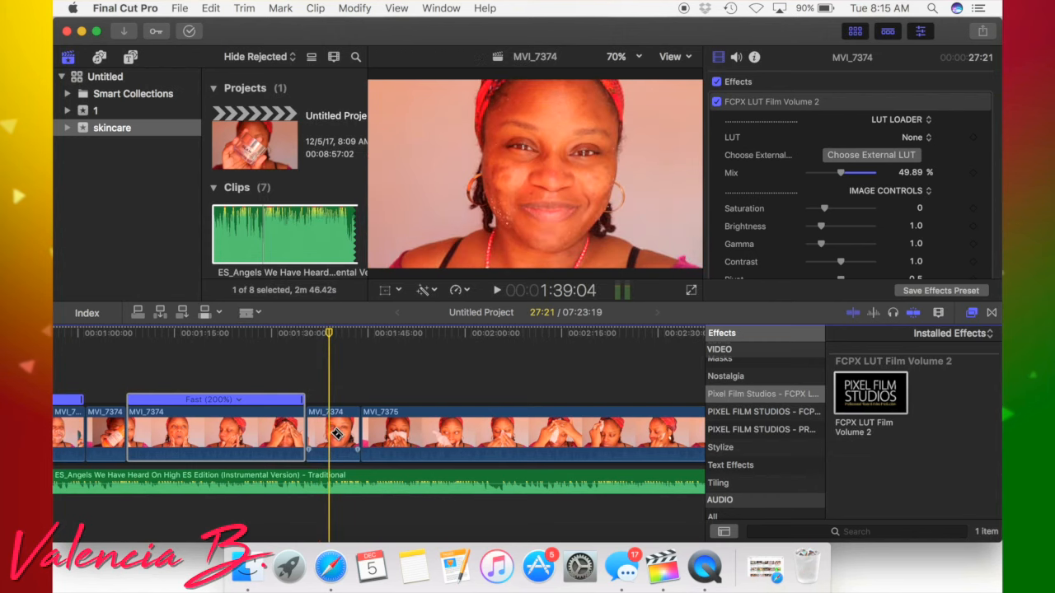
left_click(338, 435)
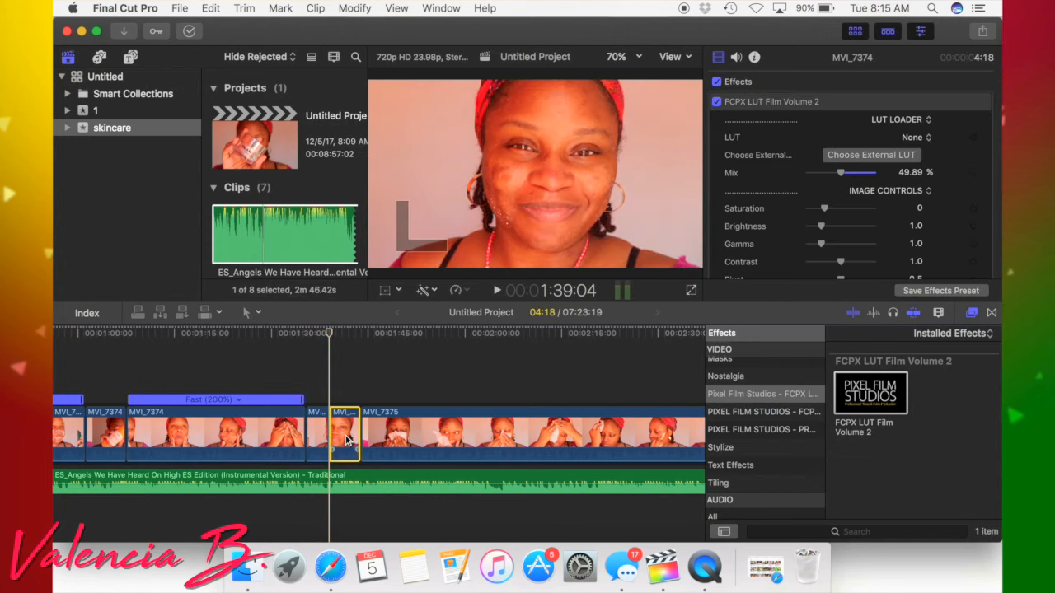
key("Delete")
left_click(346, 441)
Split MVI_7375 4:05 after its start and delete the opening piece before the face wiping
scroll(346, 441, "right", 3)
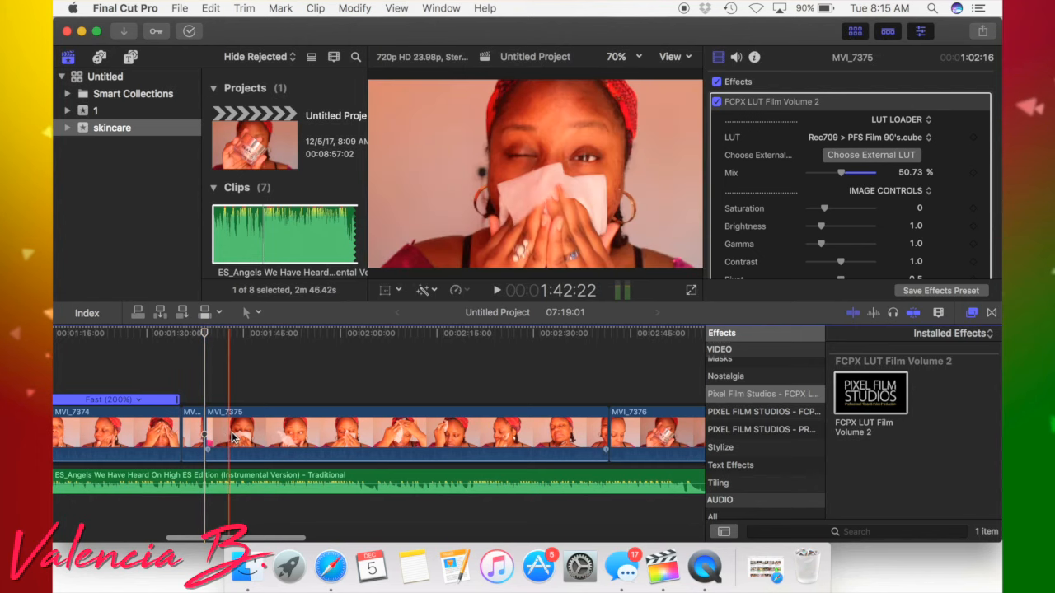
key("super+b")
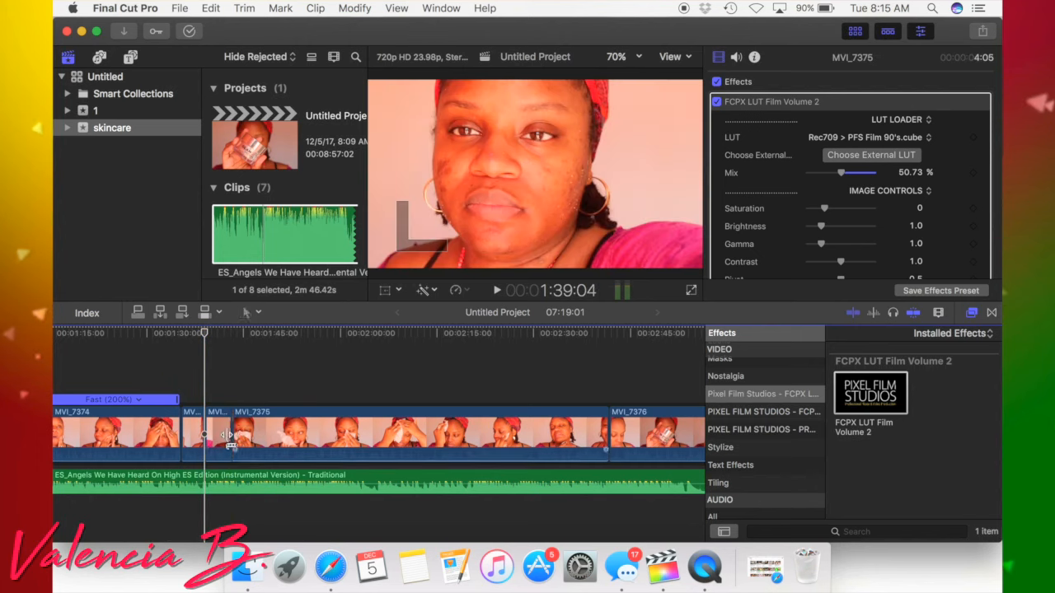
left_click(220, 441)
key("Delete")
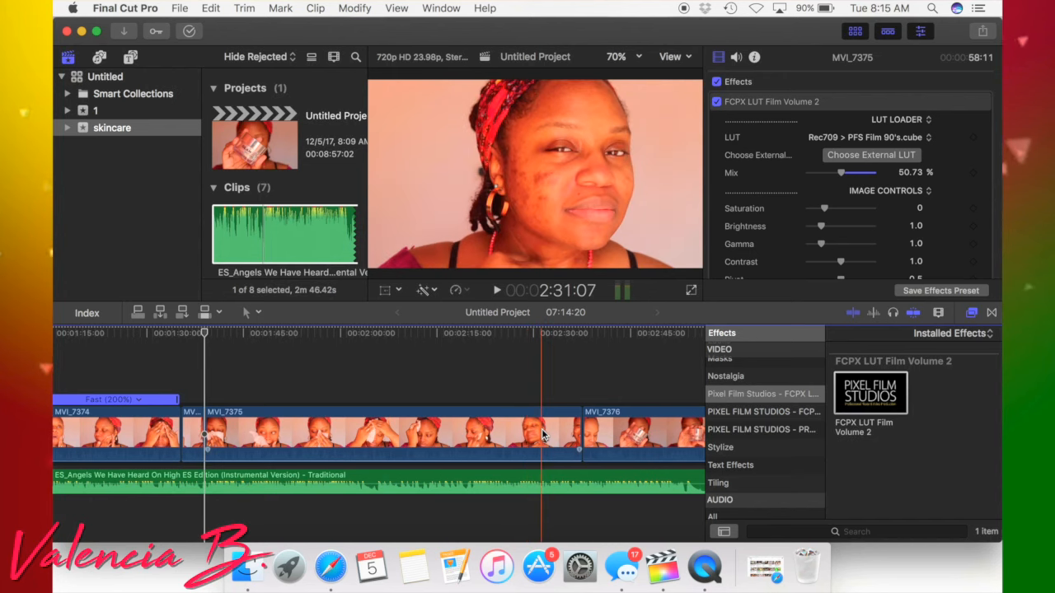
Split MVI_7375 at 2:31:07 and delete its last 6:08 before MVI_7376
key("super+b")
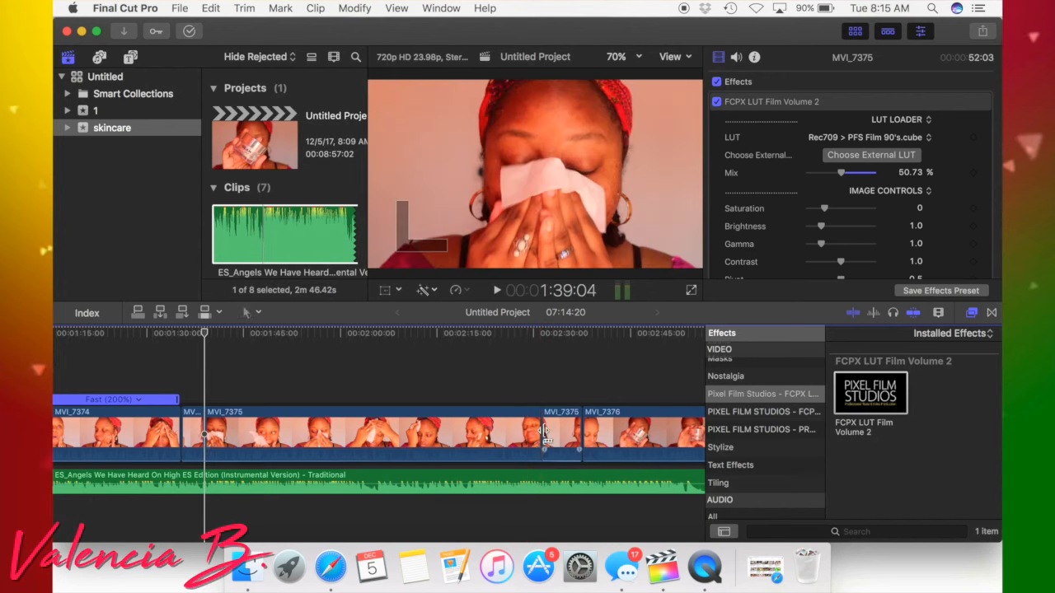
left_click(570, 437)
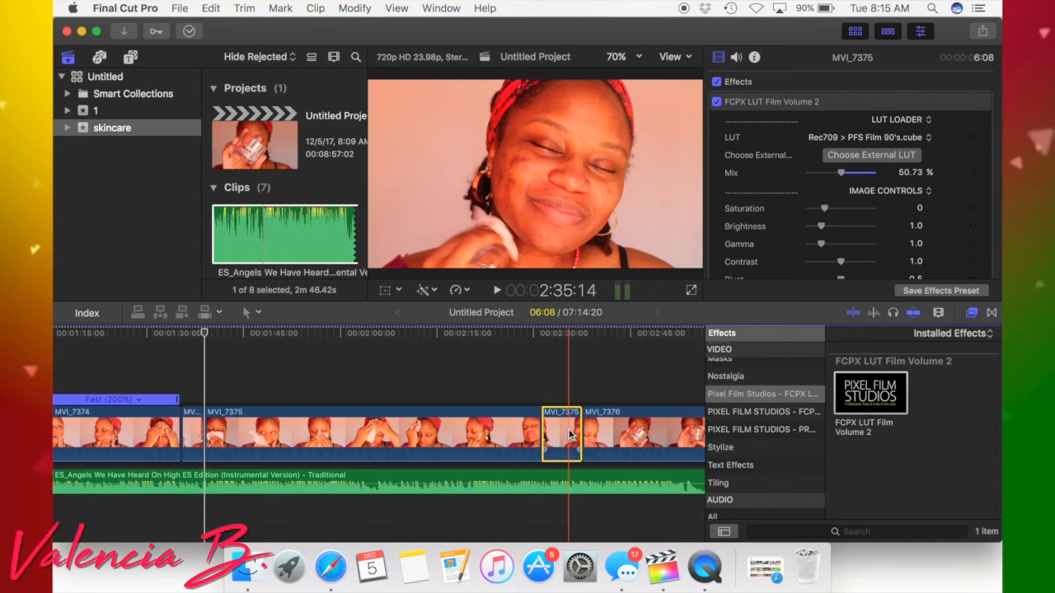
key("Delete")
Speed up the trimmed MVI_7375 face wiping clip to 4x
left_click(497, 426)
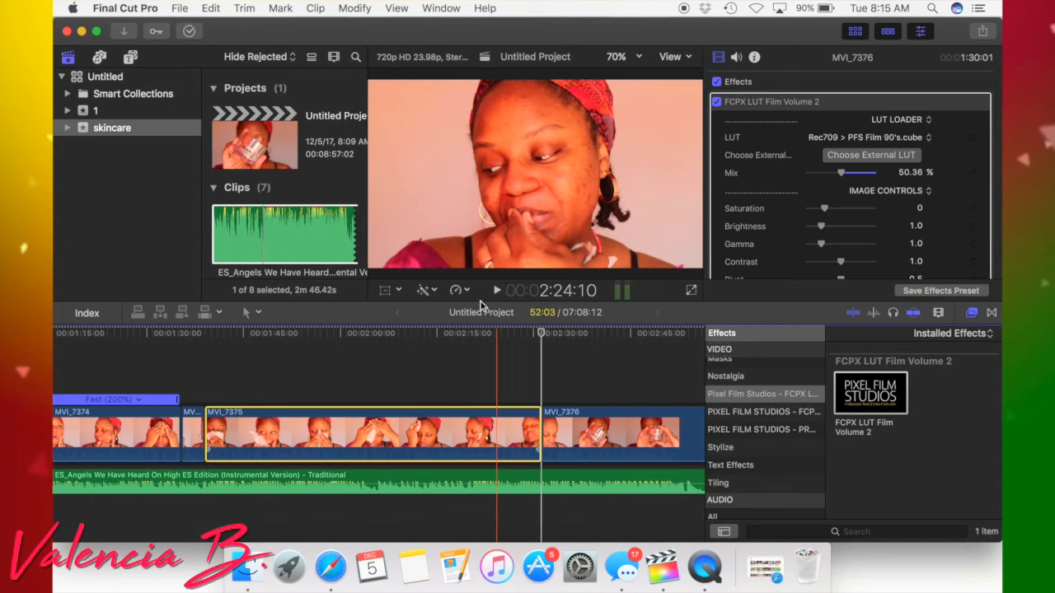
left_click(463, 291)
mouse_move(585, 316)
left_click(633, 333)
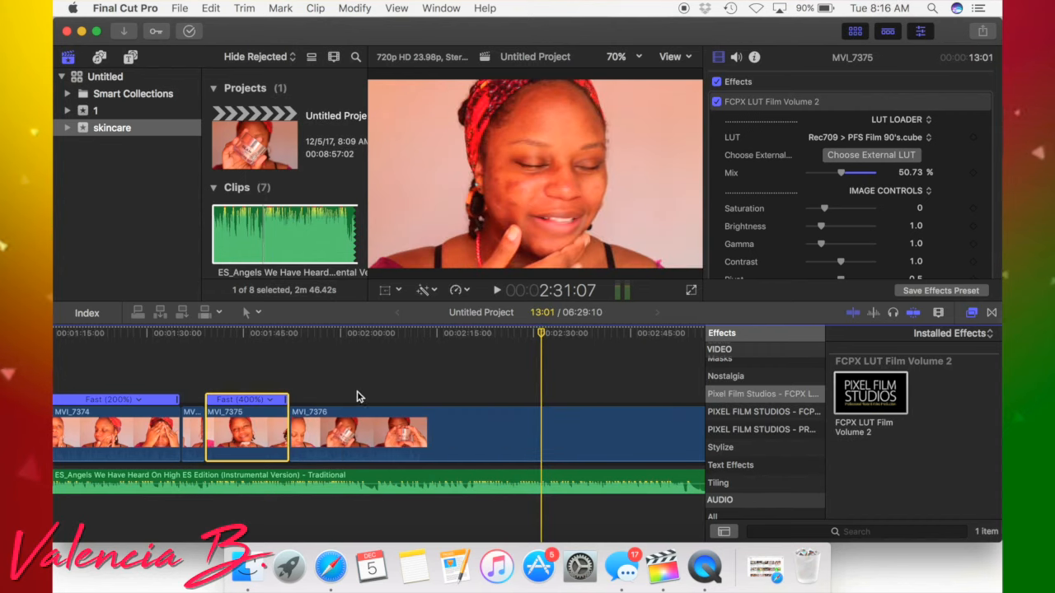
scroll(357, 397, "right", 3)
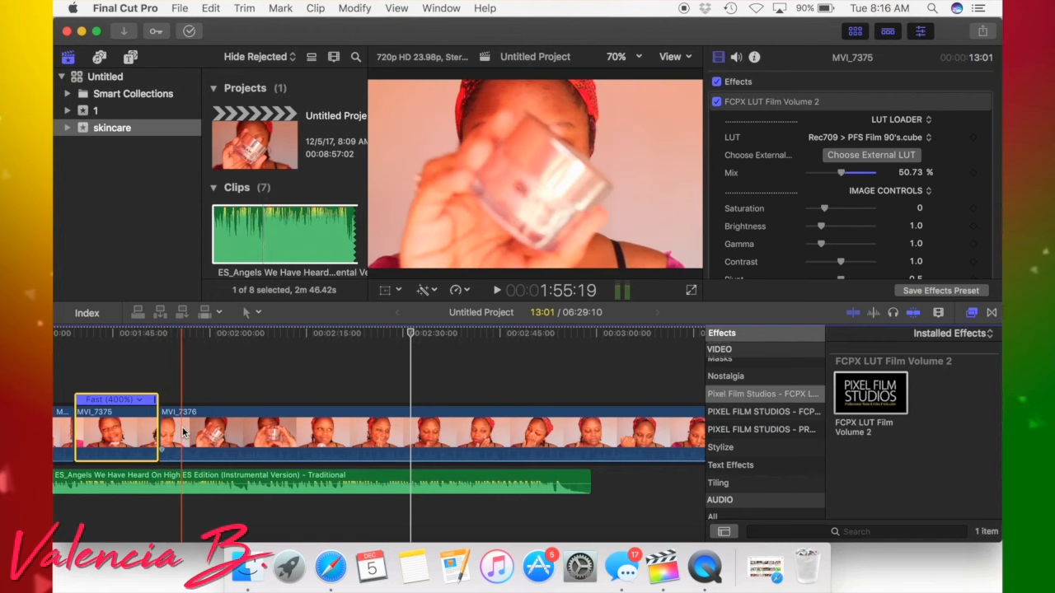
Split MVI_7376 at 1:55:19 and delete its opening piece after the sped-up MVI_7375 clip
key("b")
left_click(182, 431)
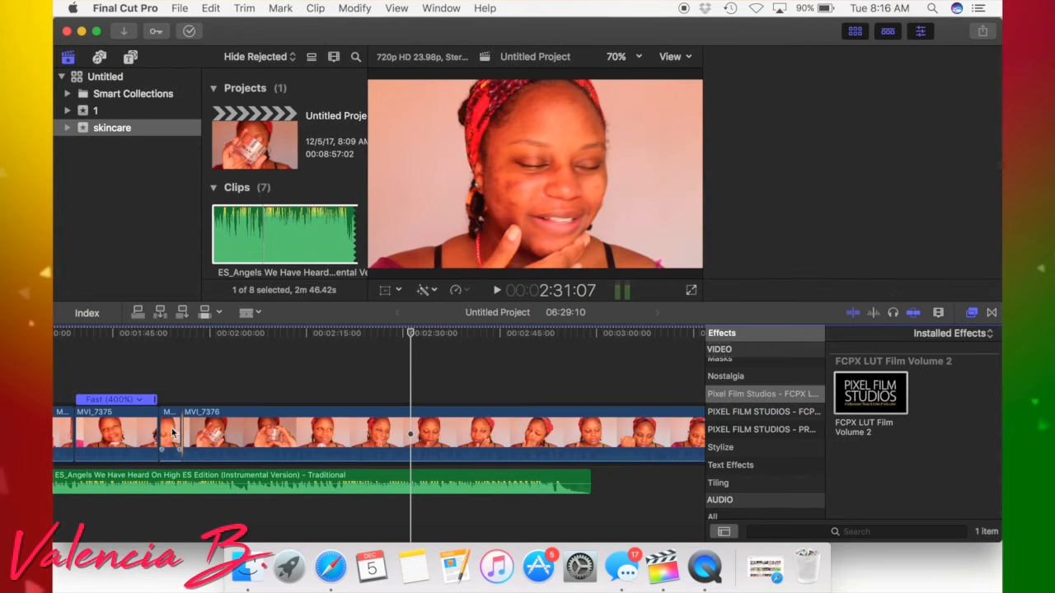
key("a")
left_click(168, 435)
left_click(169, 433)
key("Delete")
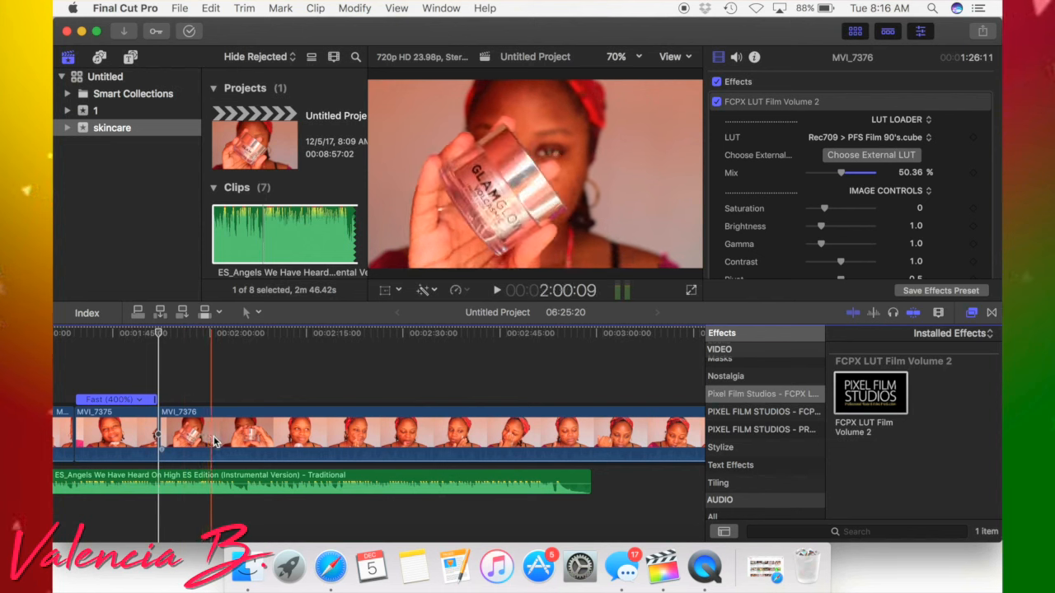
Split MVI_7376 7:00 after its start and again at 2:05:10, and delete the piece between the cuts
key("t")
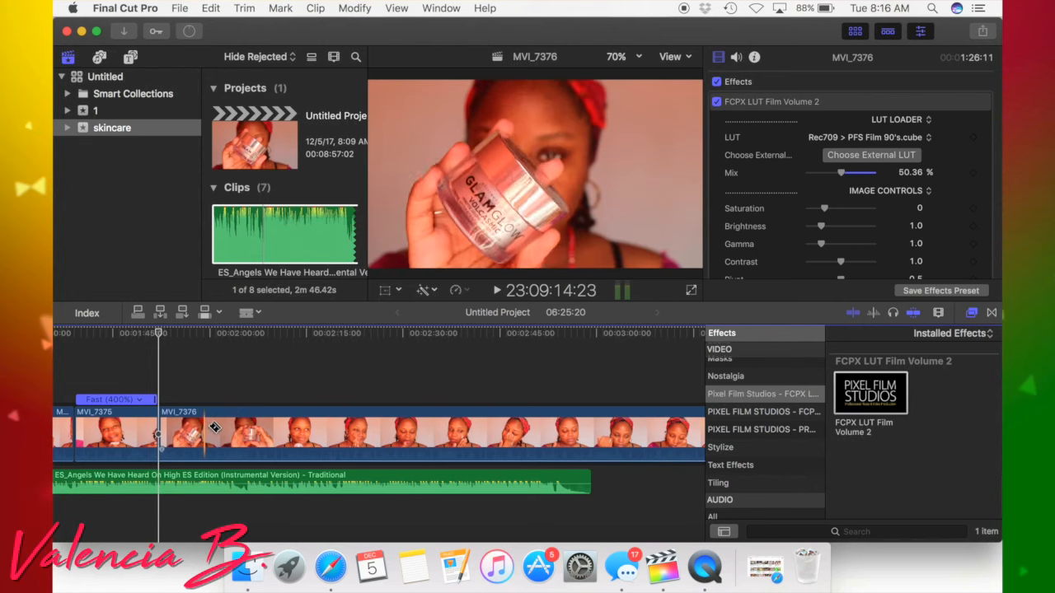
left_click(213, 428)
key("a")
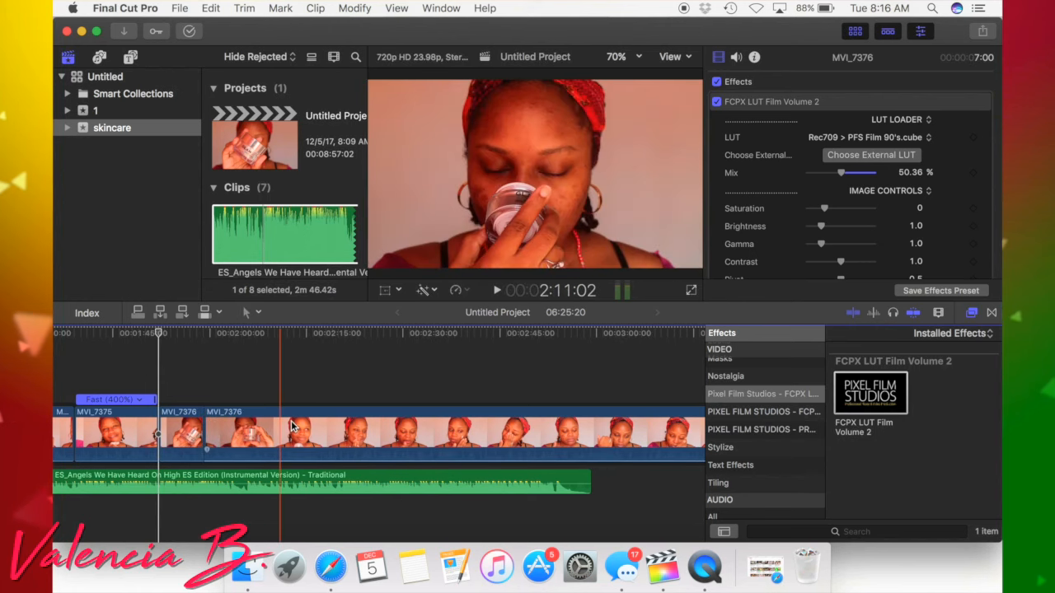
left_click(244, 420)
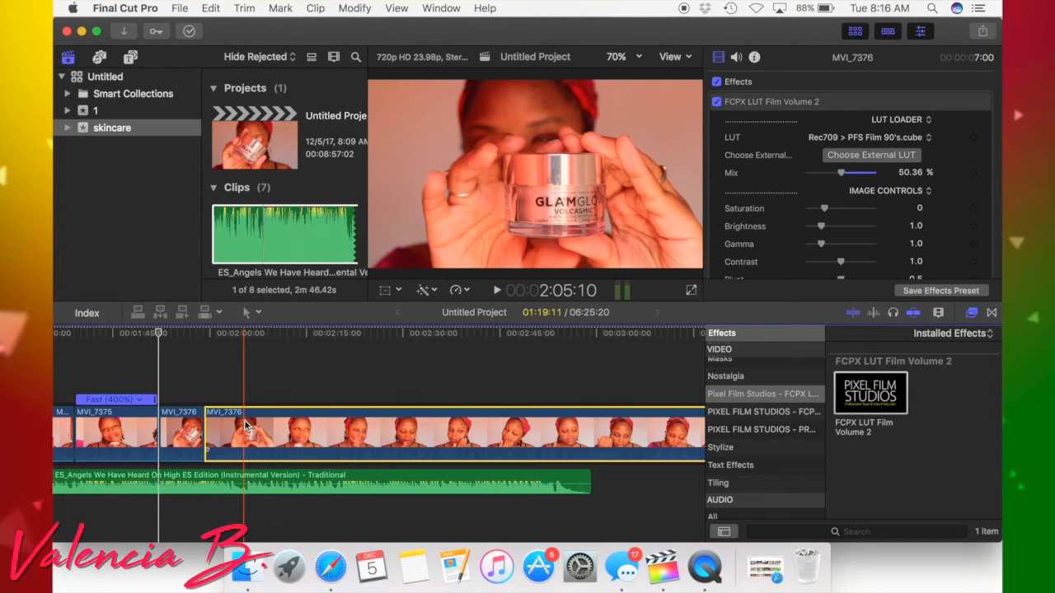
key("b")
left_click(243, 419)
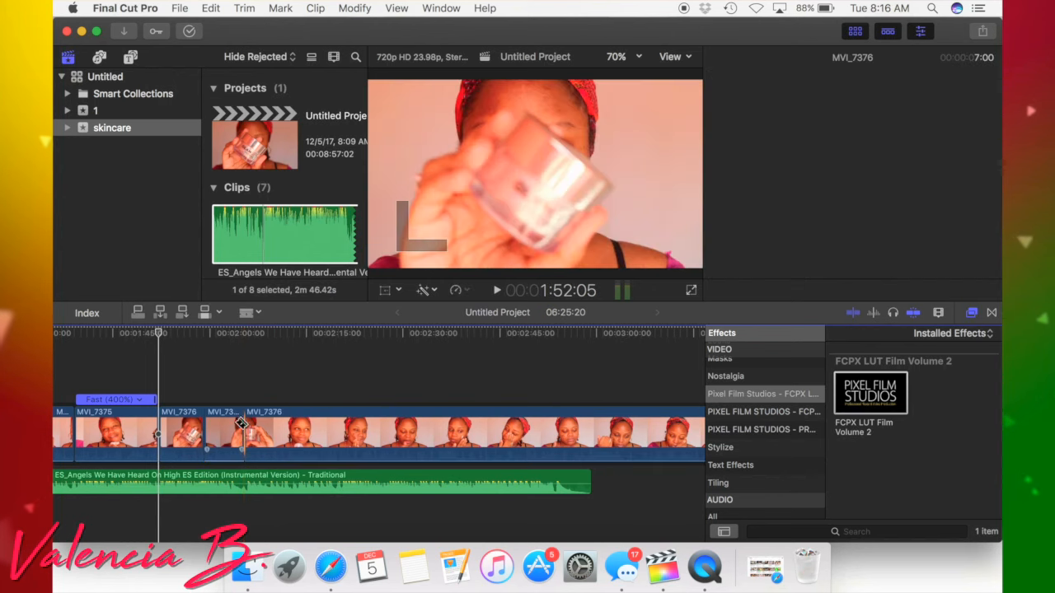
key("a")
left_click(221, 426)
key("Delete")
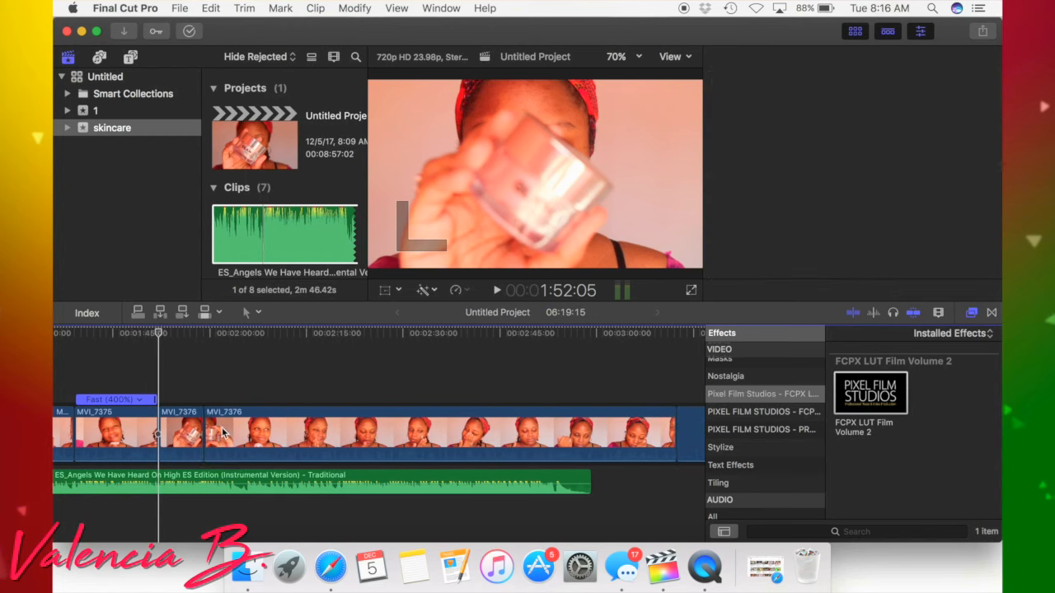
Play the jar opening and smelling part of MVI_7376 and split the clip at 2:05:15
left_click(208, 423)
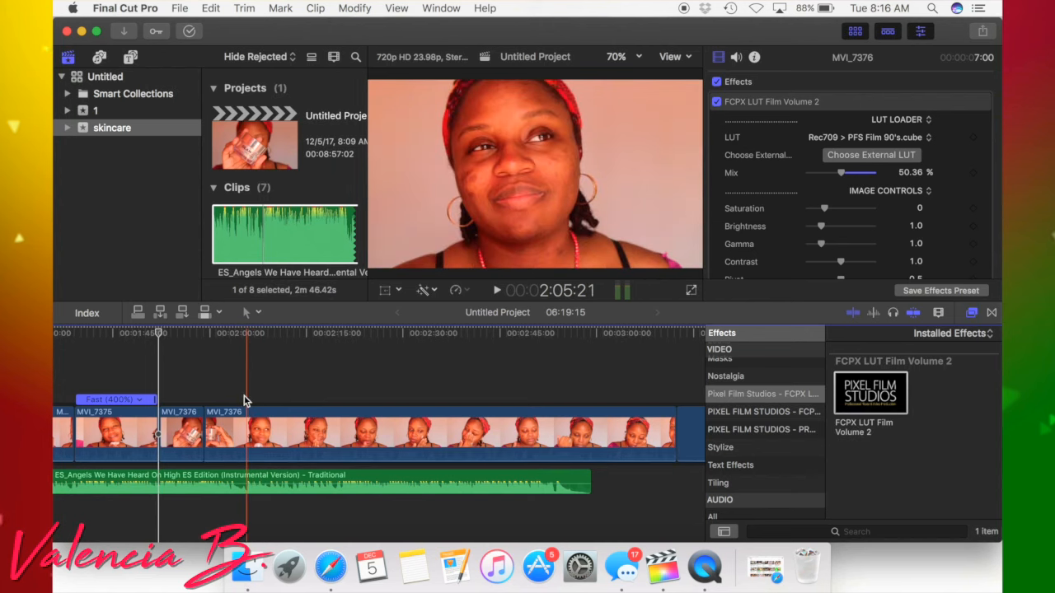
key("space")
key("space")
left_click(244, 401)
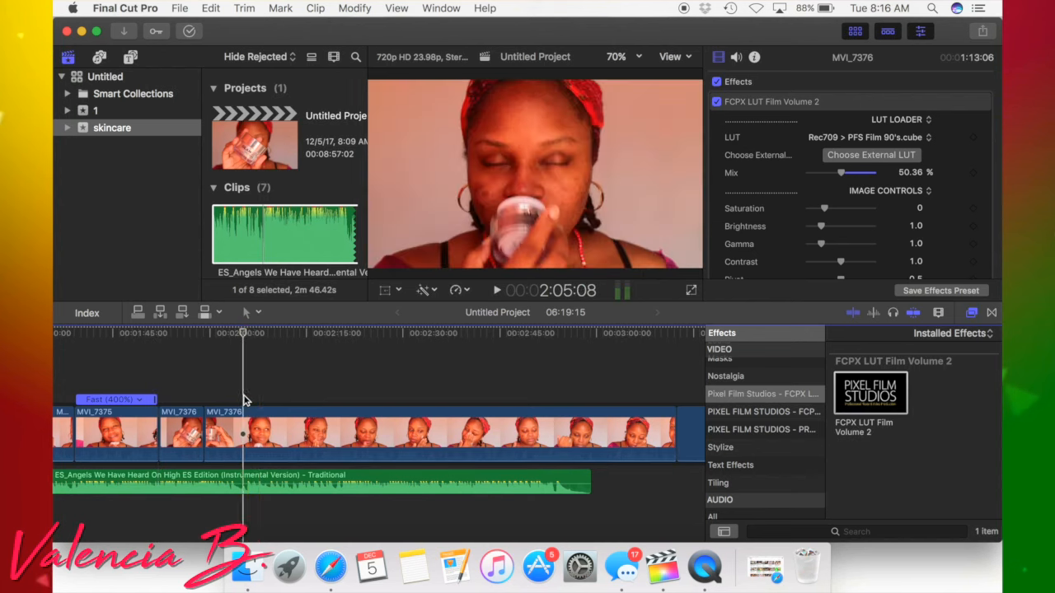
key("space")
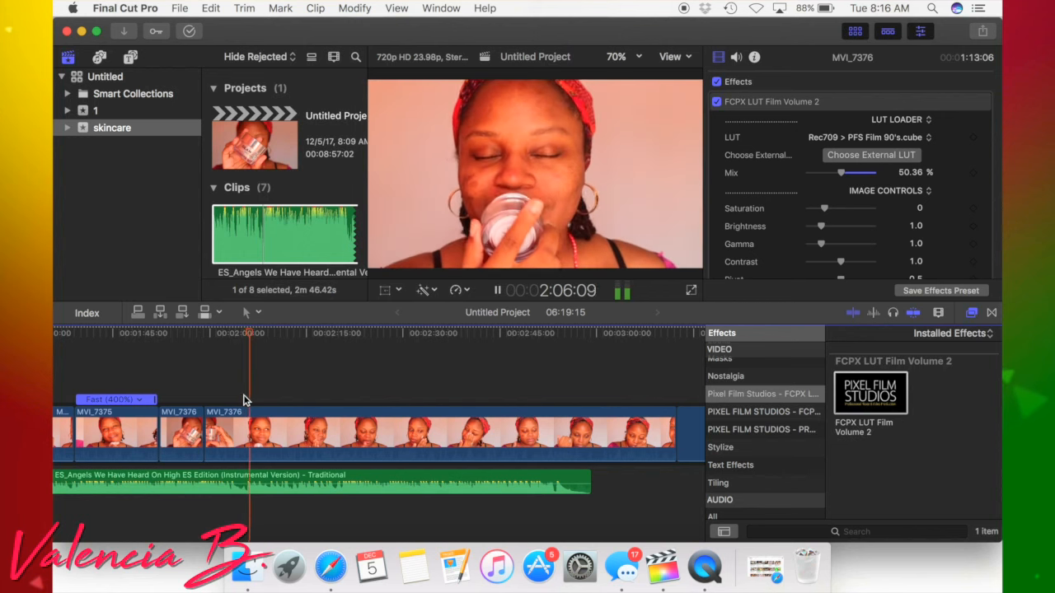
key("space")
left_click(225, 398)
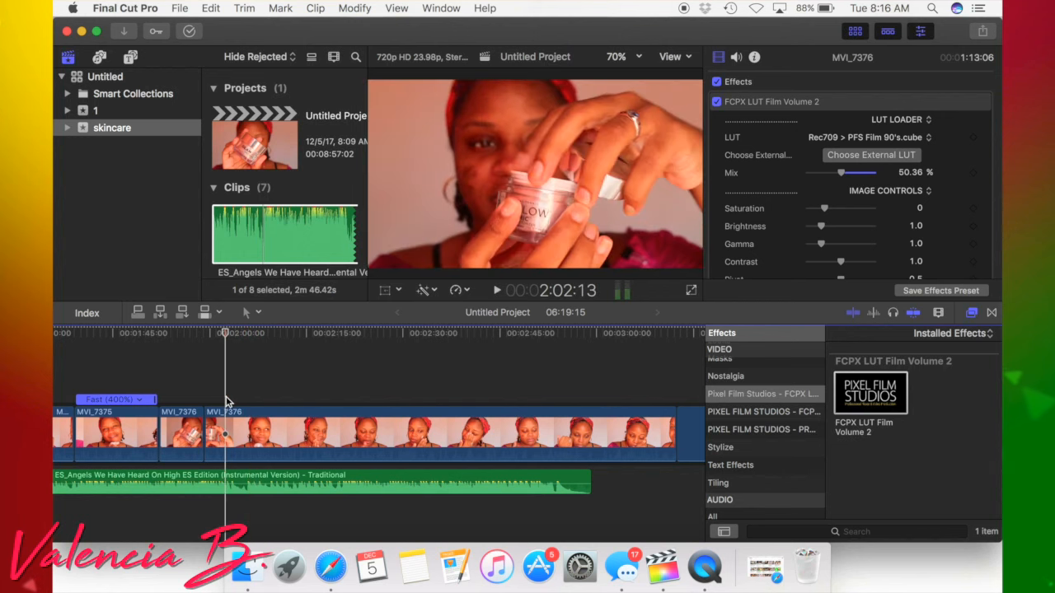
key("space")
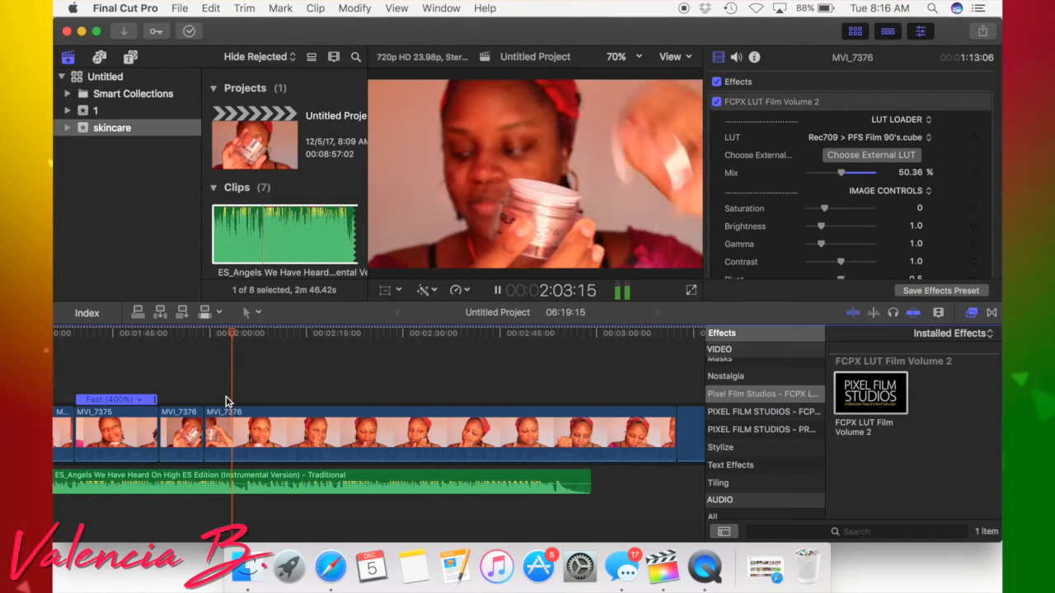
key("space")
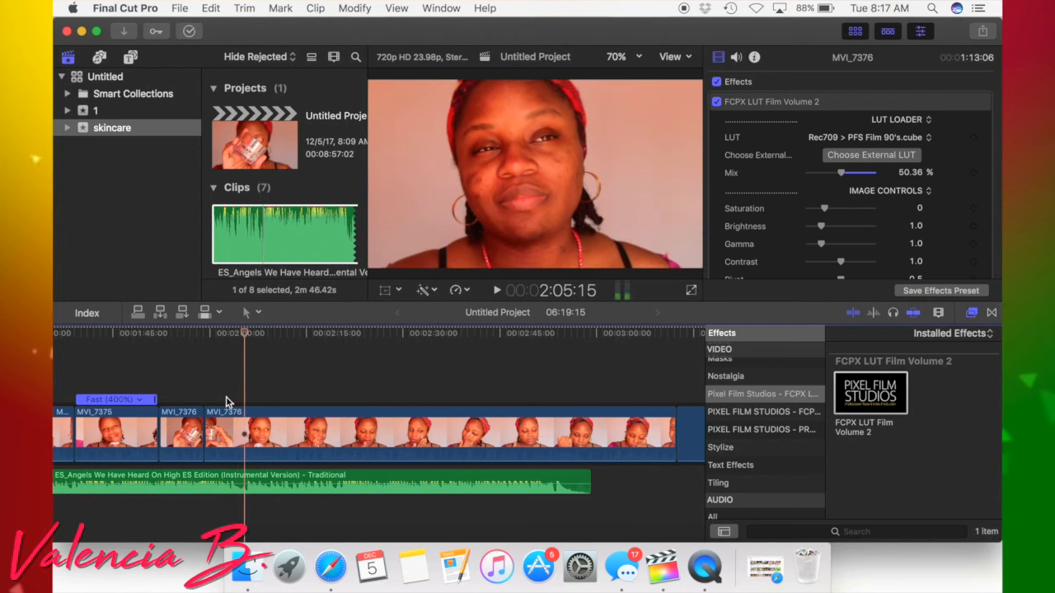
left_click(247, 424)
key("b")
left_click(246, 424)
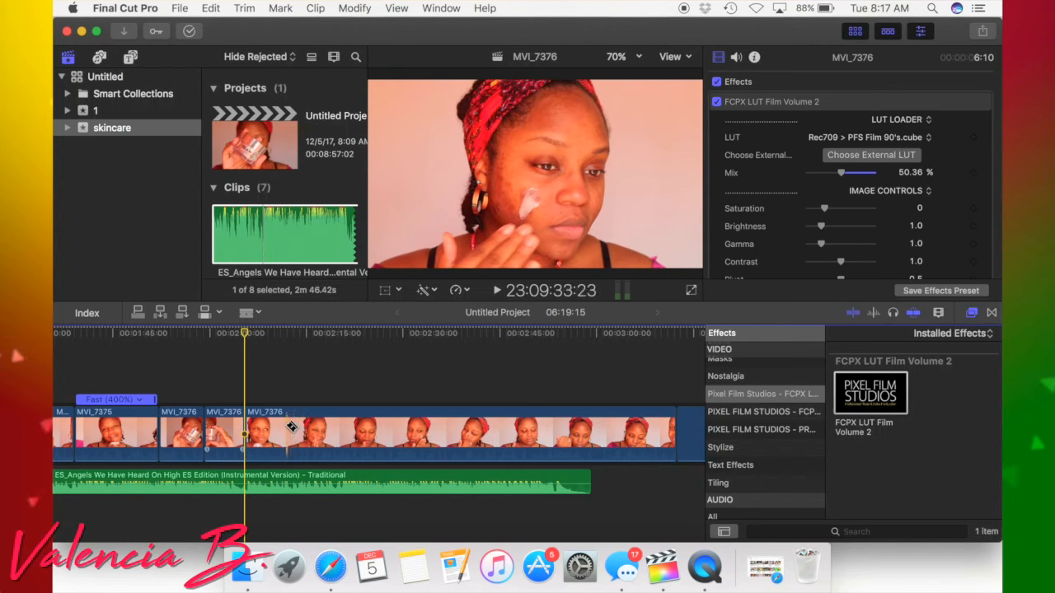
Split MVI_7376 again where the cream goes on the cheek and delete the 6:06 piece before it
left_click(287, 427)
key("a")
left_click(266, 432)
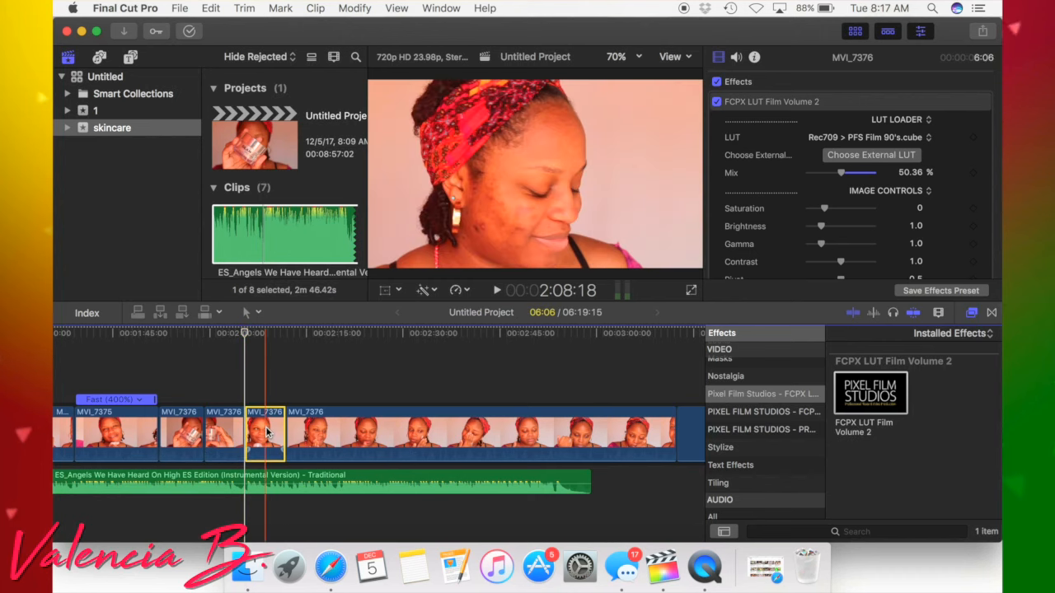
key("Delete")
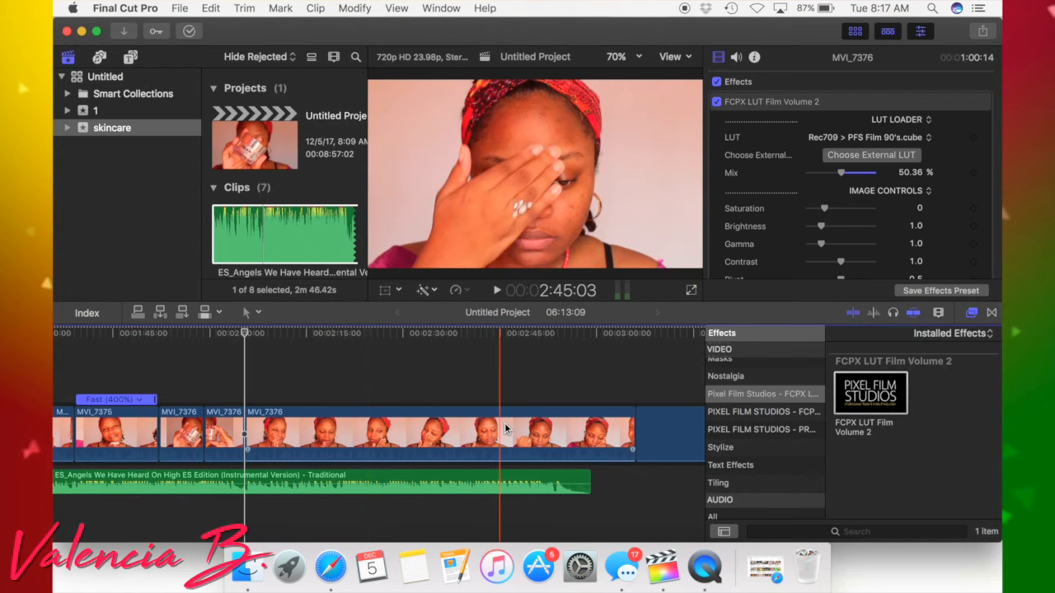
Split off and delete the last 4:19 of MVI_7376, and speed up the remaining cream application piece to 2x
left_click(606, 432)
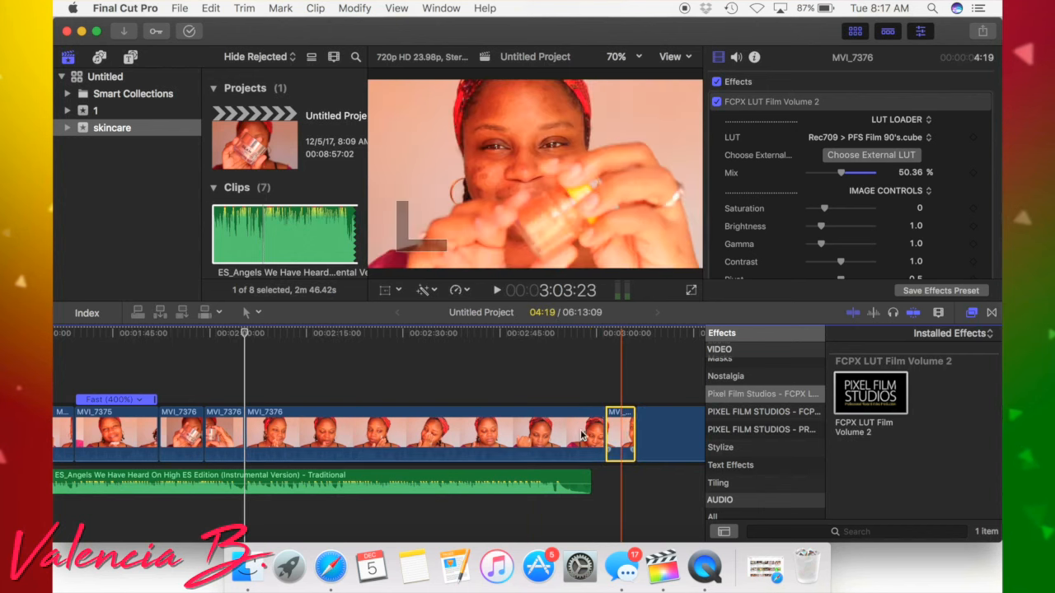
key("Delete")
left_click(532, 424)
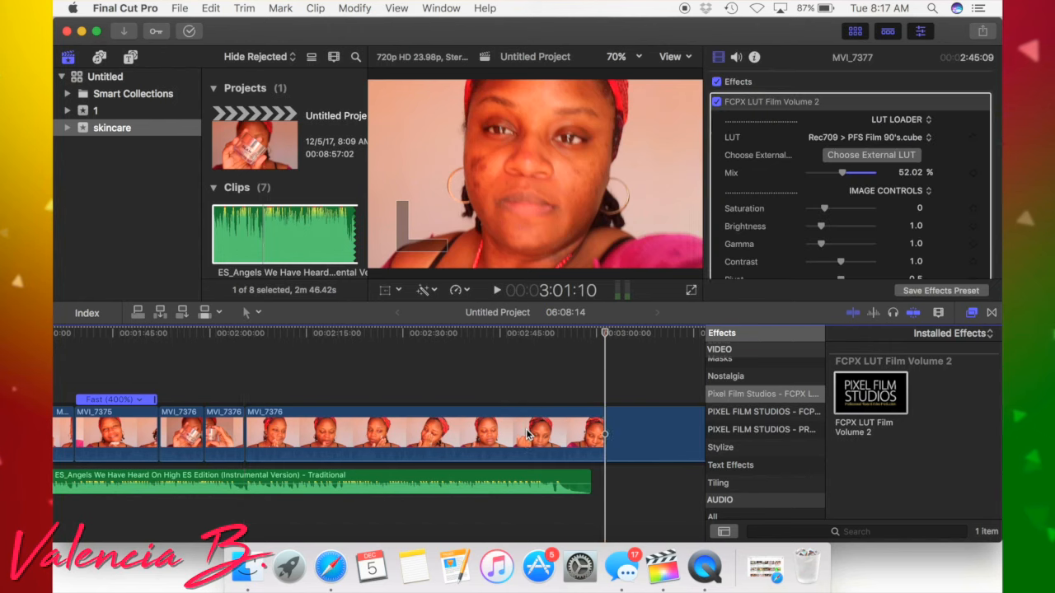
left_click(461, 290)
mouse_move(577, 304)
mouse_move(601, 319)
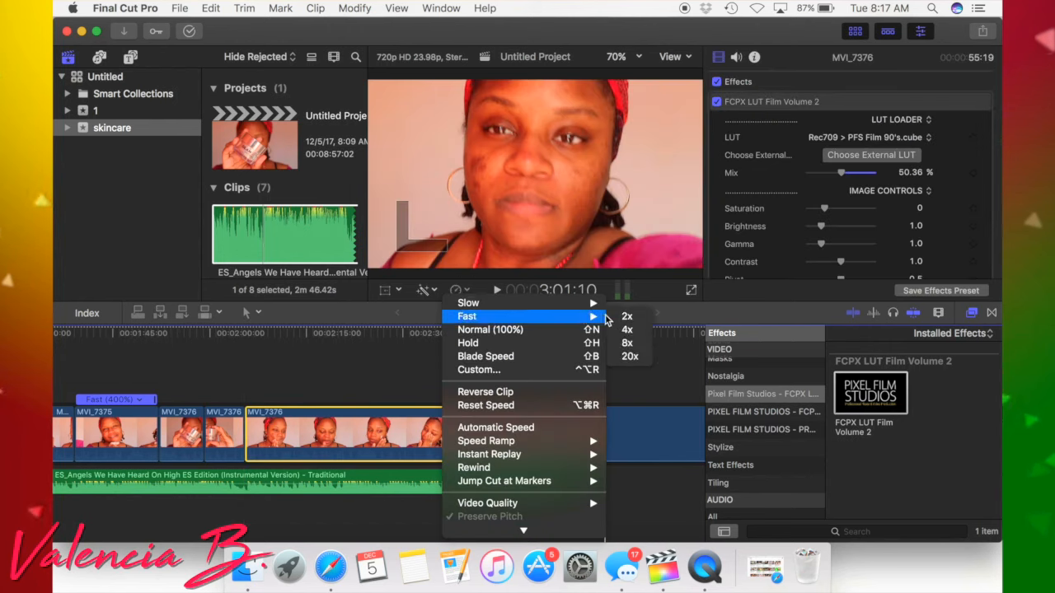
left_click(626, 316)
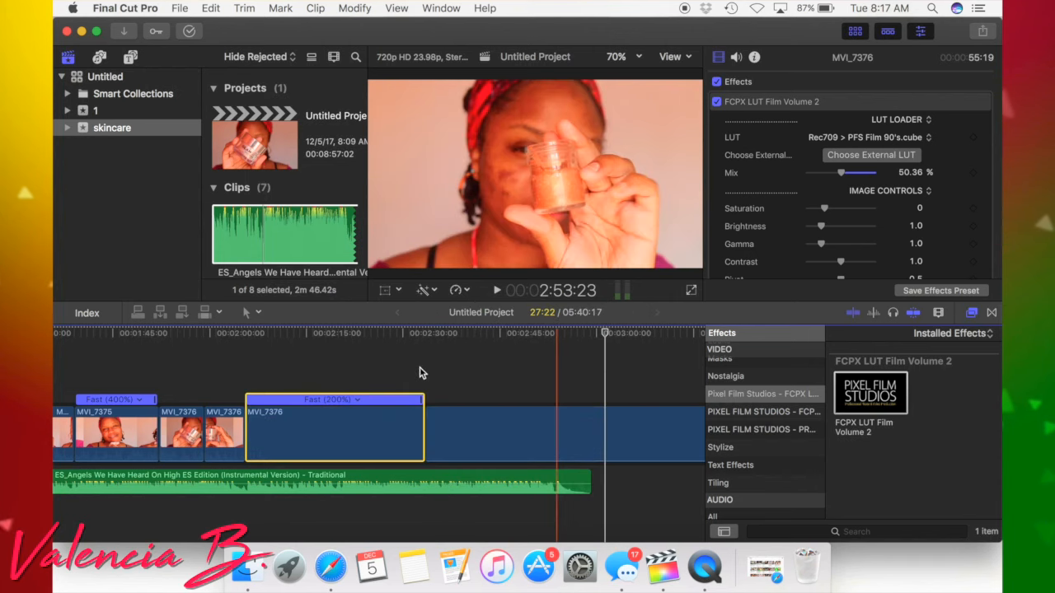
Play the goodbye wave in the last MVI_7377 piece, split it at 4:04:16 and delete its last 5:22
scroll(435, 376, "right", 10)
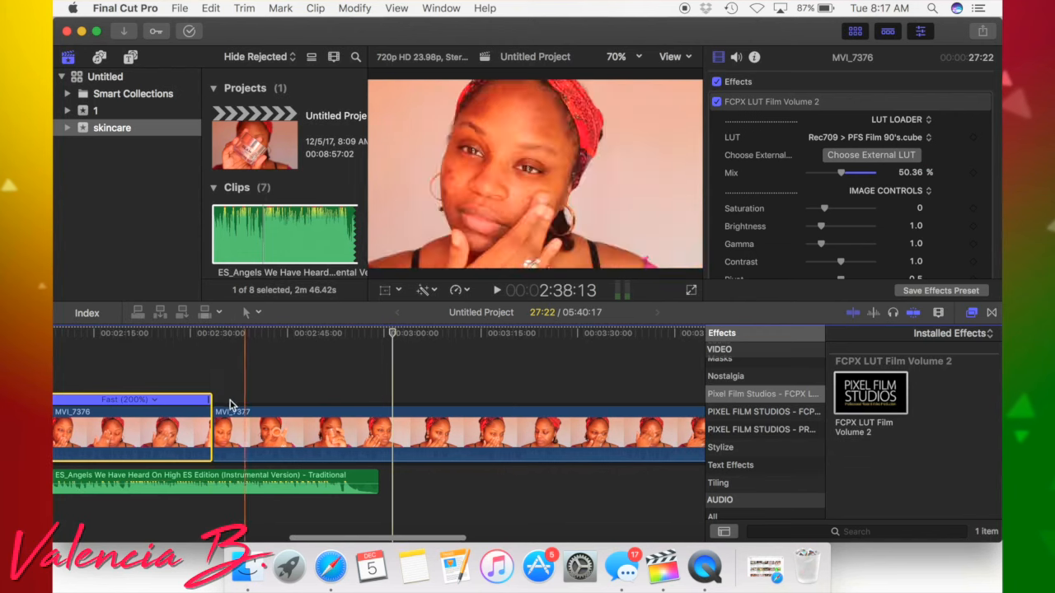
key("space")
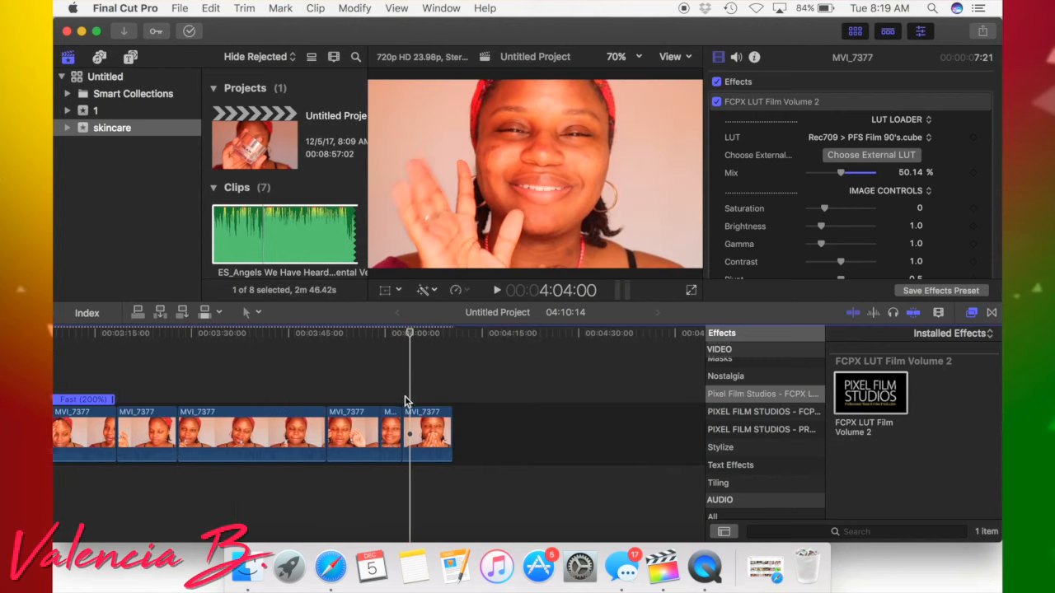
key("space")
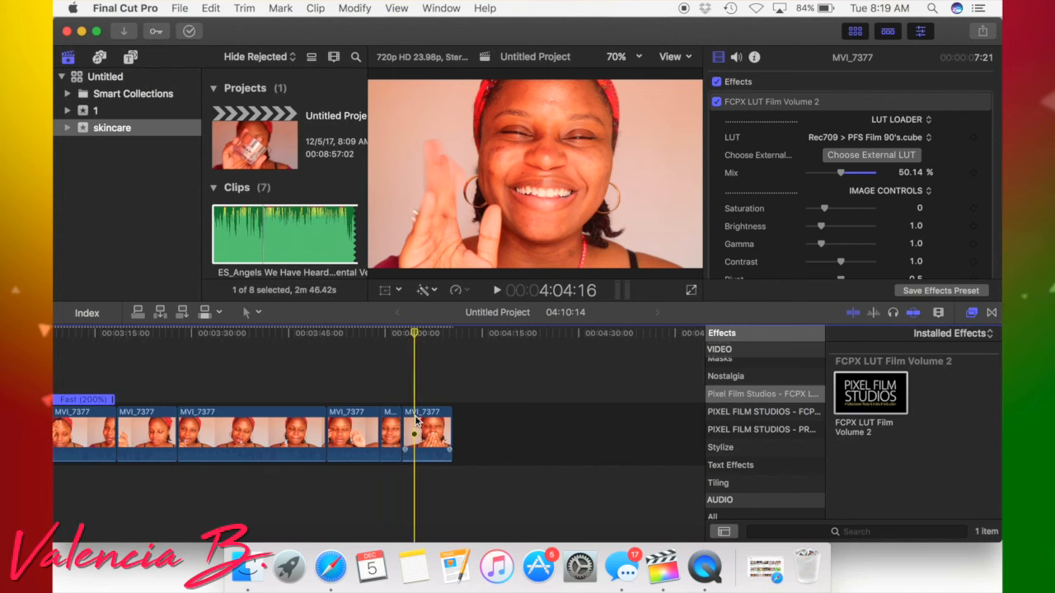
key("b")
left_click(417, 422)
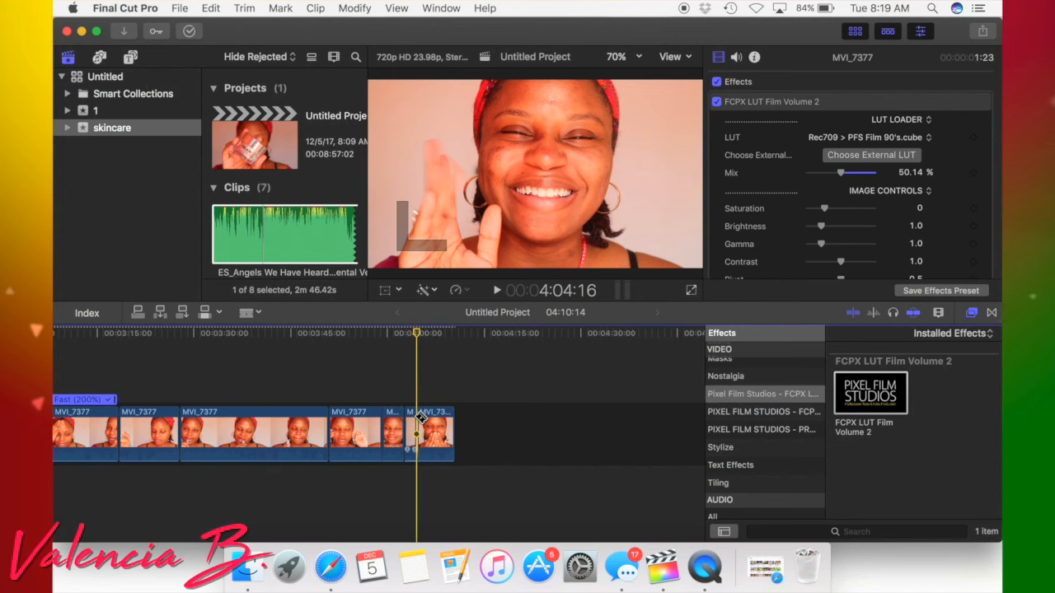
left_click(440, 422)
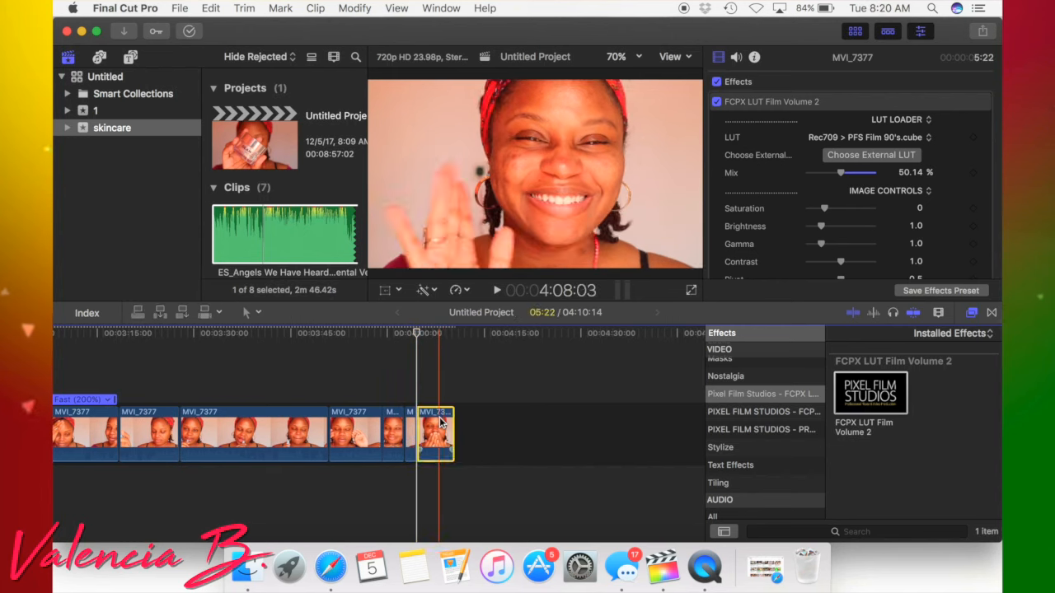
key("Delete")
Add the ES_Angels We Have Heard On High music again below the video, starting shortly before the first music clip ends
scroll(439, 417, "left", 10)
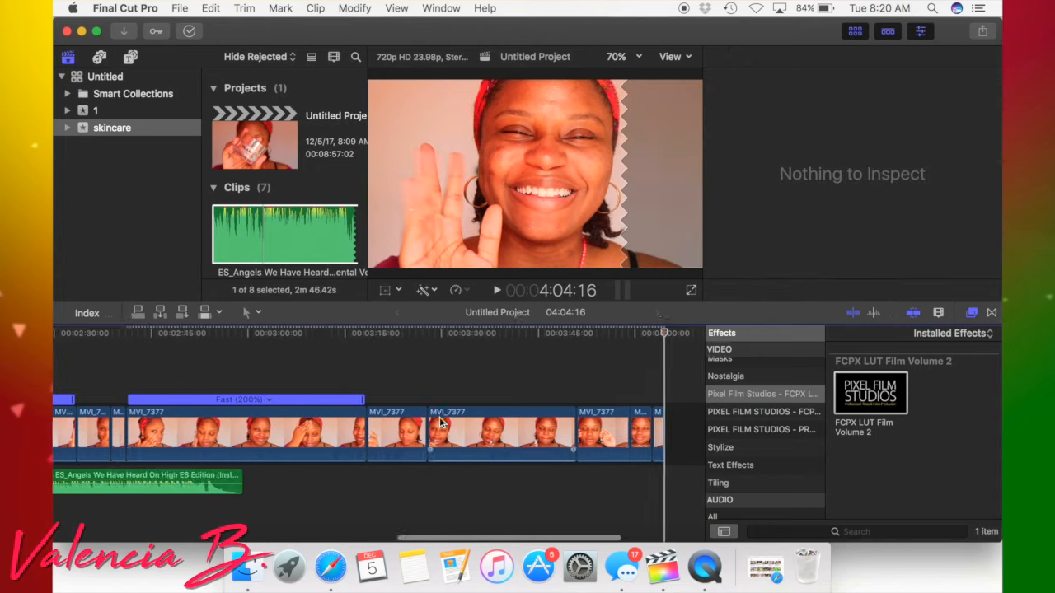
left_click_drag(282, 237, 305, 515)
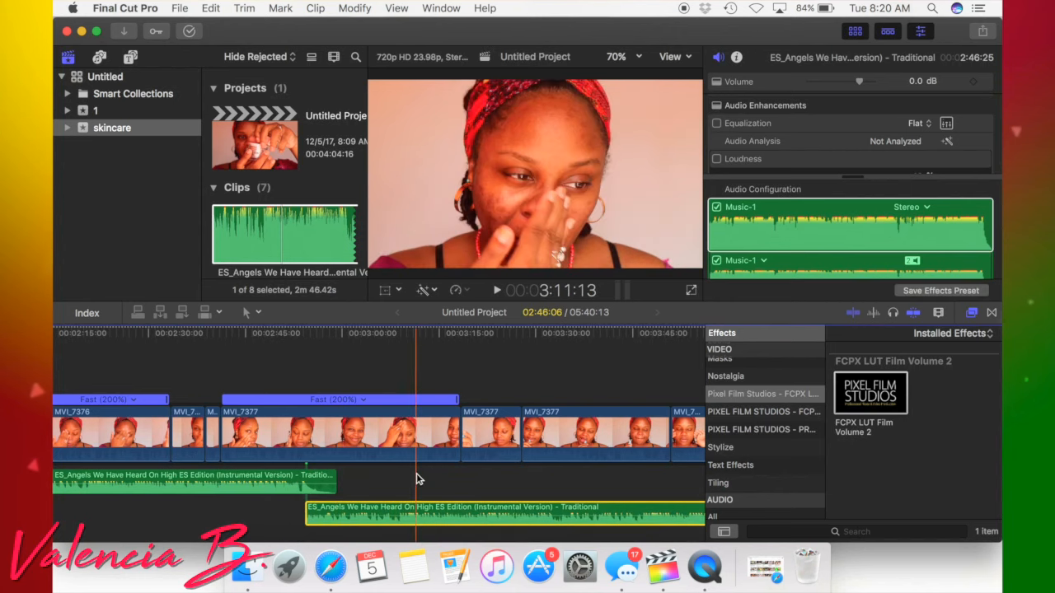
scroll(416, 479, "right", 1)
scroll(416, 478, "right", 5)
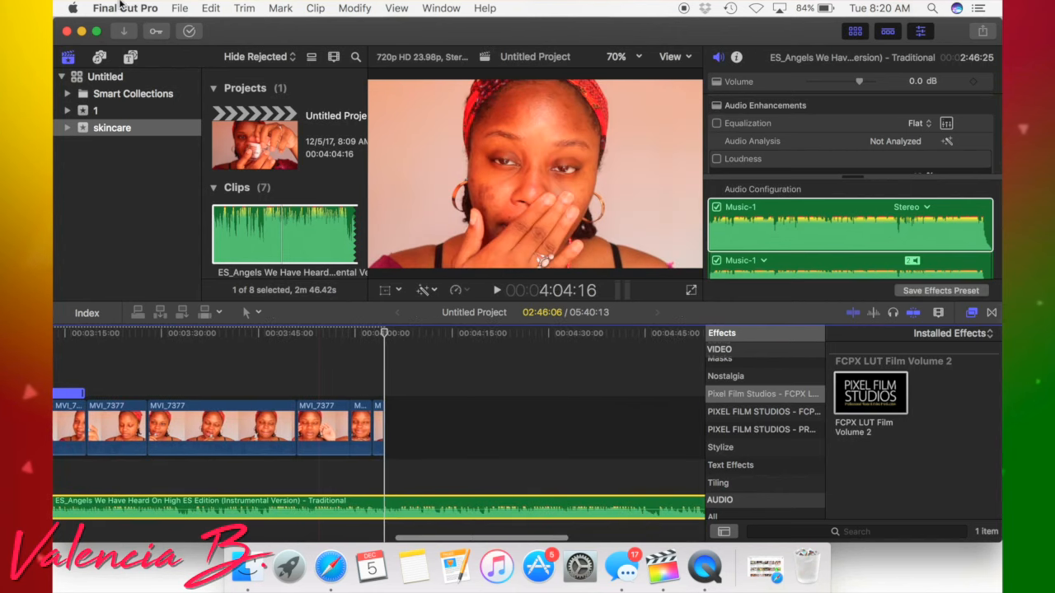
Add a Custom solid generator directly after the last MVI_7377 clip
left_click(129, 58)
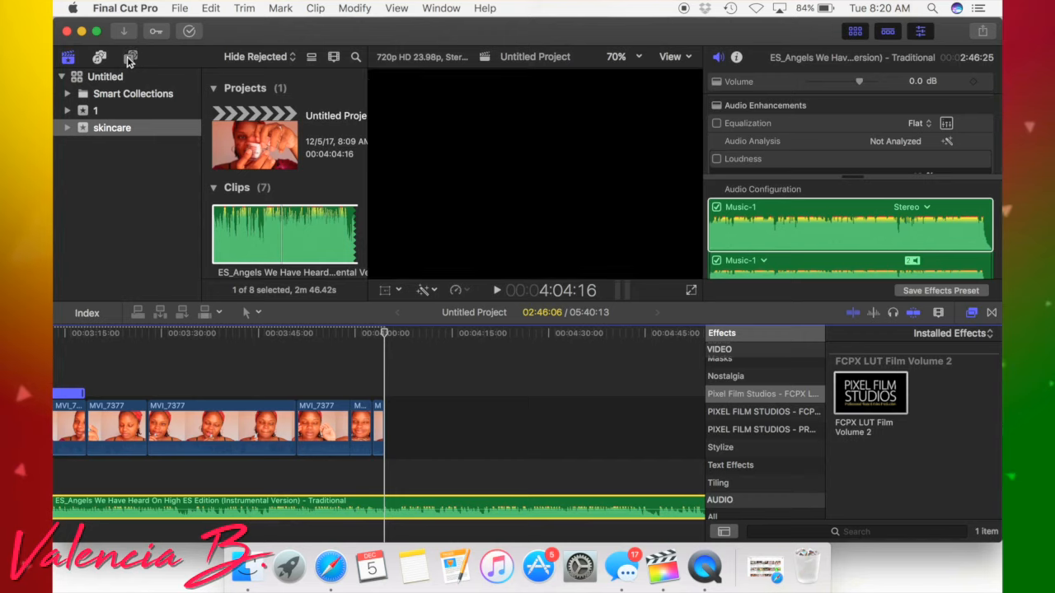
scroll(130, 218, "down", 5)
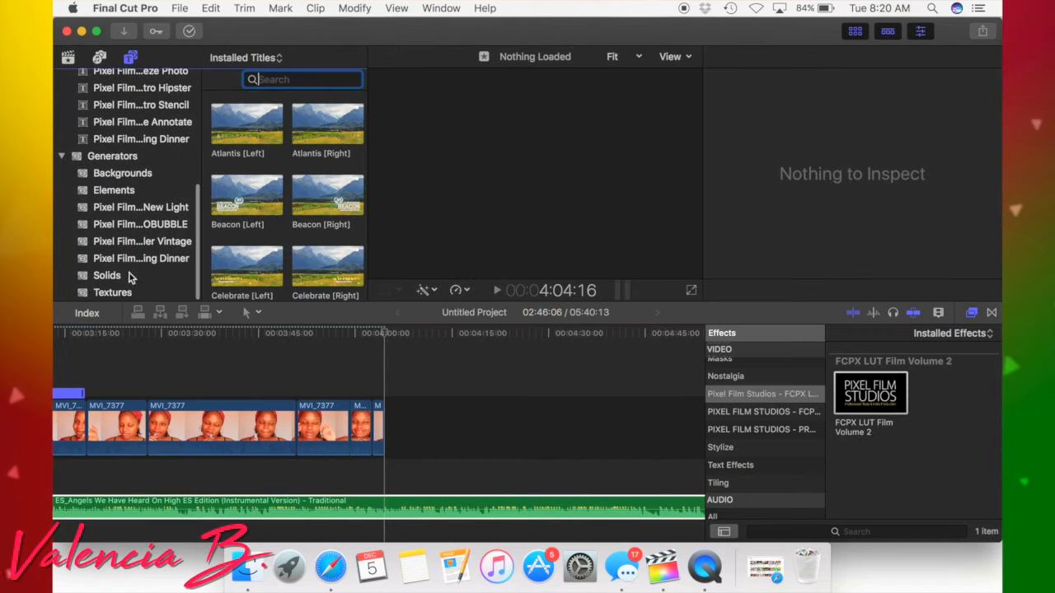
left_click(110, 276)
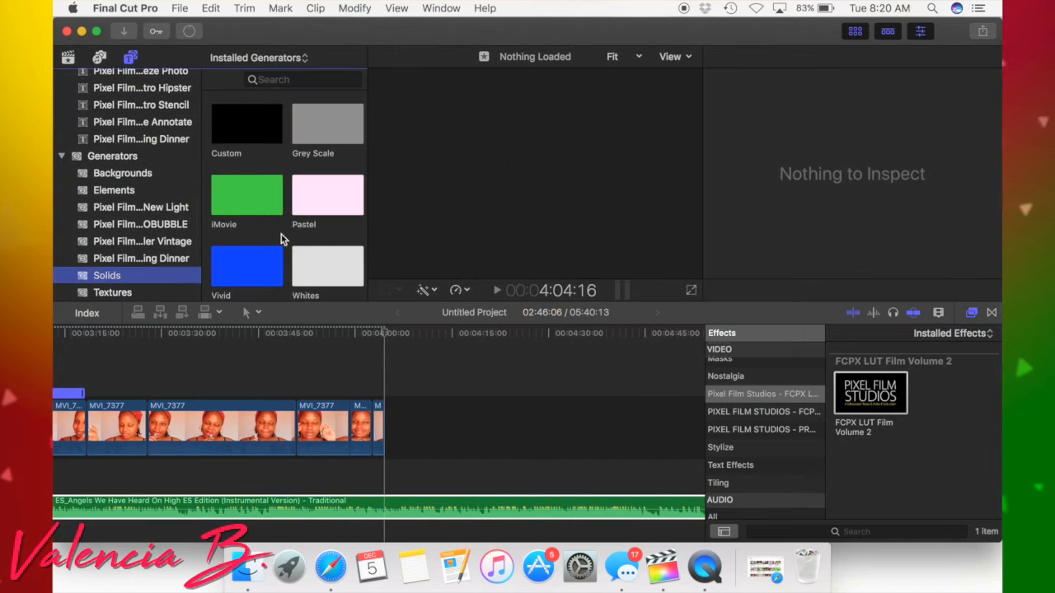
left_click(234, 137)
left_click_drag(234, 137, 392, 371)
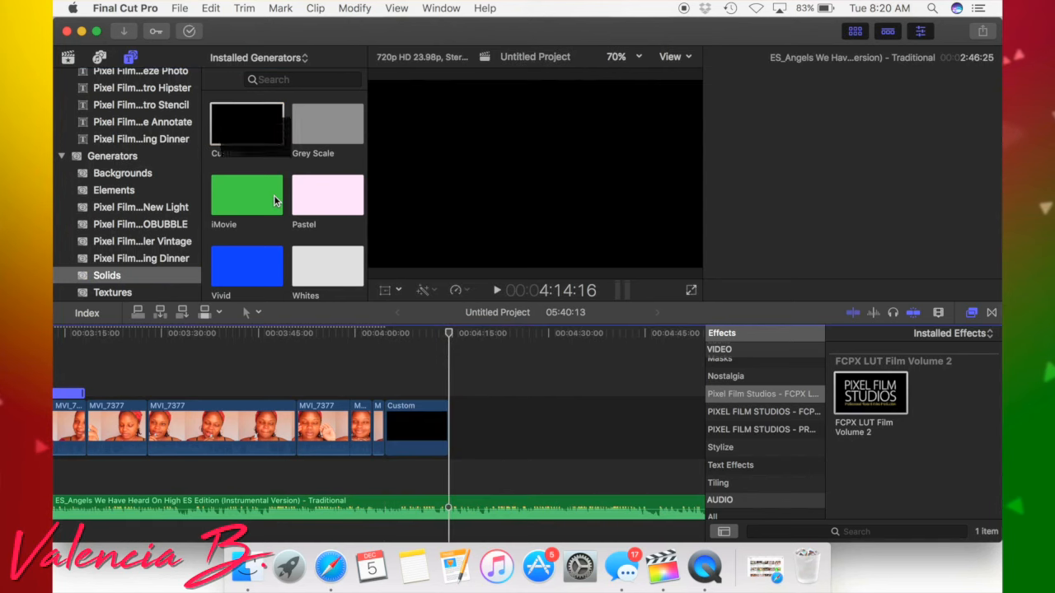
Extend the end of the black Custom solid to a duration of 16:02 and select the clip
left_click(404, 424)
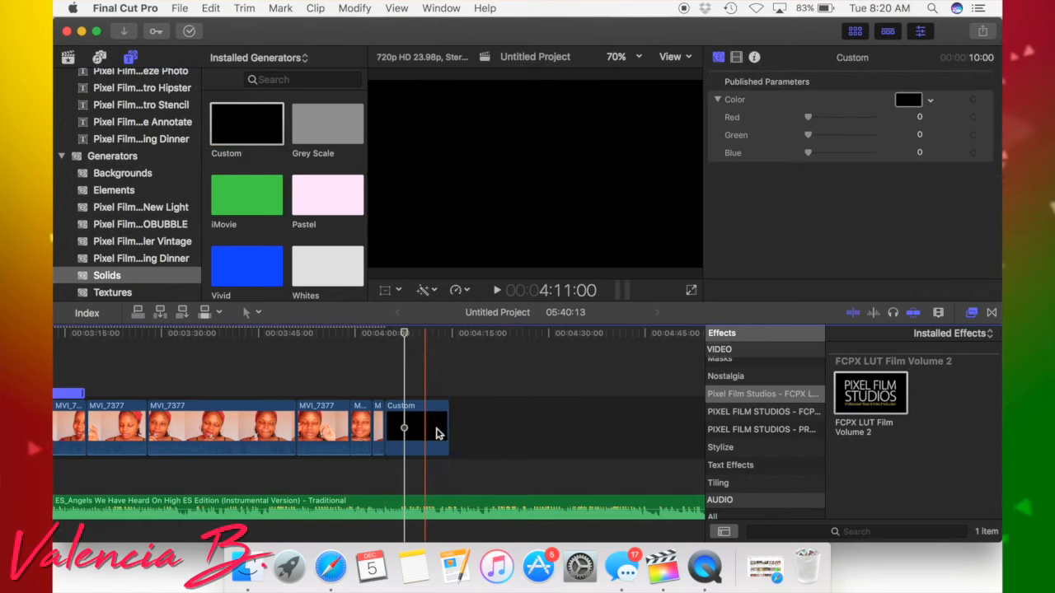
left_click(446, 422)
left_click_drag(446, 422, 484, 419)
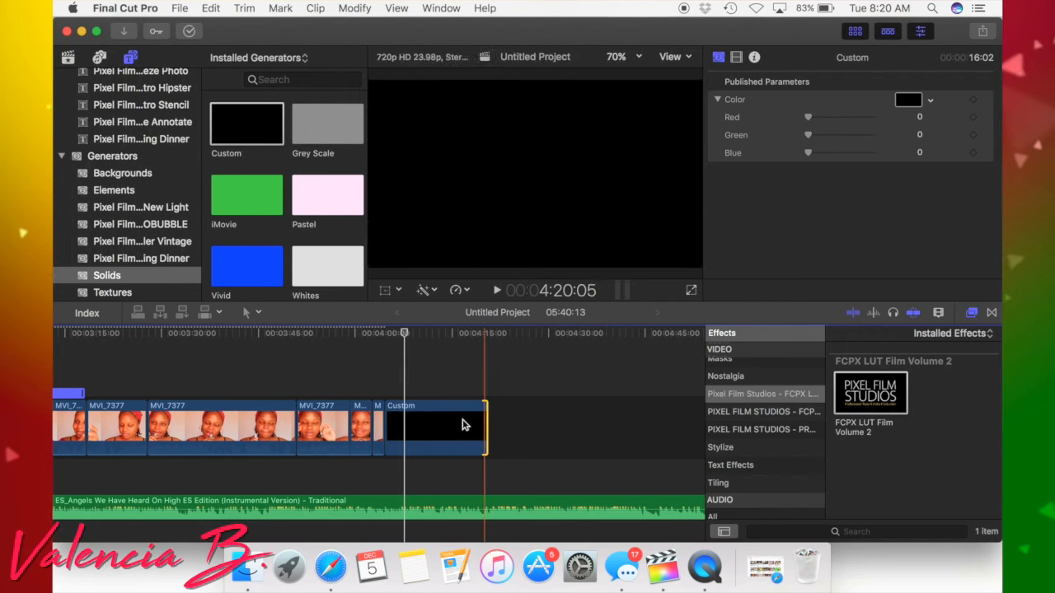
left_click(436, 435)
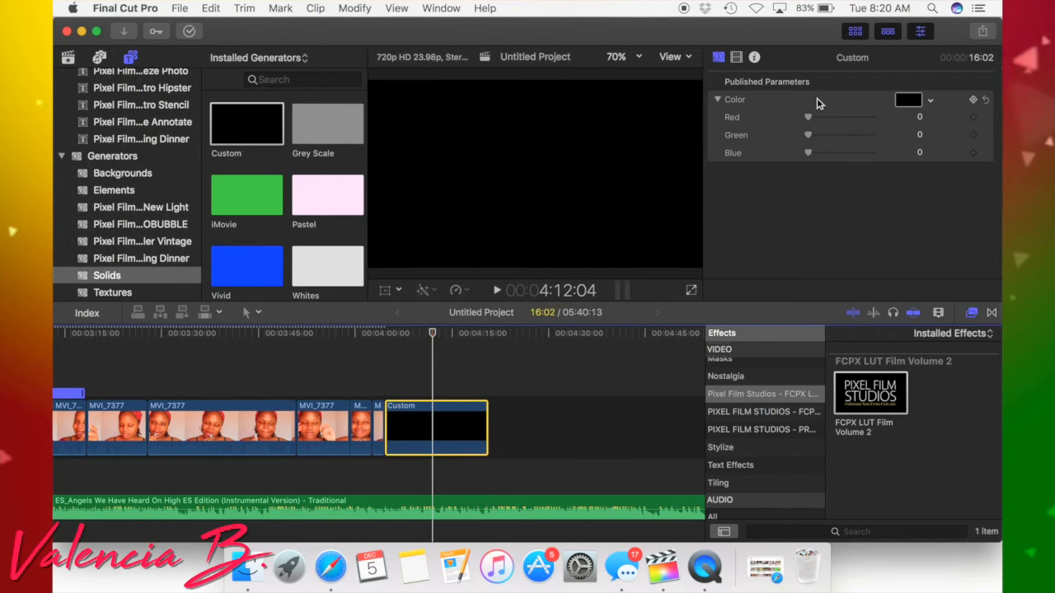
Change the Custom solid's color to light pink, with Red 1.0, Green 0.78 and Blue 0.85
left_click(929, 100)
left_click(845, 221)
left_click(841, 232)
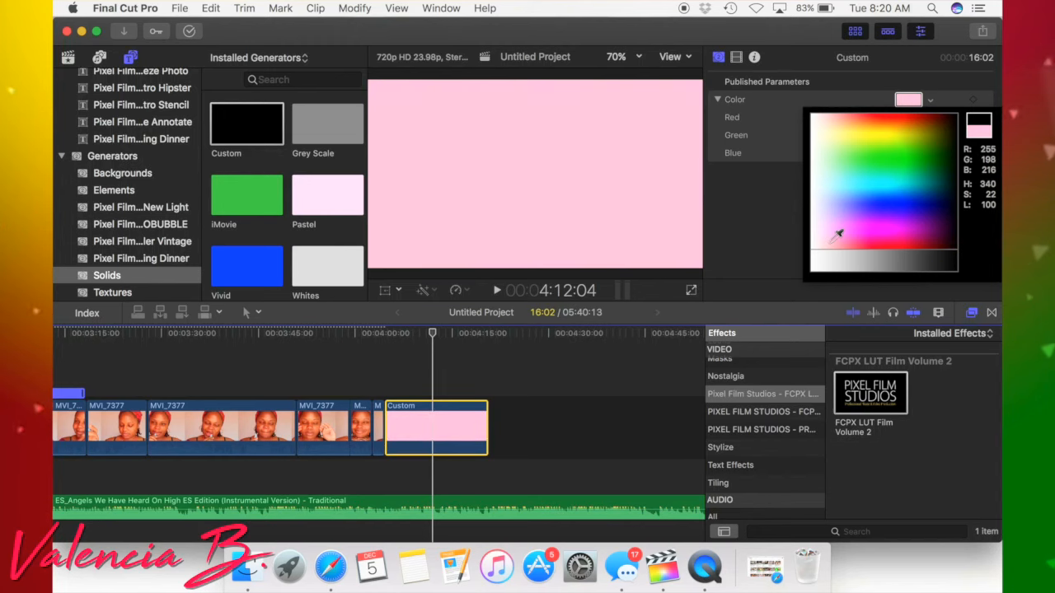
left_click(830, 242)
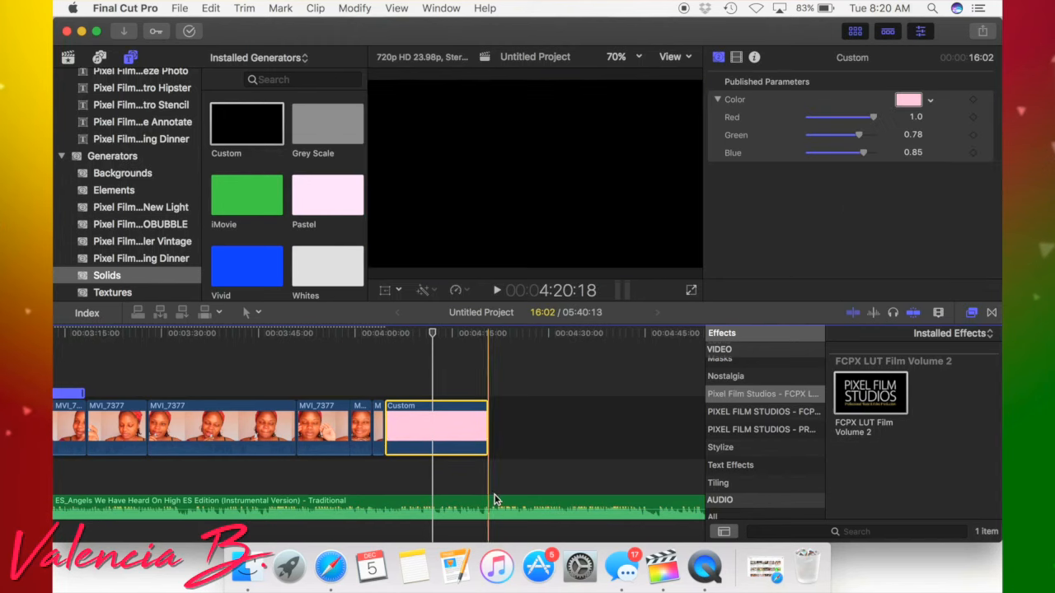
Cut the lower music clip at the end of the pink solid and remove everything after it, including the gap
key("super+b")
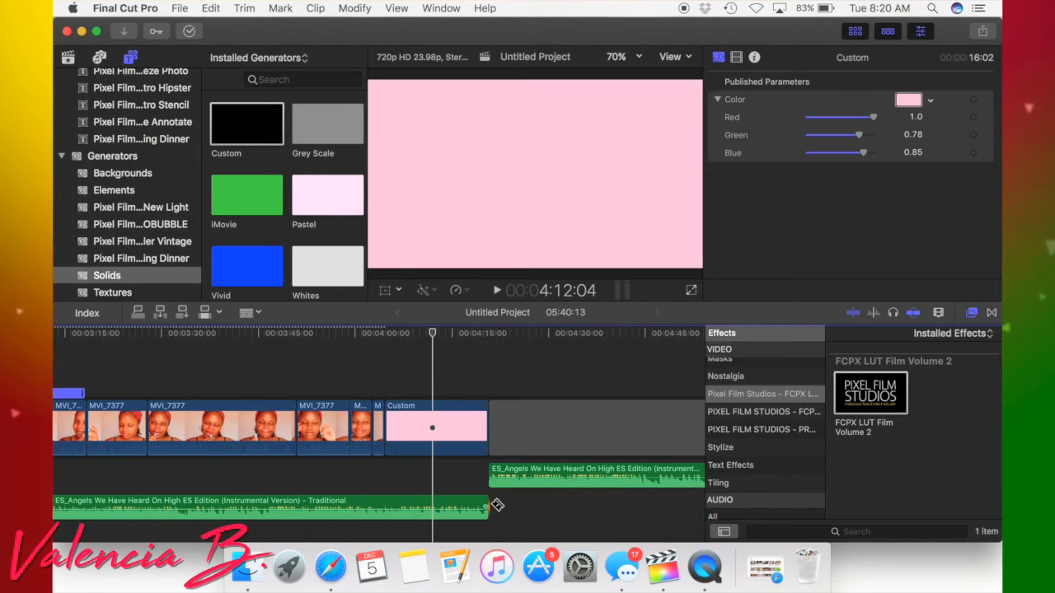
left_click(544, 430)
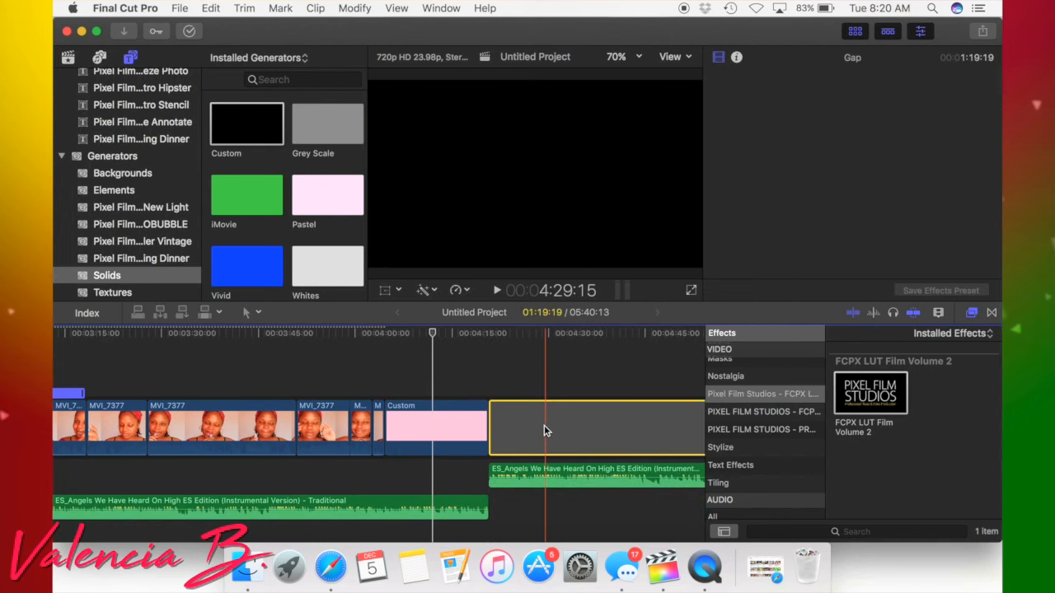
key("Delete")
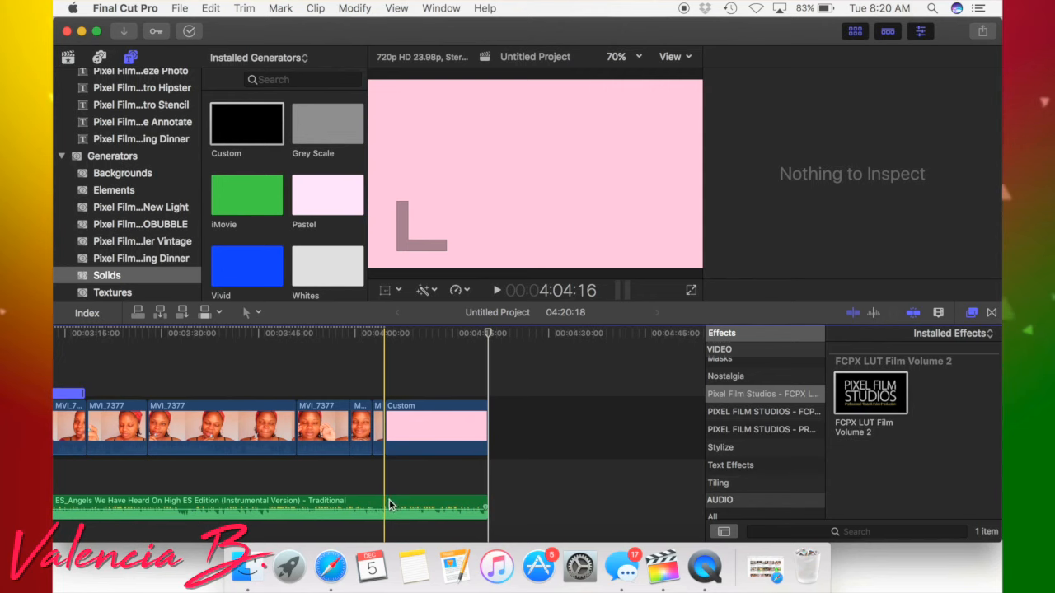
Split the music at the start of the pink solid (4:04:16) and fade out the end of its last piece
key("b")
left_click(385, 504)
key("a")
left_click_drag(486, 476, 455, 476)
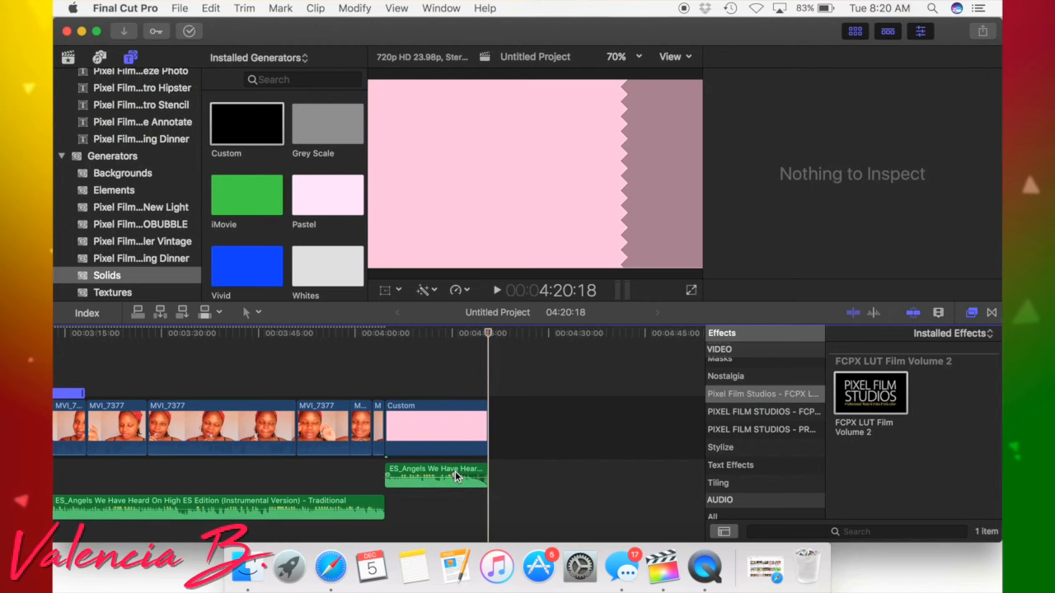
Apply the Bokeh Random light effect to the pink Custom solid
left_click(384, 364)
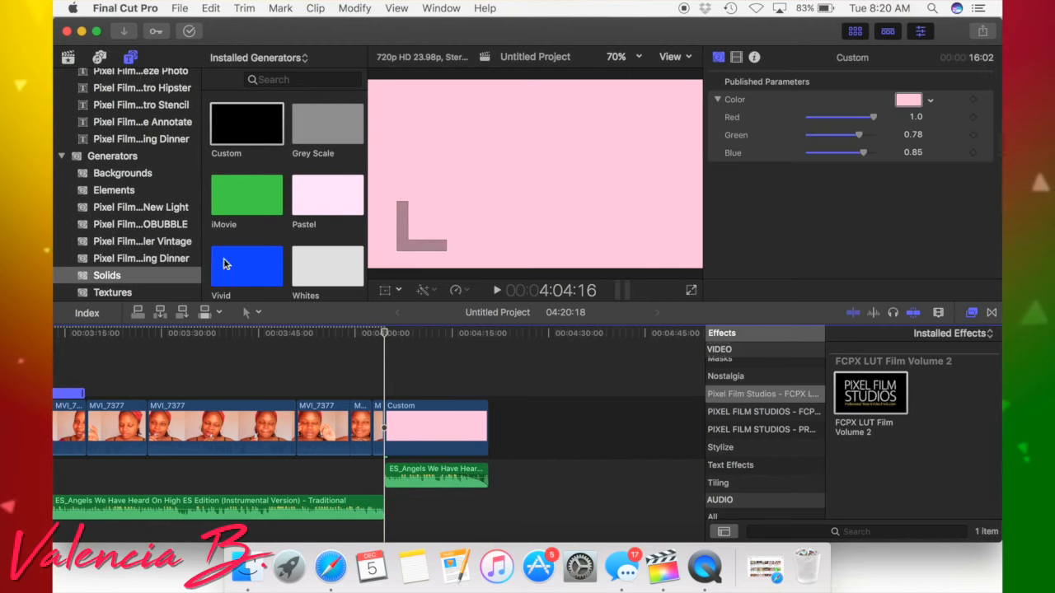
left_click(419, 371)
left_click(421, 426)
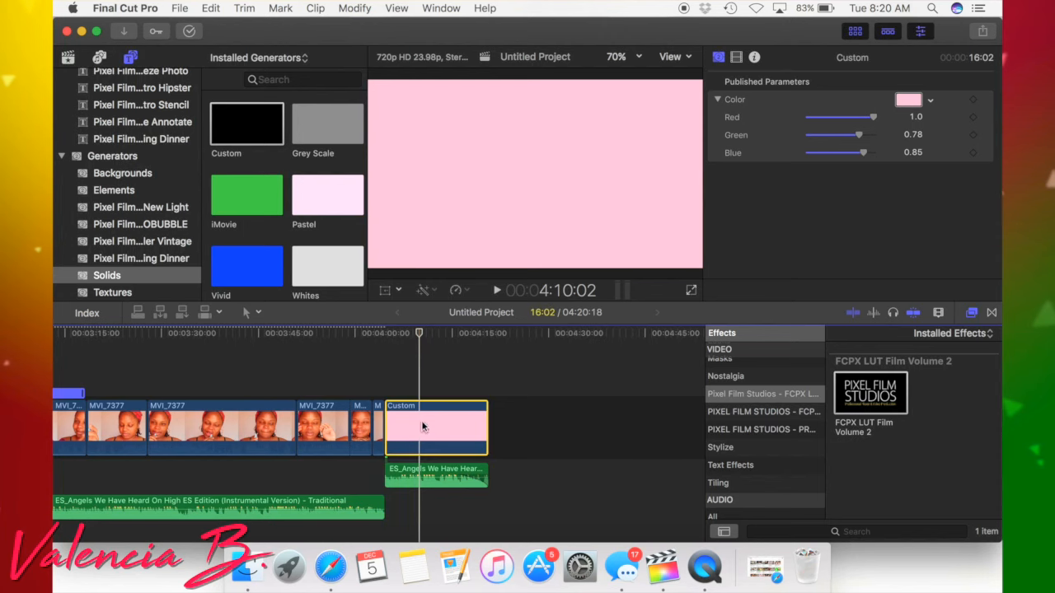
left_click(972, 313)
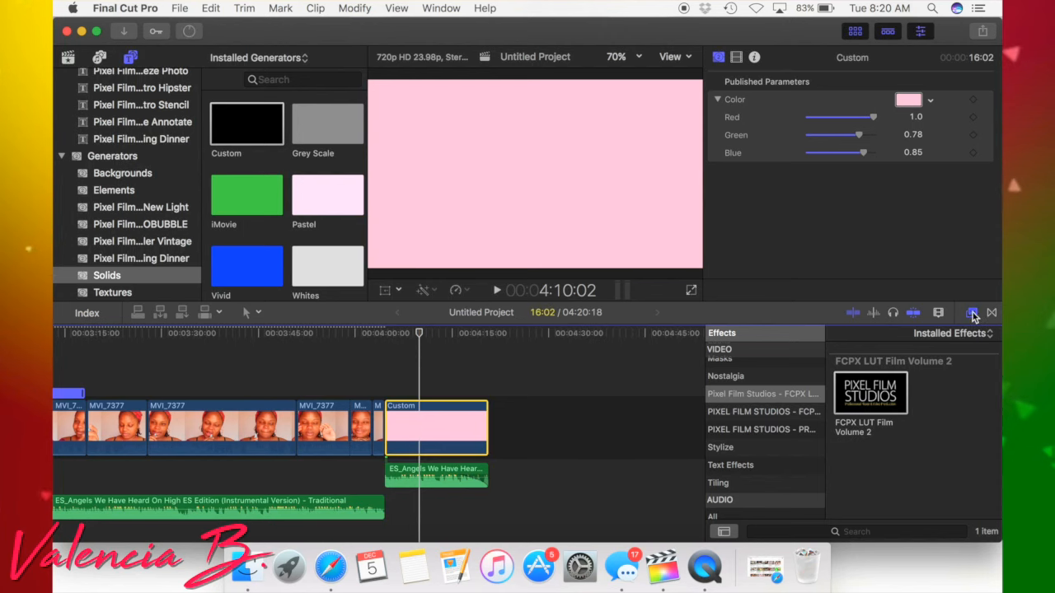
left_click(972, 312)
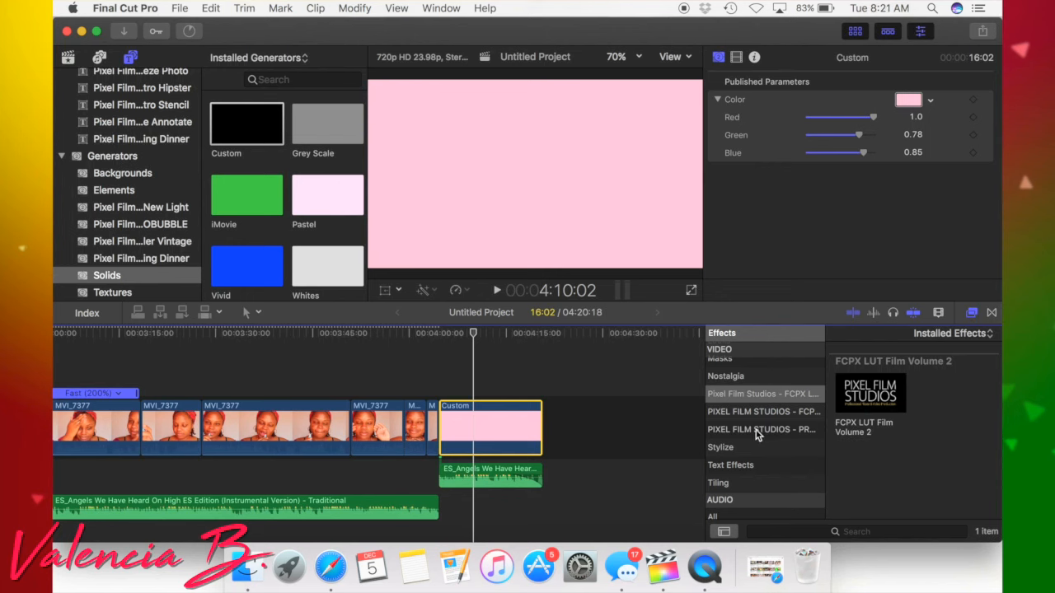
scroll(755, 432, "up", 10)
left_click(733, 492)
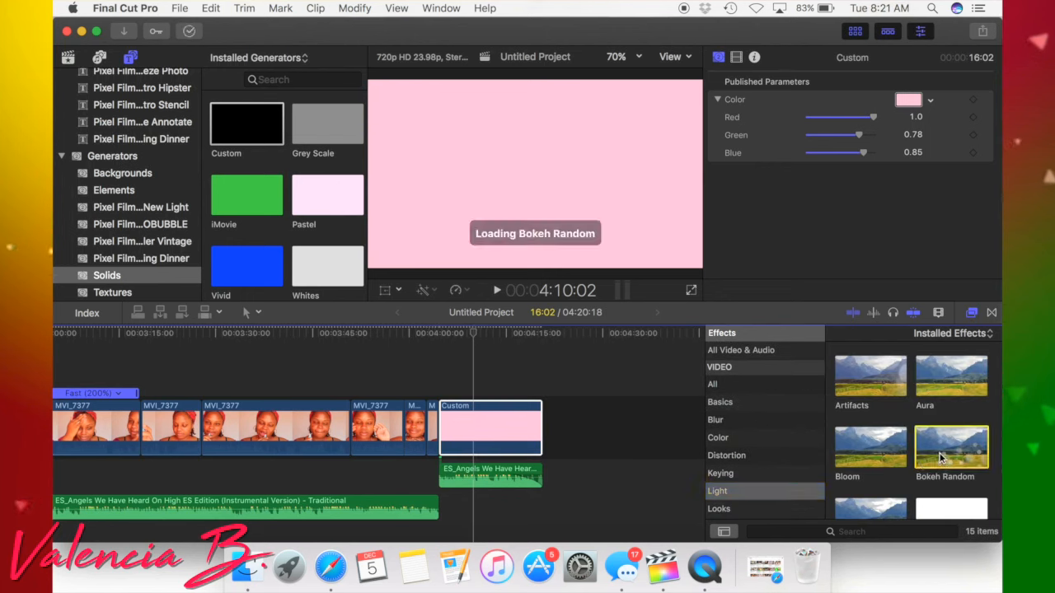
left_click(539, 442)
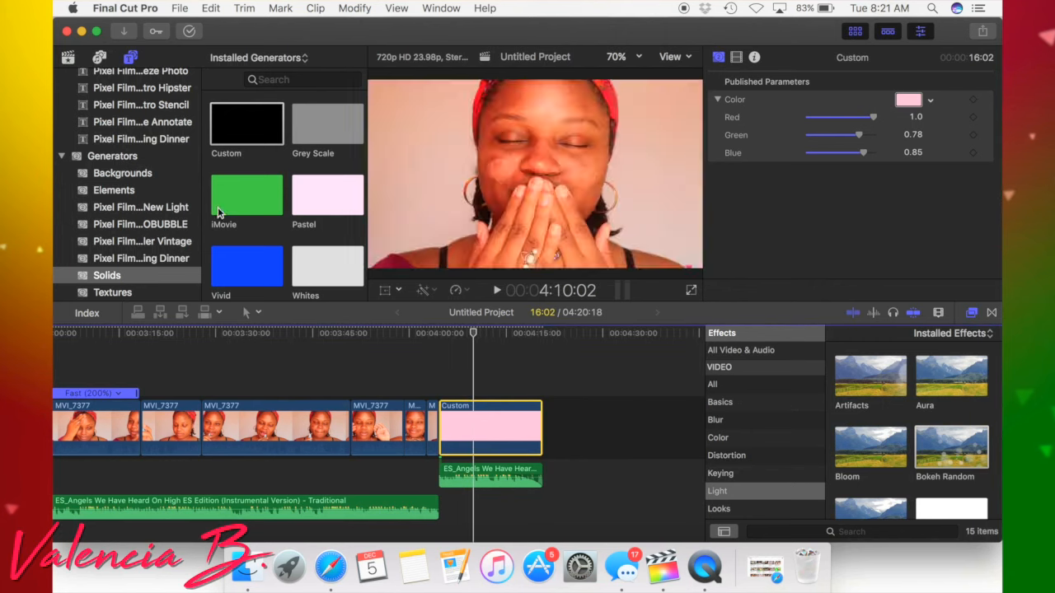
Try a Basic 3D title above the pink solid and replace it with a Basic Title lasting 16:02
scroll(169, 149, "up", 10)
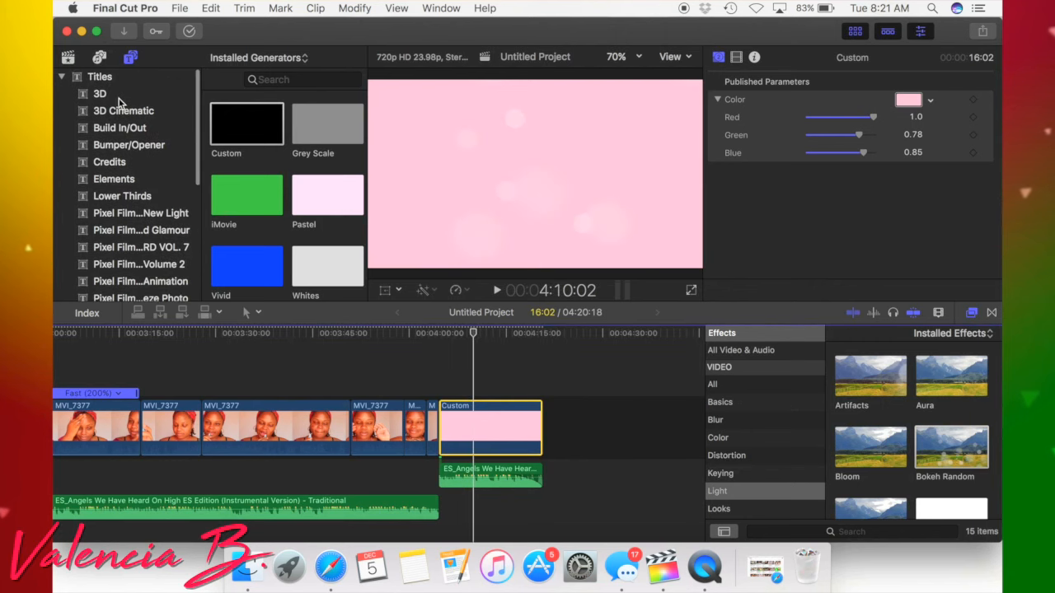
left_click(105, 80)
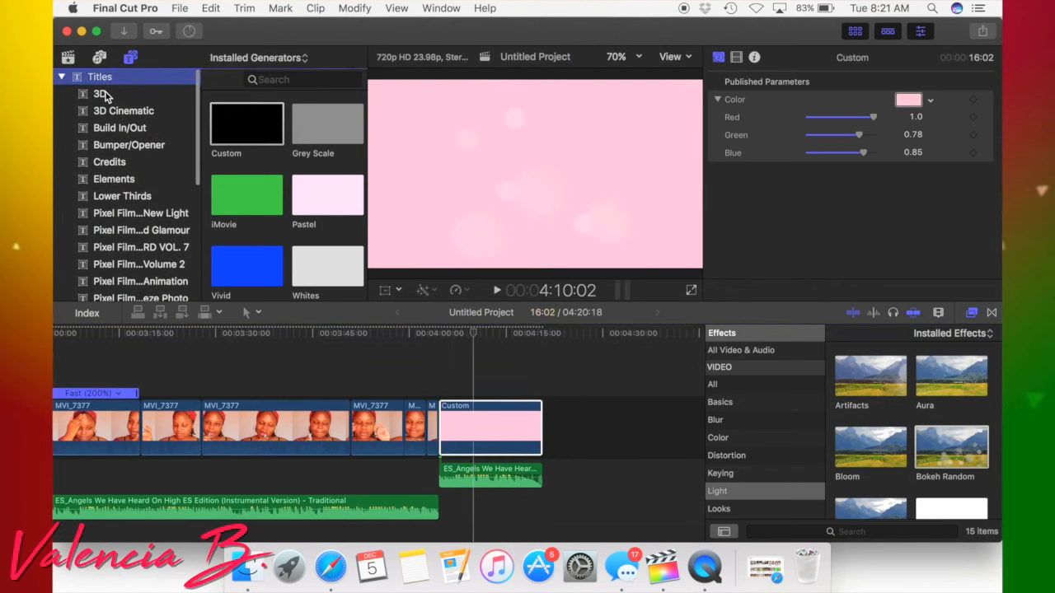
scroll(301, 229, "down", 4)
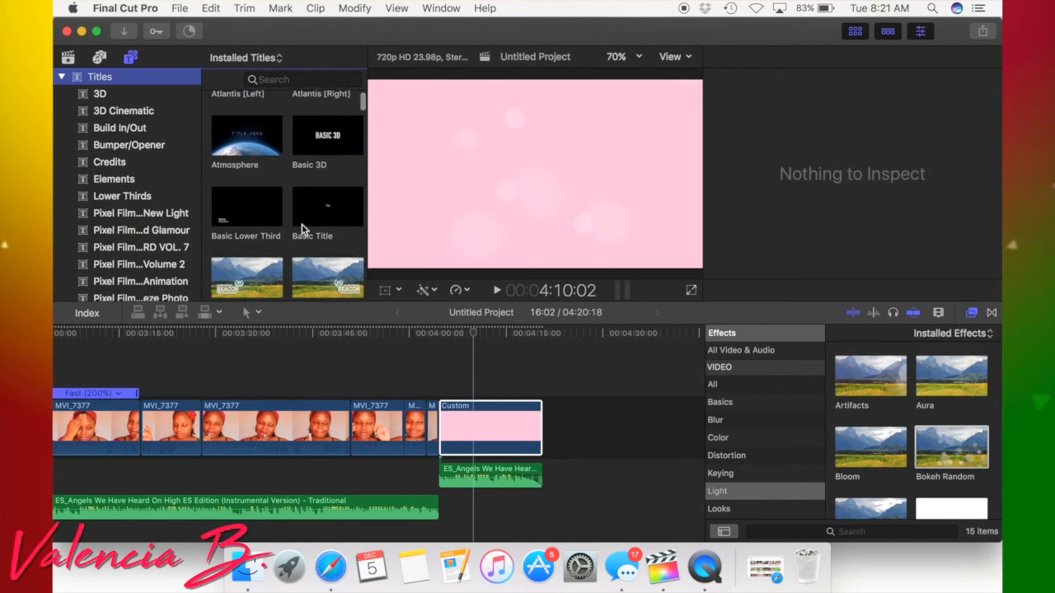
scroll(302, 230, "up", 3)
left_click_drag(314, 230, 467, 379)
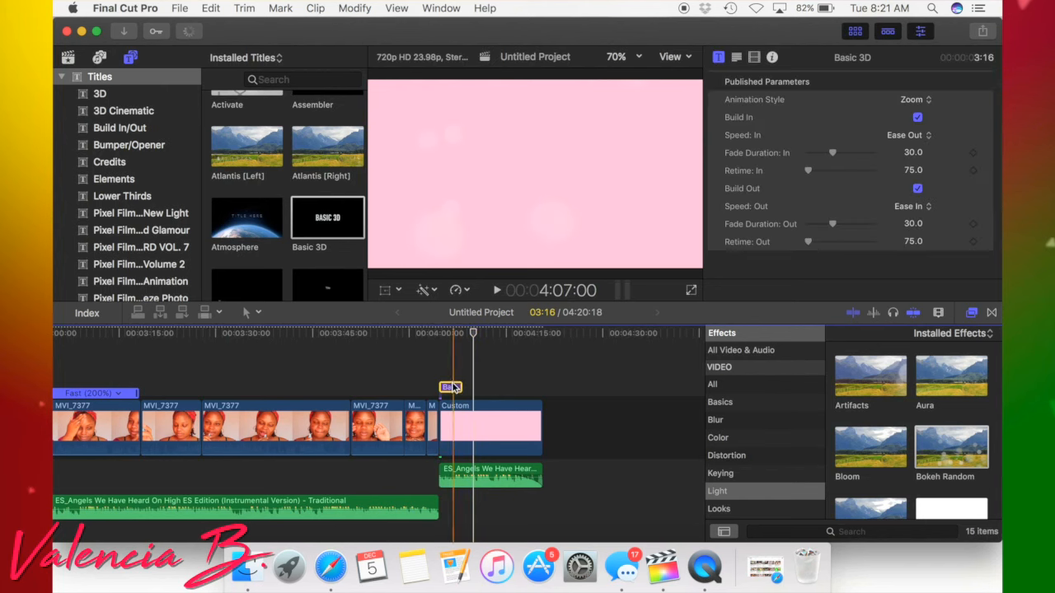
key("Delete")
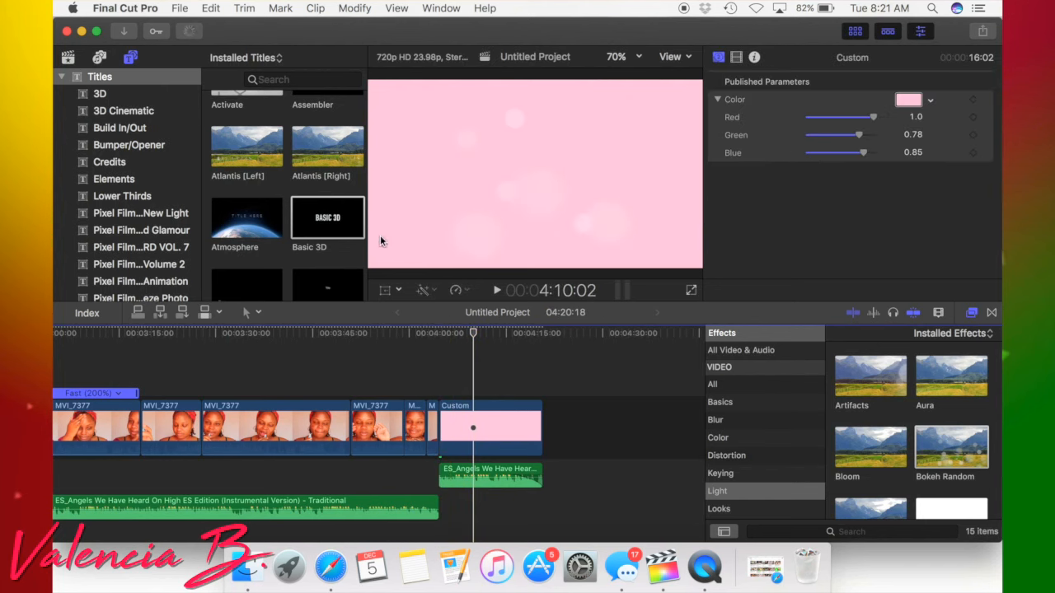
scroll(312, 253, "down", 2)
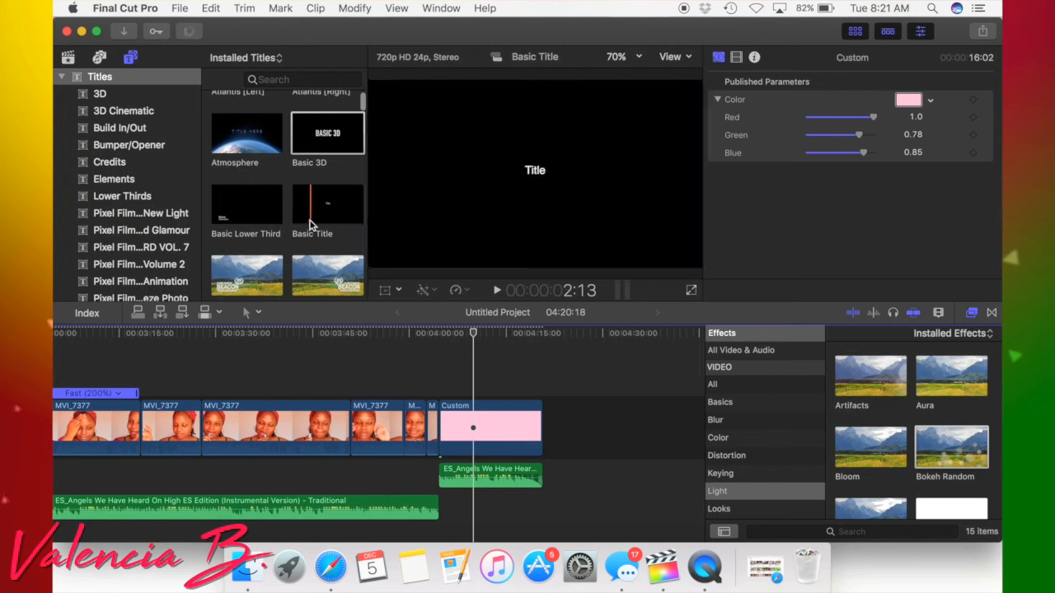
left_click_drag(309, 216, 445, 392)
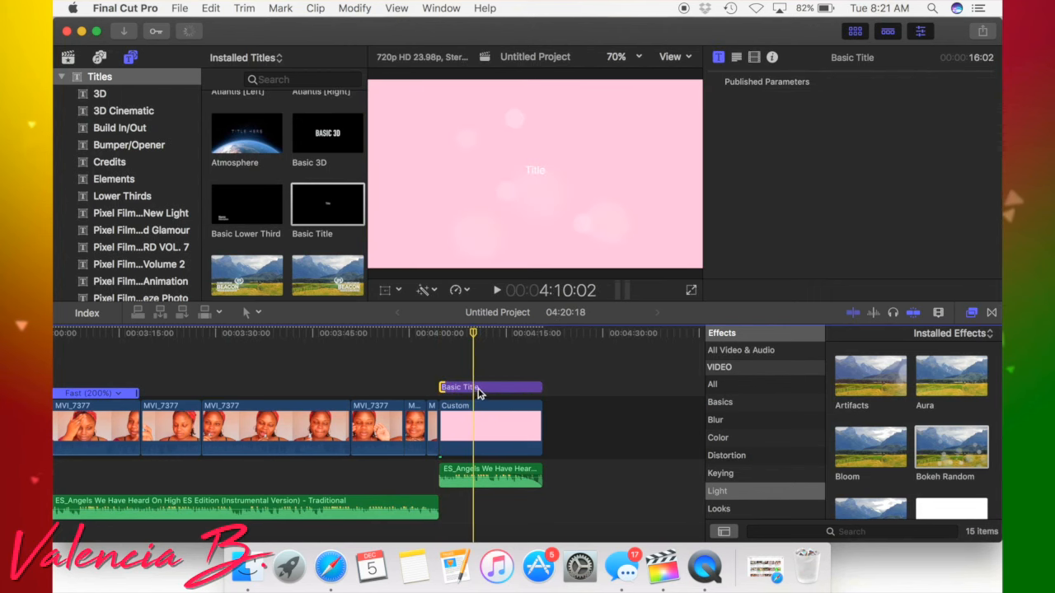
Change the Basic Title's text to "Subscribe & Like!!"
left_click(476, 387)
left_click(528, 173)
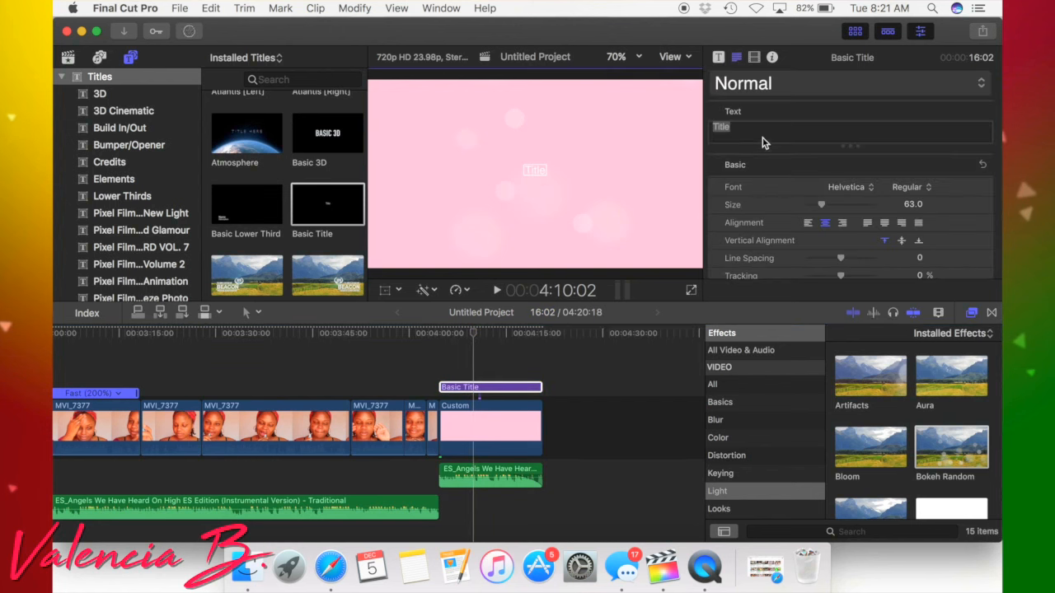
left_click(753, 132)
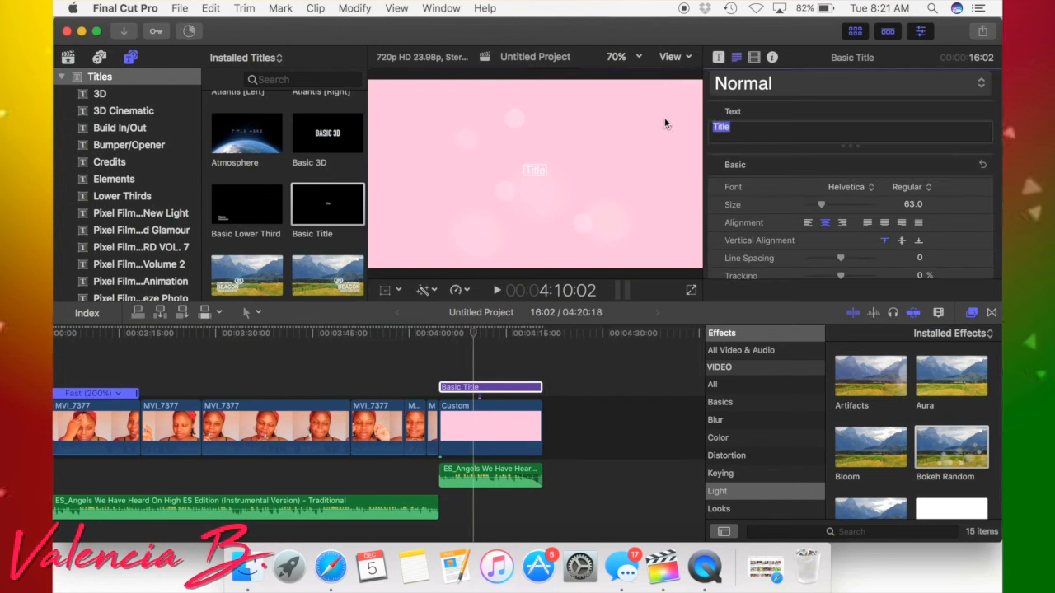
type("Sub")
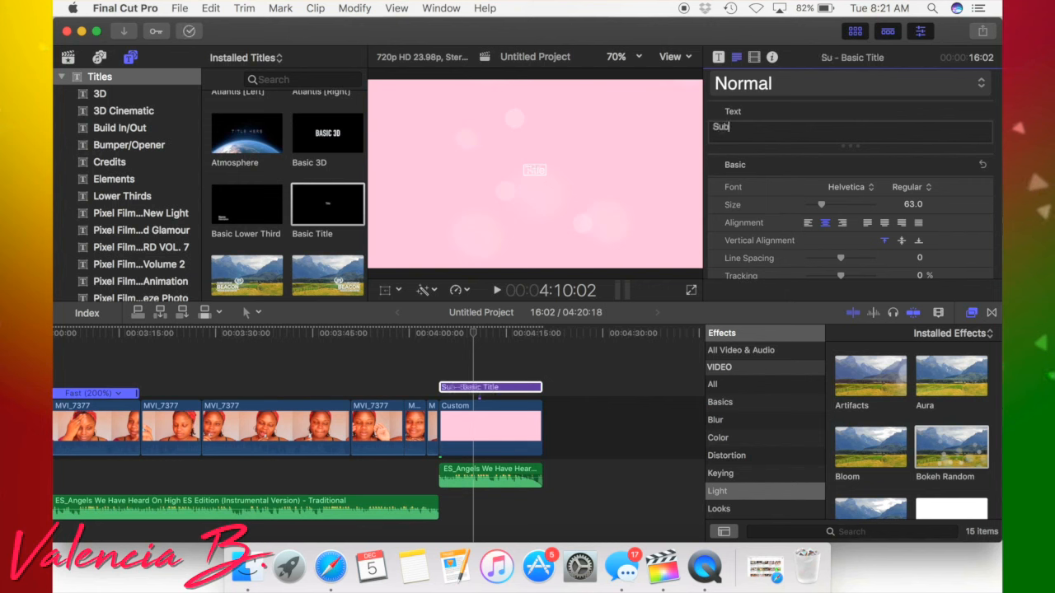
type("scribe")
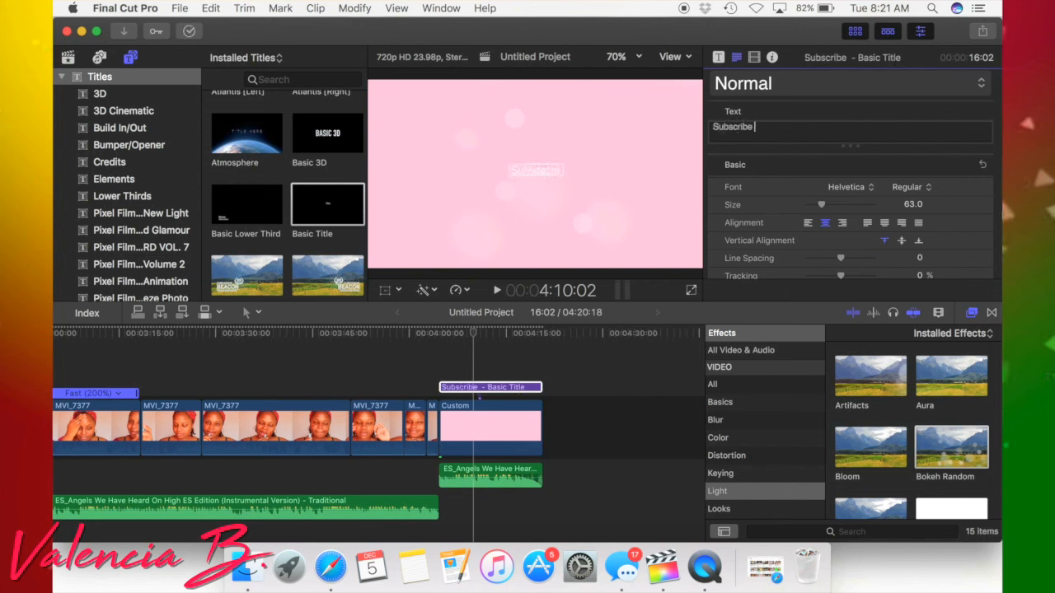
type("Like")
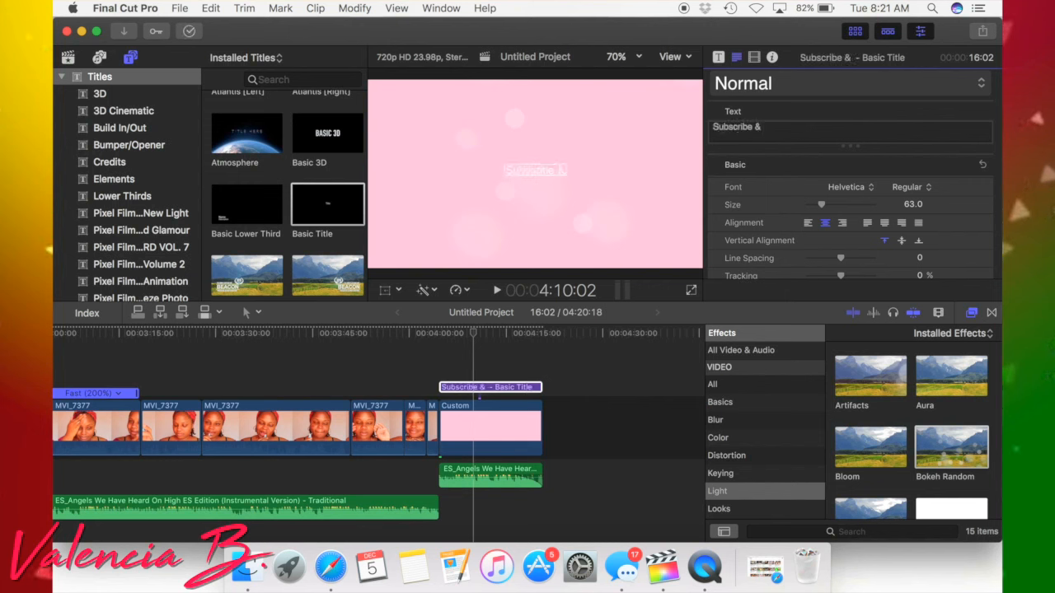
type("!!")
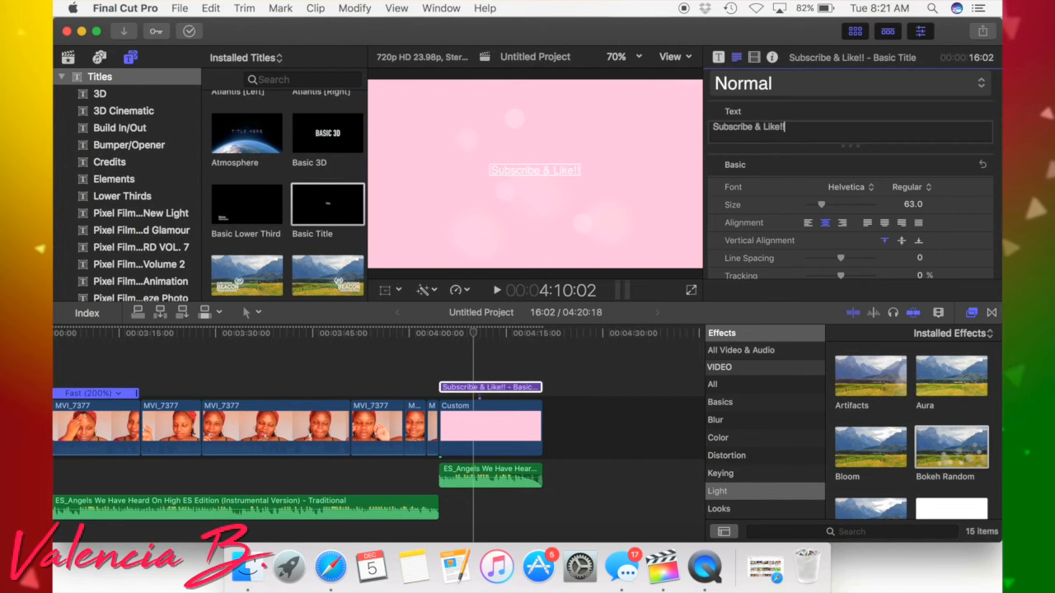
Set the "Subscribe & Like!!" title's font to KG Be Still And Know and enlarge it to about size 227
left_click(847, 189)
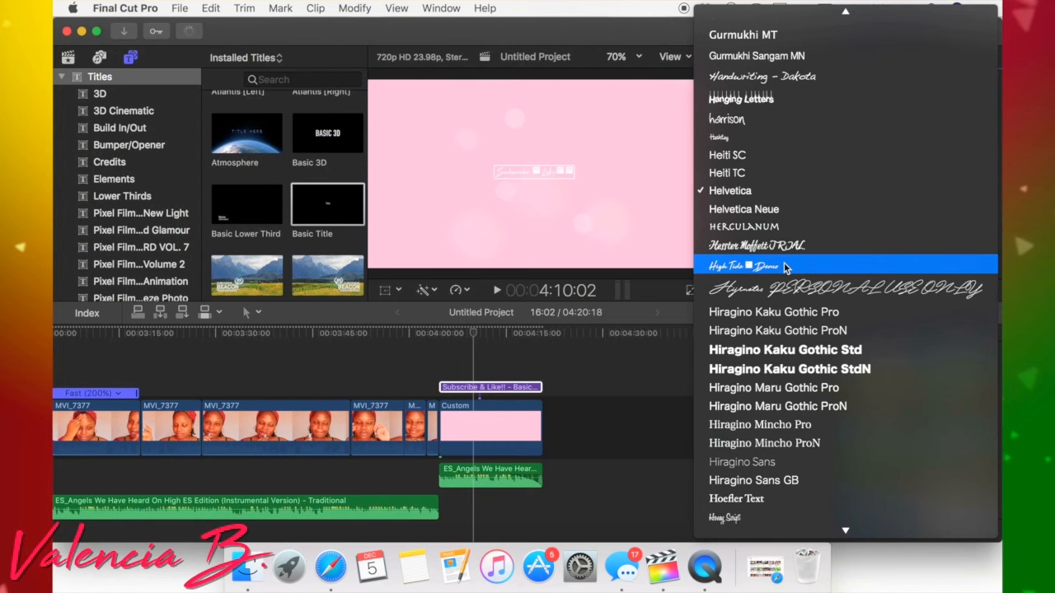
scroll(784, 262, "down", 5)
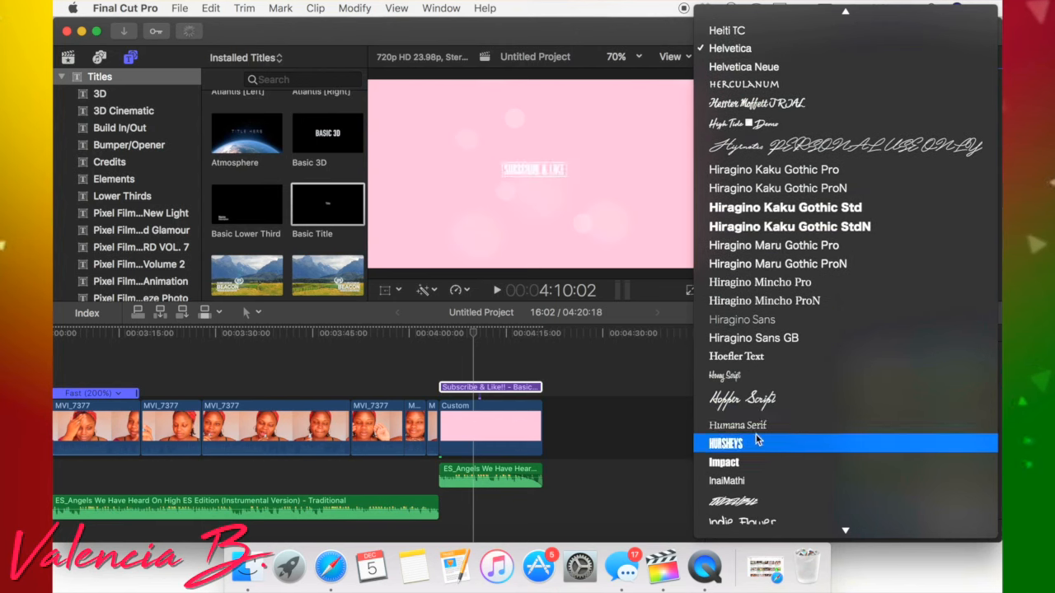
scroll(755, 441, "down", 3)
scroll(756, 441, "down", 8)
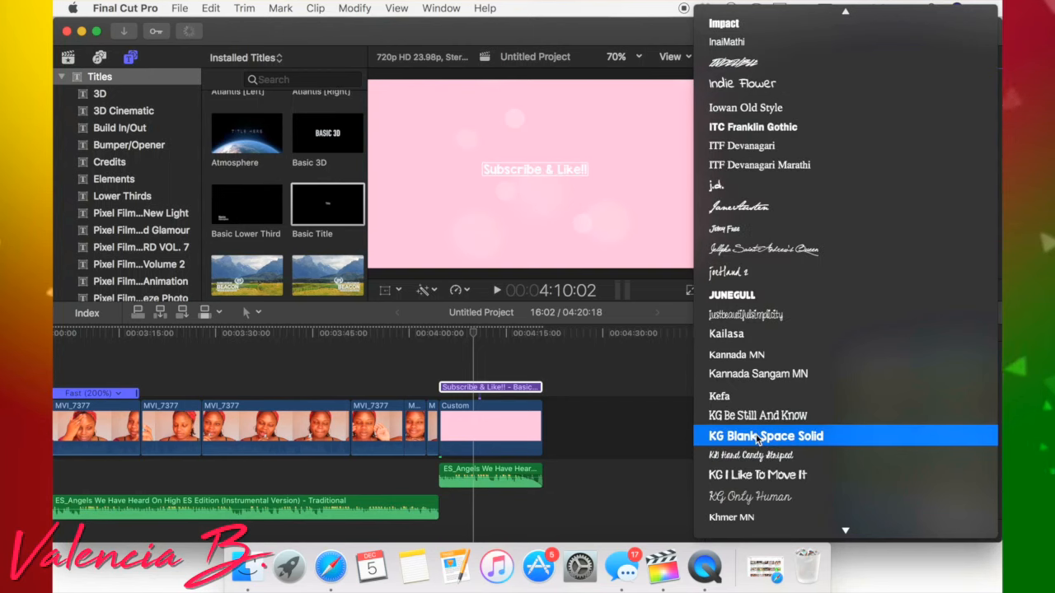
left_click(759, 416)
left_click_drag(821, 205, 860, 213)
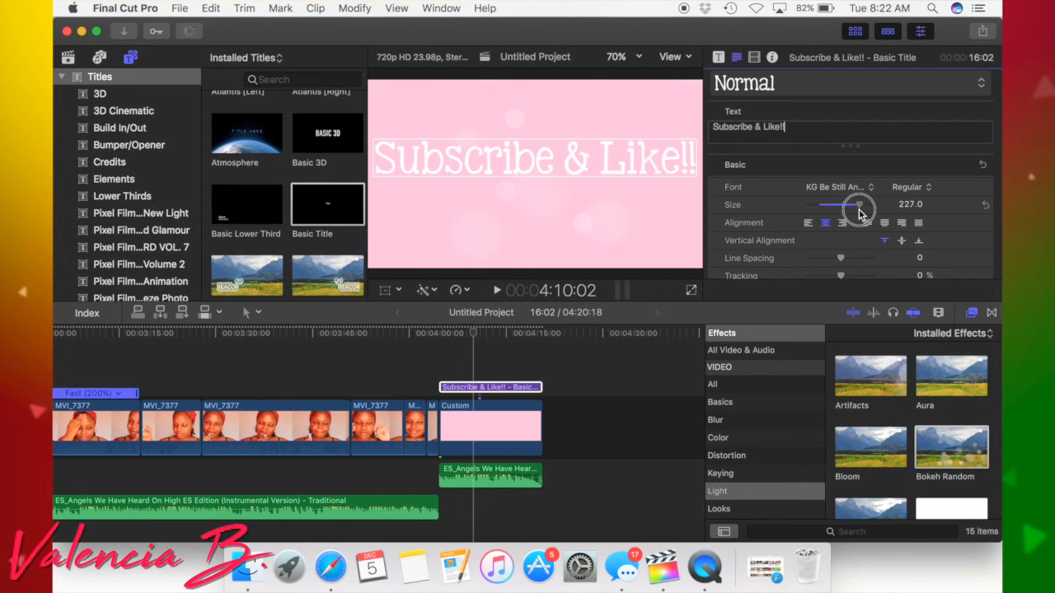